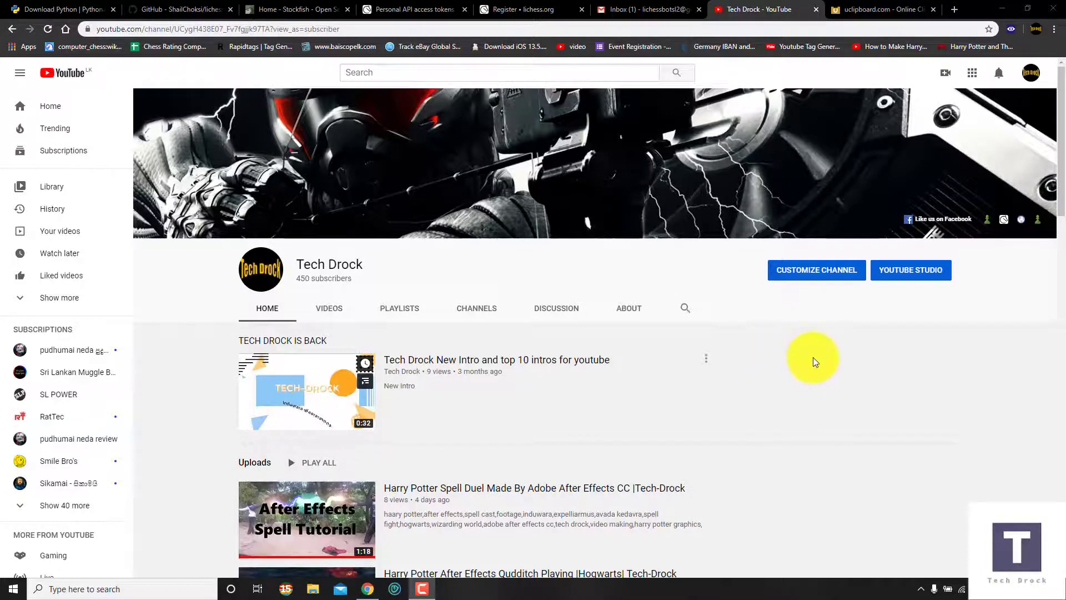
Download the Python 3.8.4 installer for Windows from python.org/downloads.
click(55, 9)
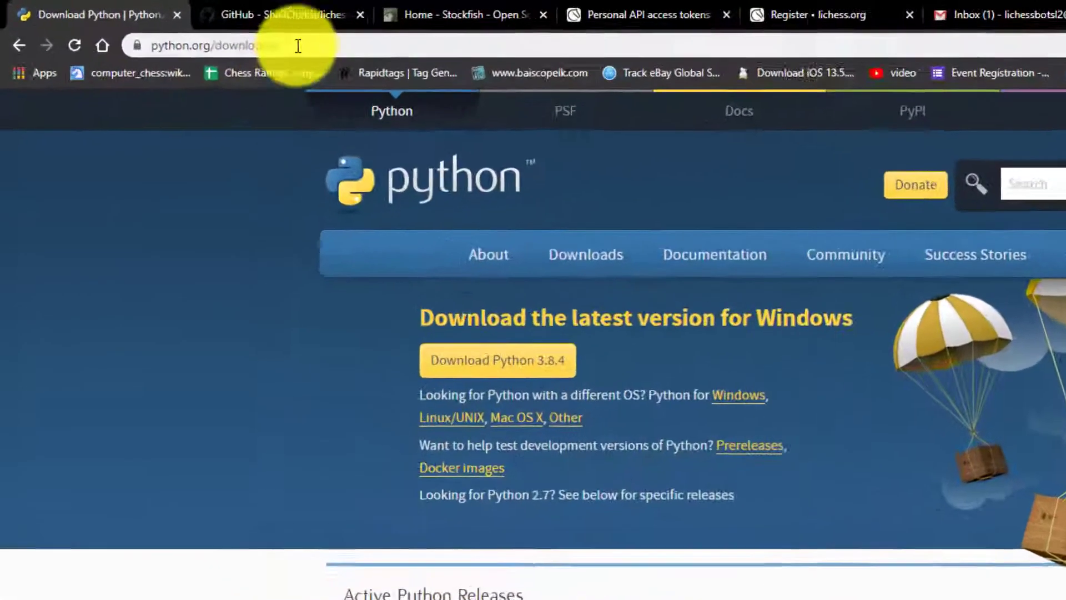
click(299, 45)
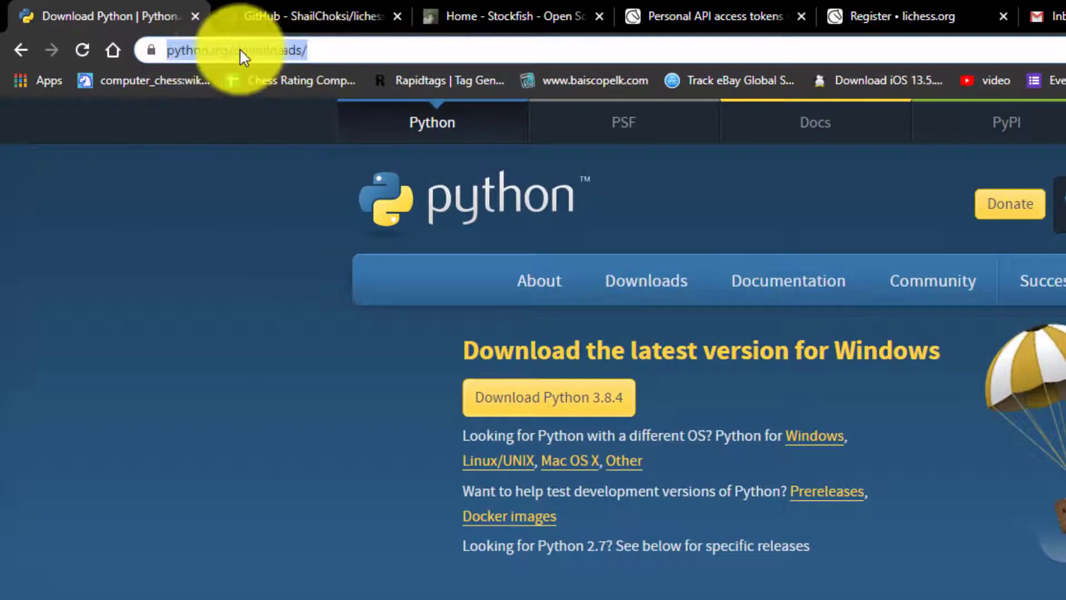
click(327, 51)
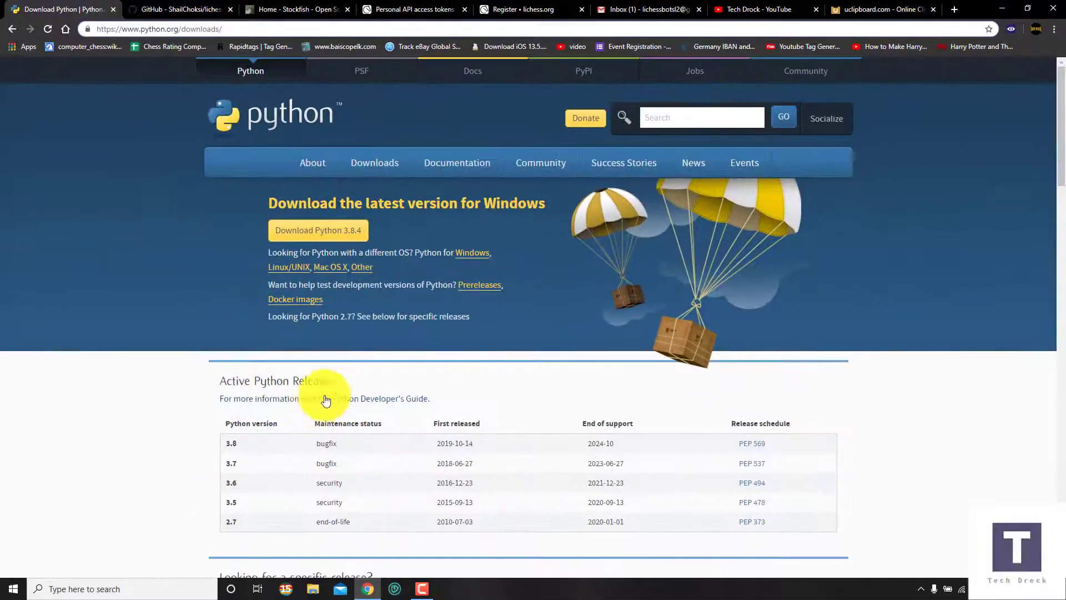
click(336, 235)
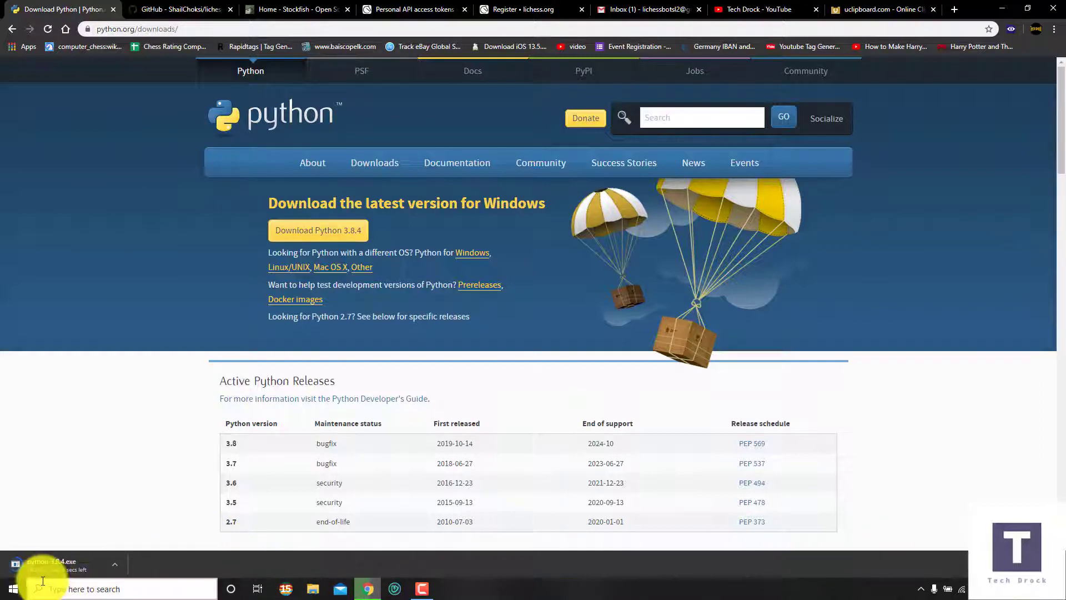
Run the downloaded python-3.8.4 installer from the Downloads folder and cancel its setup.
click(111, 567)
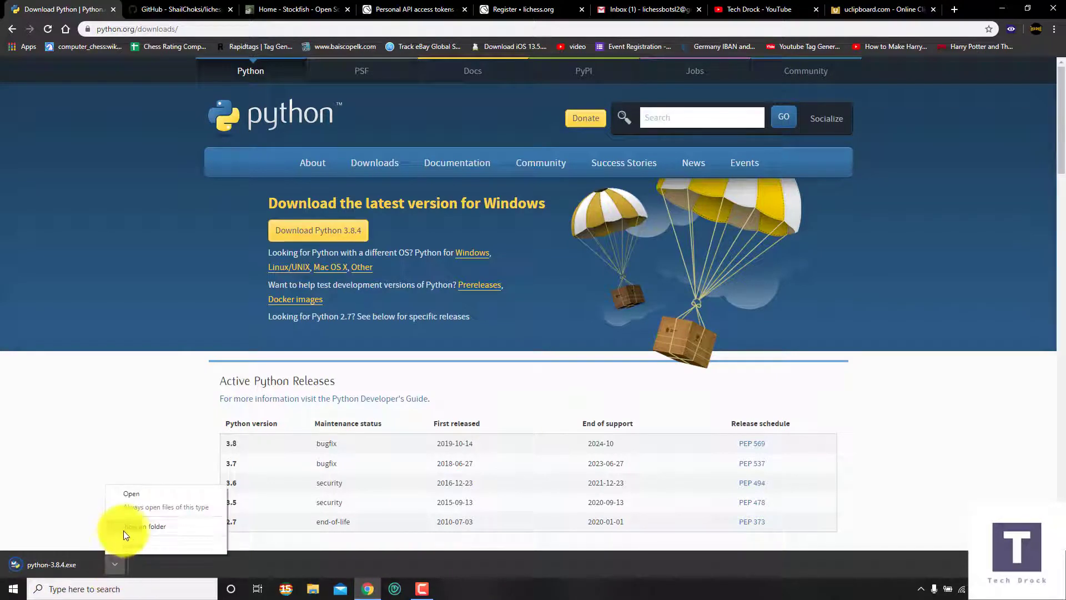
click(124, 531)
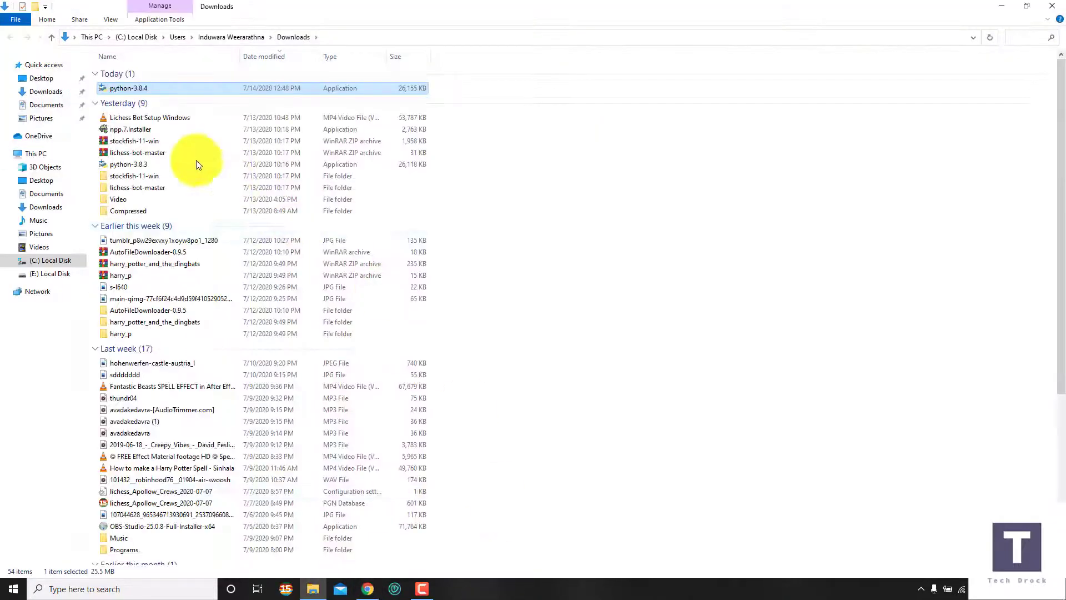
right_click(149, 87)
click(173, 102)
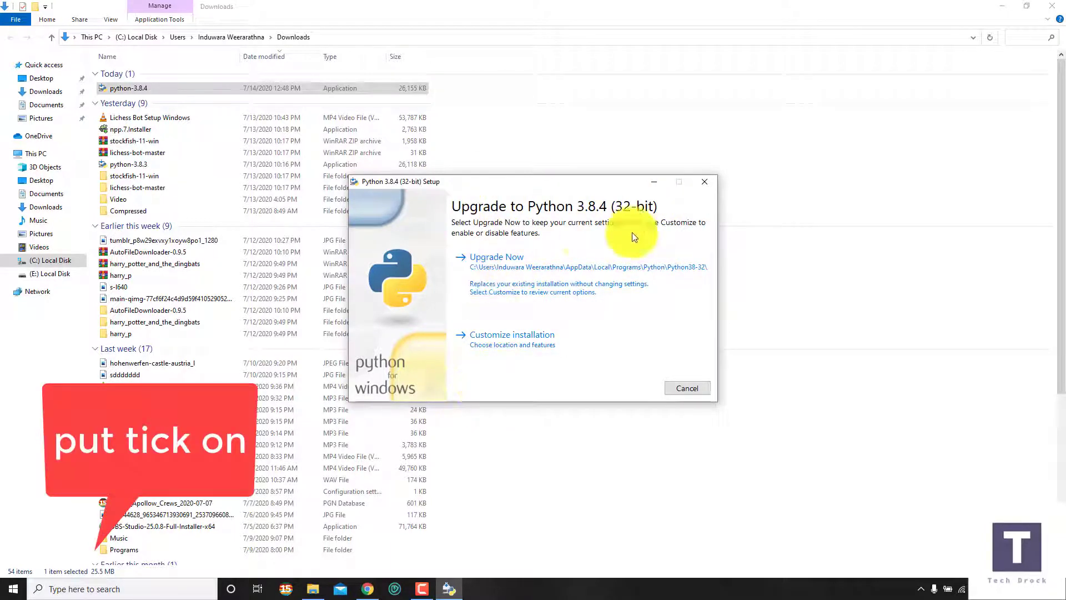
click(703, 189)
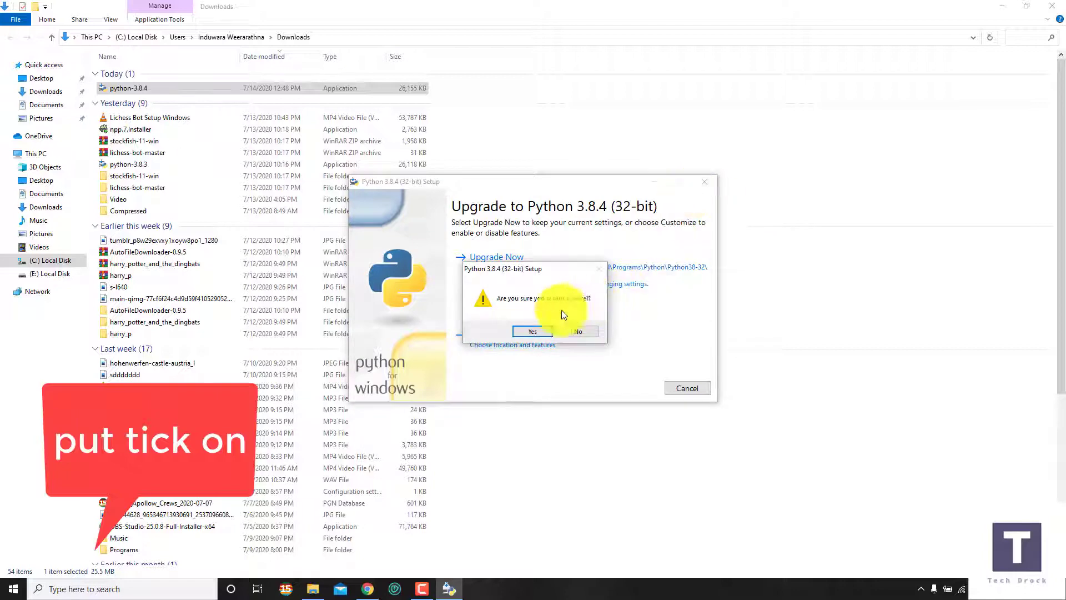
click(529, 332)
key(alt+Tab)
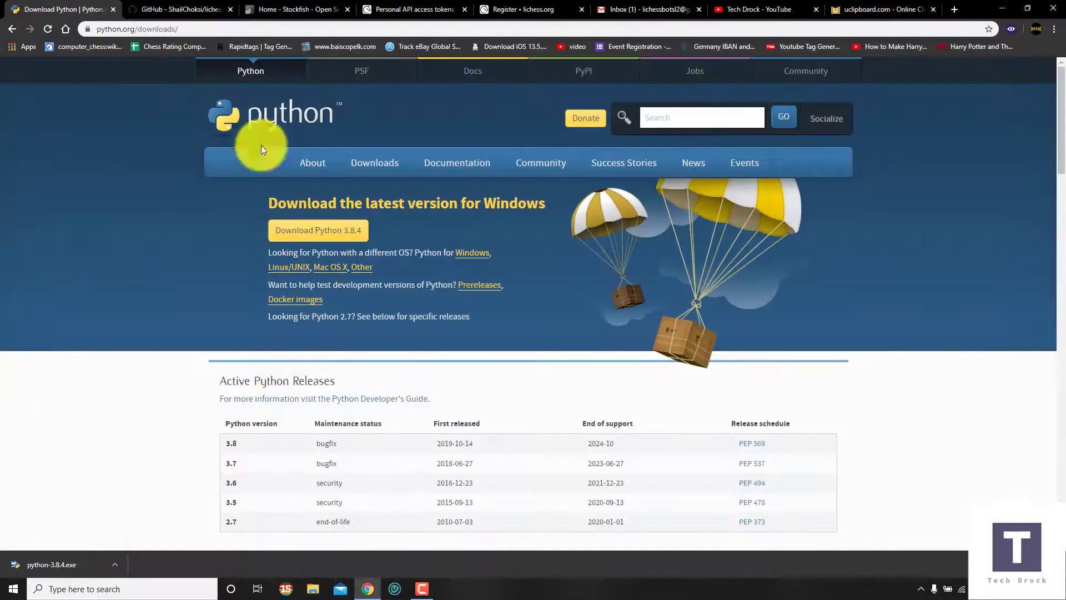
Download the lichess-bot repository from GitHub as a ZIP and close the Python and GitHub pages.
click(280, 5)
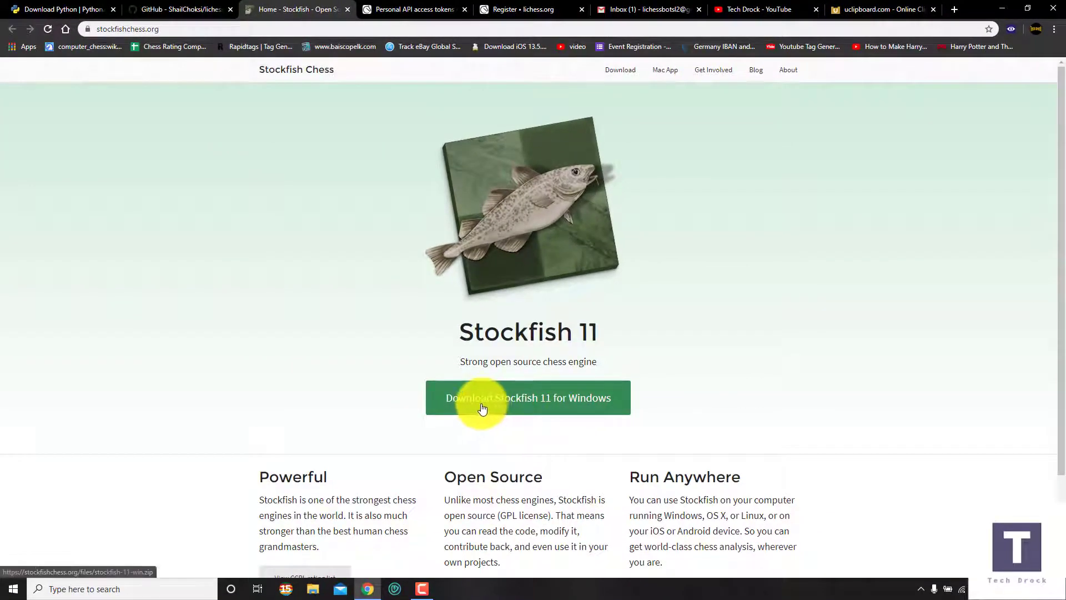
click(148, 10)
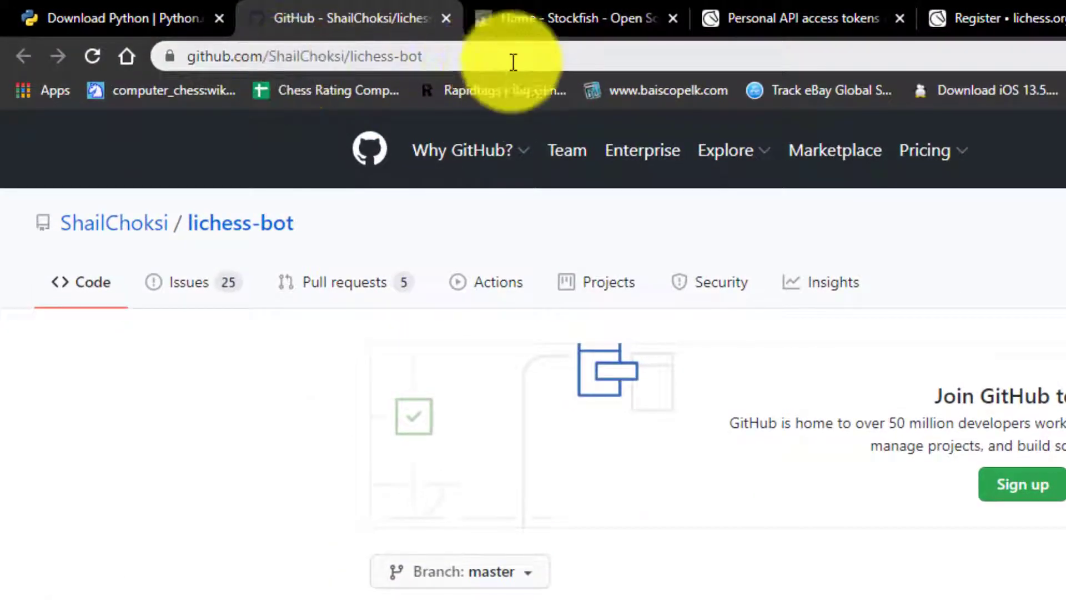
click(195, 57)
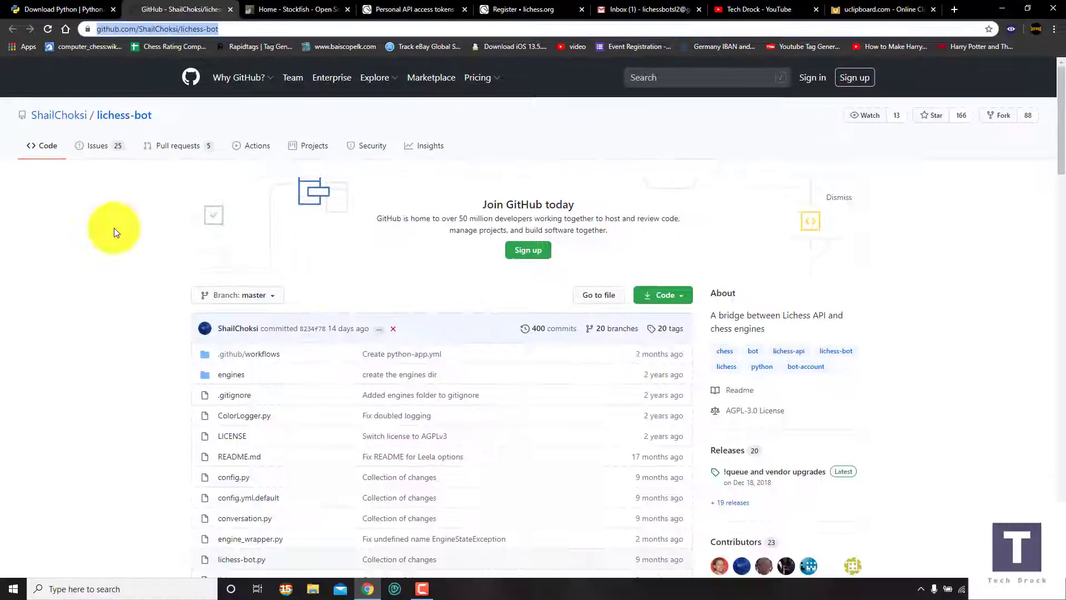
click(115, 232)
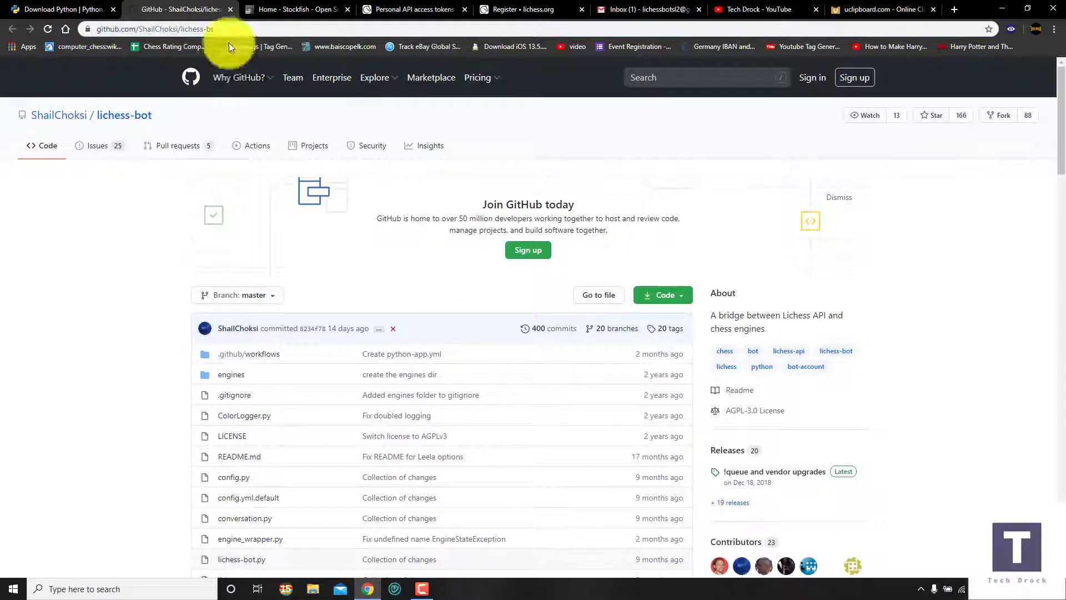
click(682, 305)
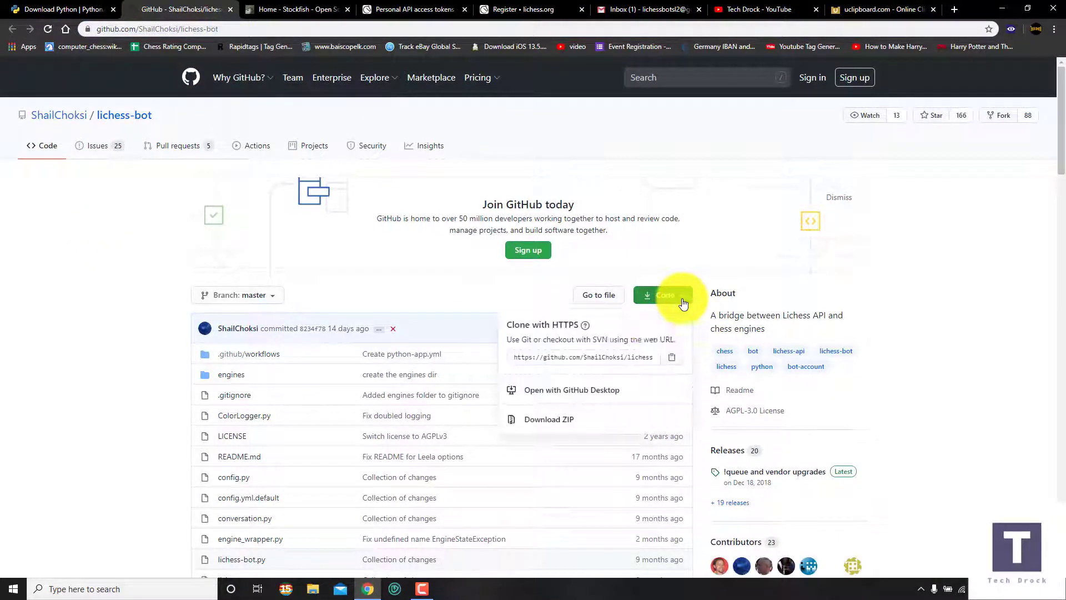
click(547, 420)
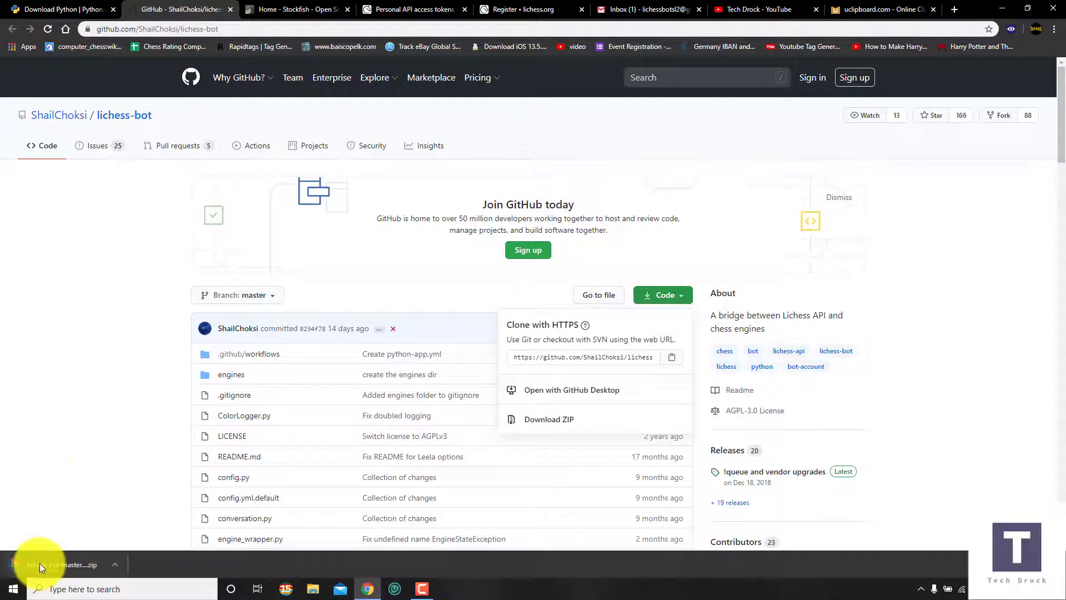
click(114, 10)
click(111, 11)
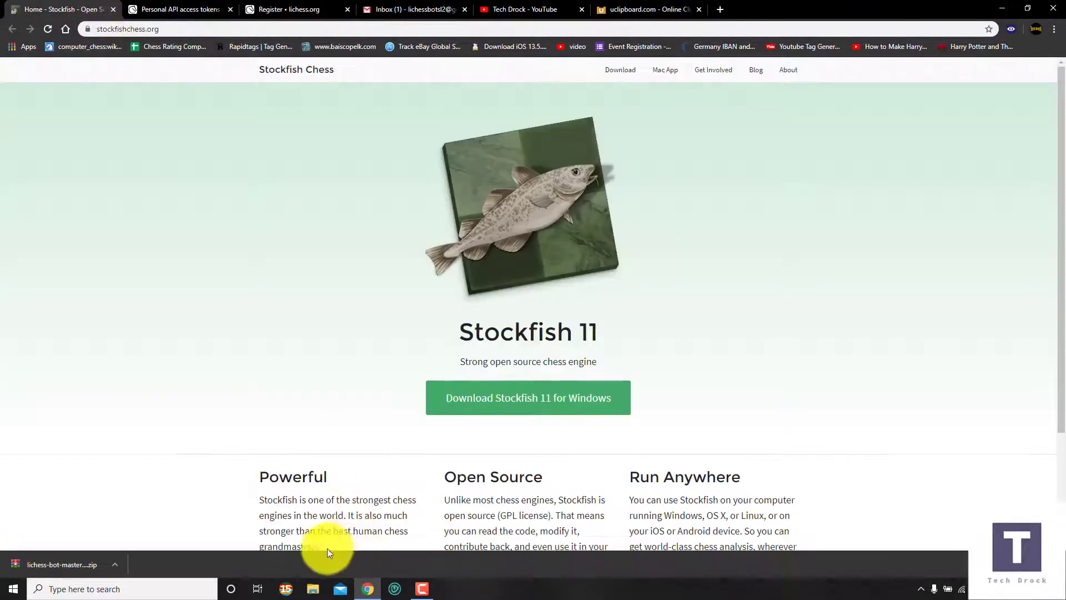
Show the downloaded lichess-bot ZIP in its folder and extract it to a folder named lichess-bot-master (1).
click(115, 560)
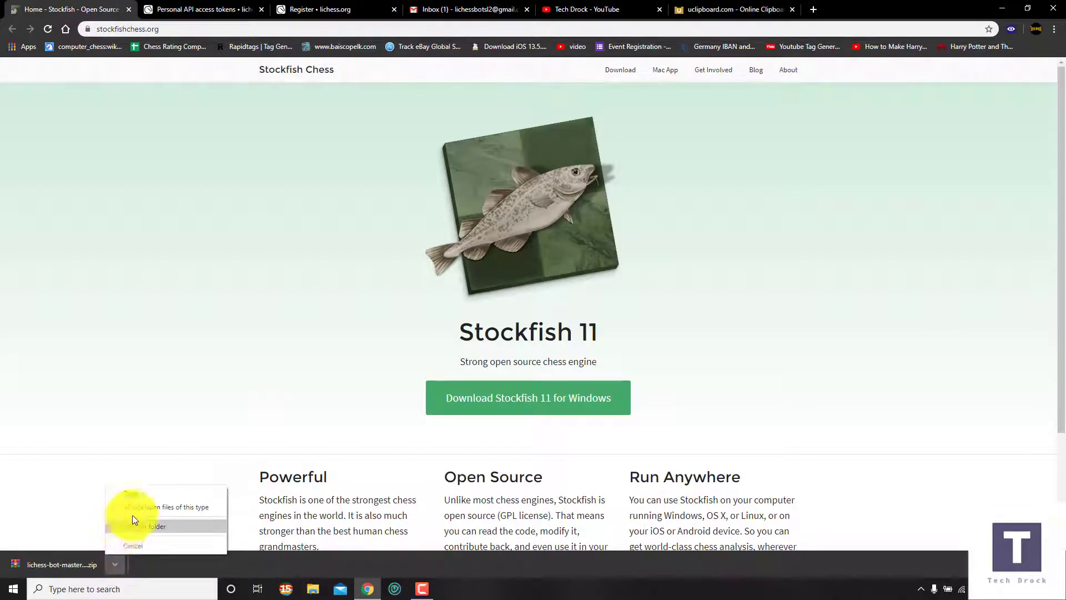
click(132, 524)
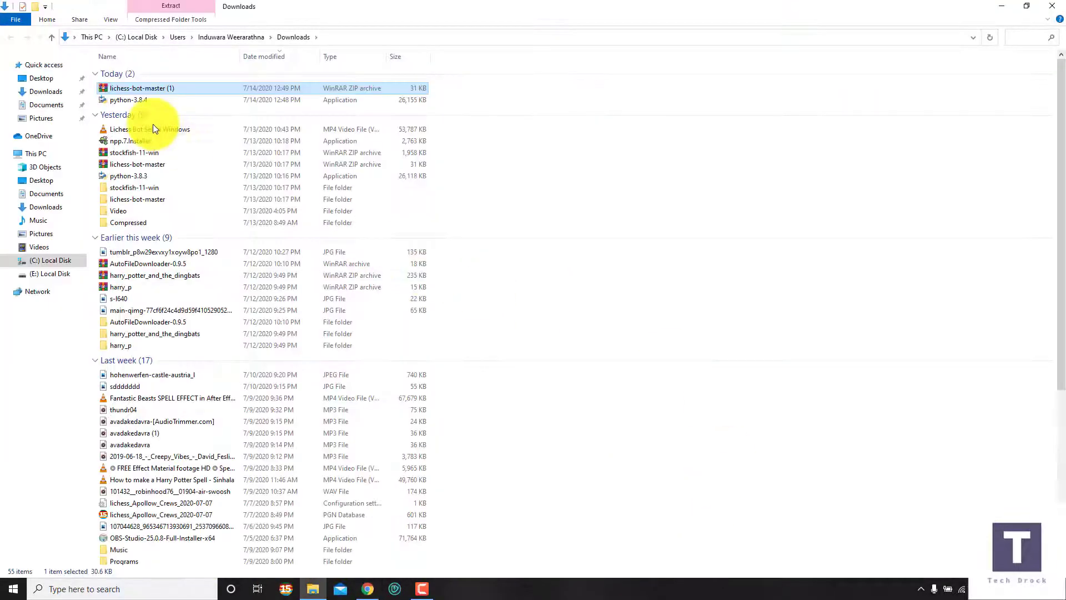
right_click(166, 87)
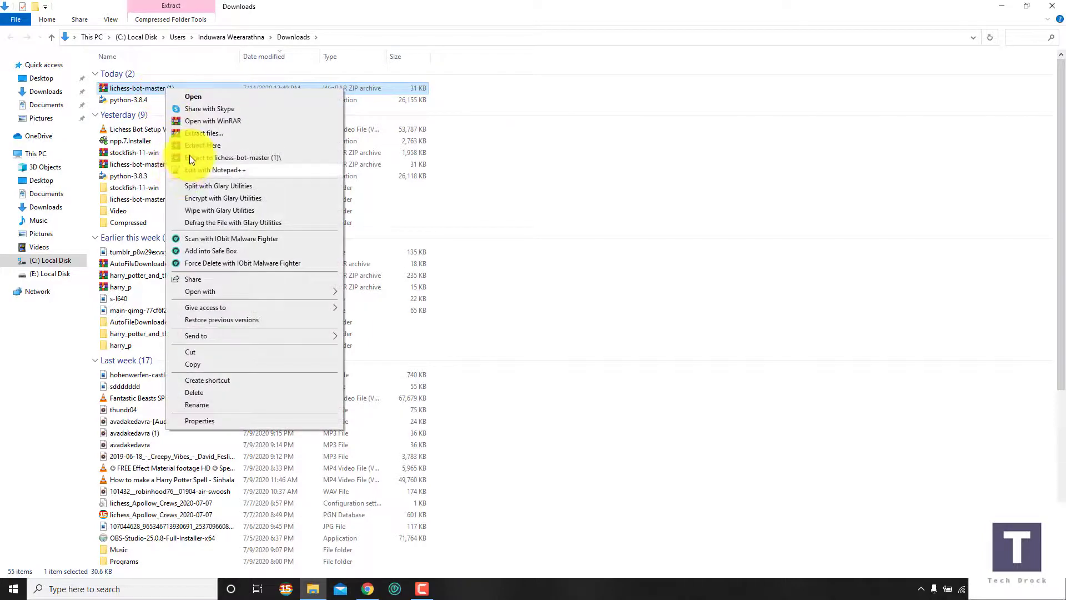
click(160, 161)
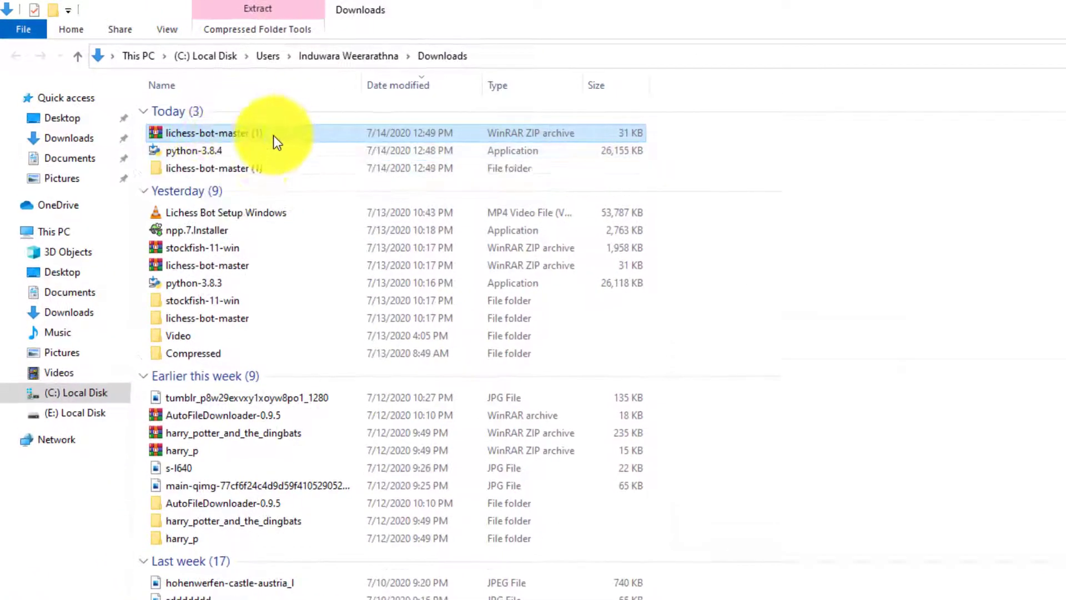
Extract the stockfish-11-win archive to its stockfish-11-win folder, replacing all existing files.
right_click(211, 246)
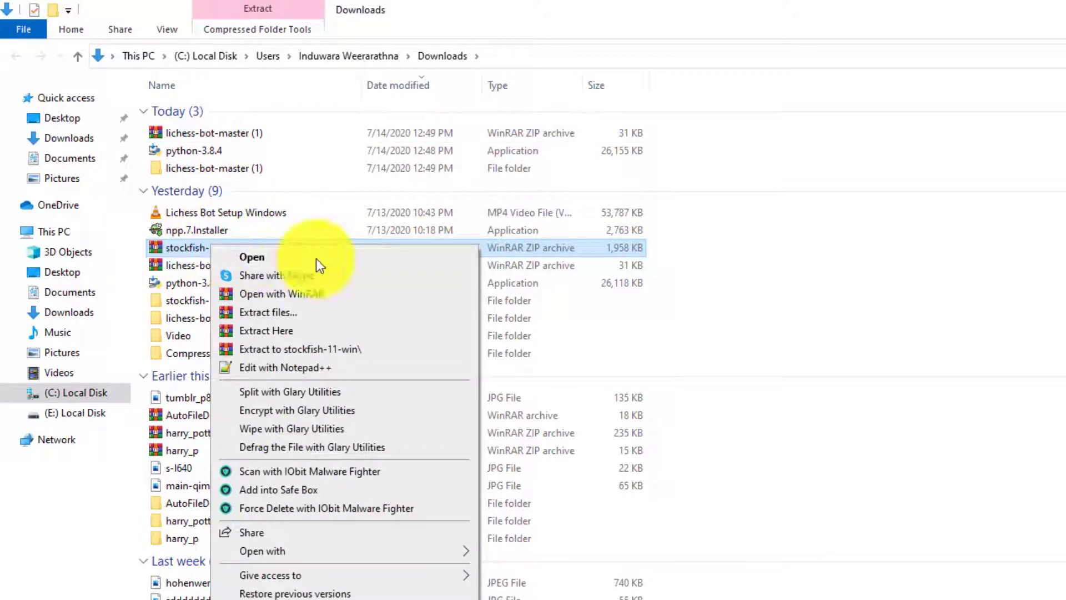
click(274, 348)
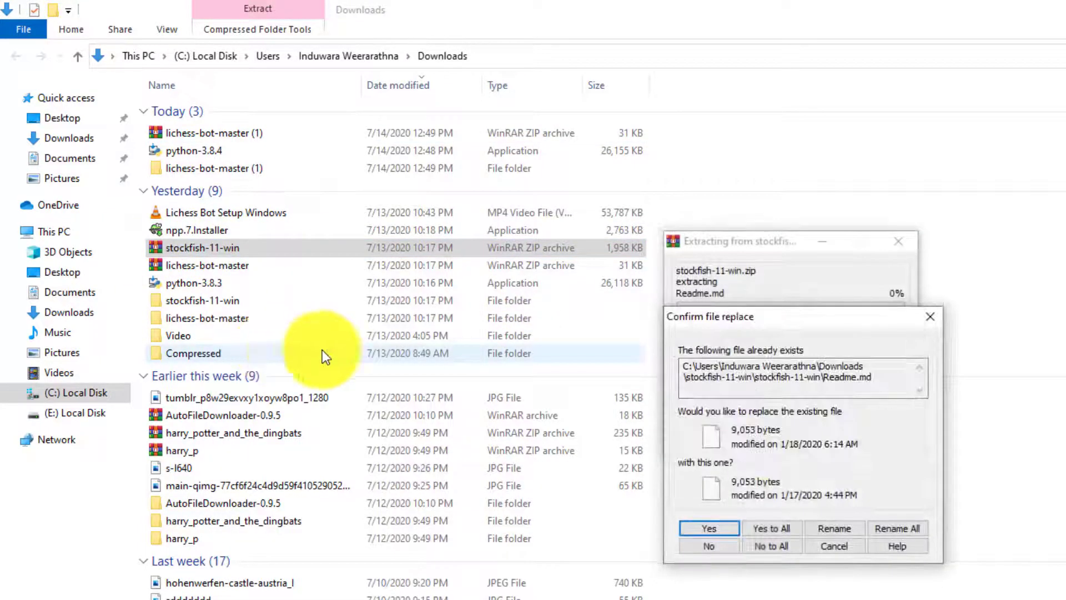
click(768, 524)
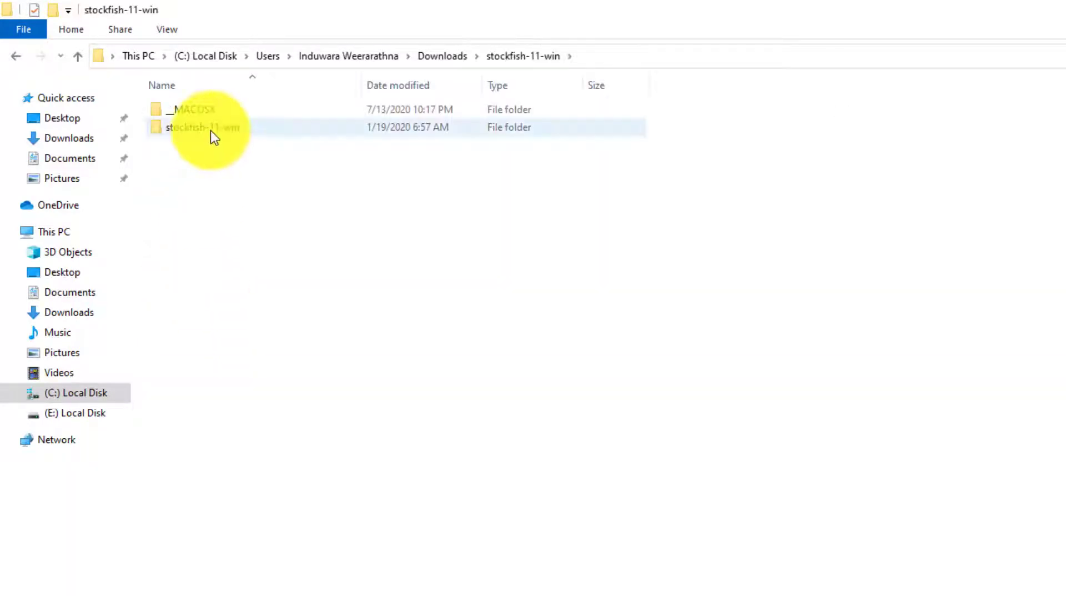
Copy the stockfish_20011801_x64 application from the Windows folder inside stockfish-11-win and return to the Downloads folder.
double_click(211, 130)
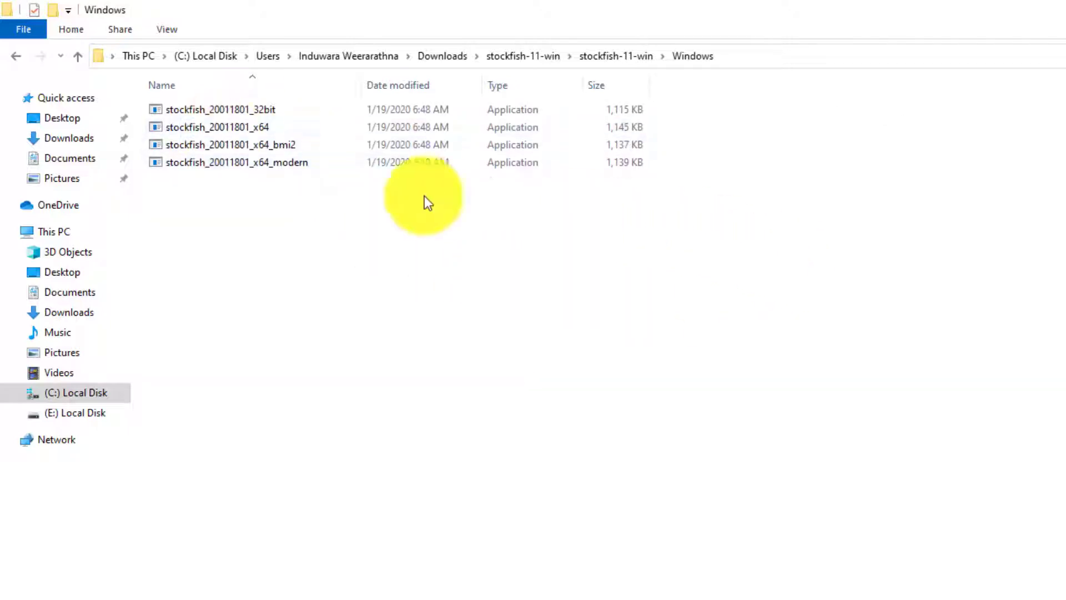
drag(849, 240, 231, 158)
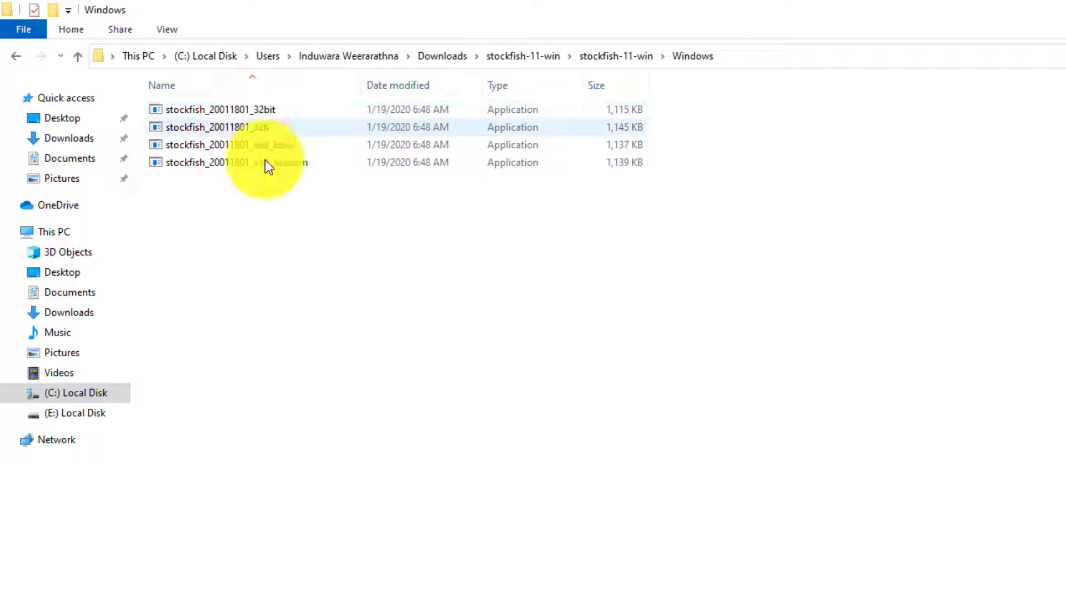
right_click(240, 130)
key(Escape)
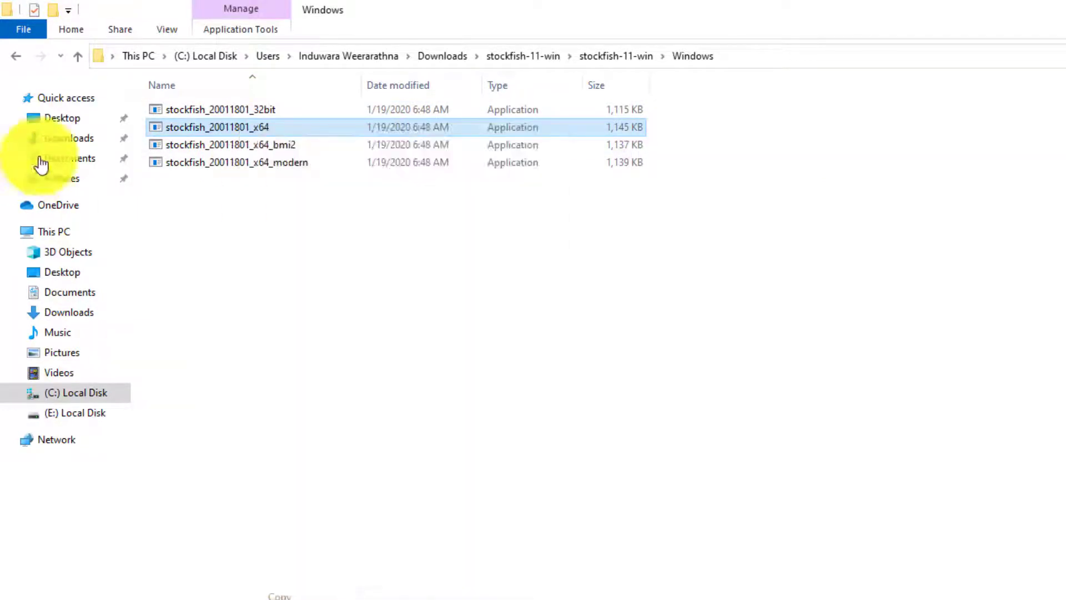
click(16, 58)
click(15, 57)
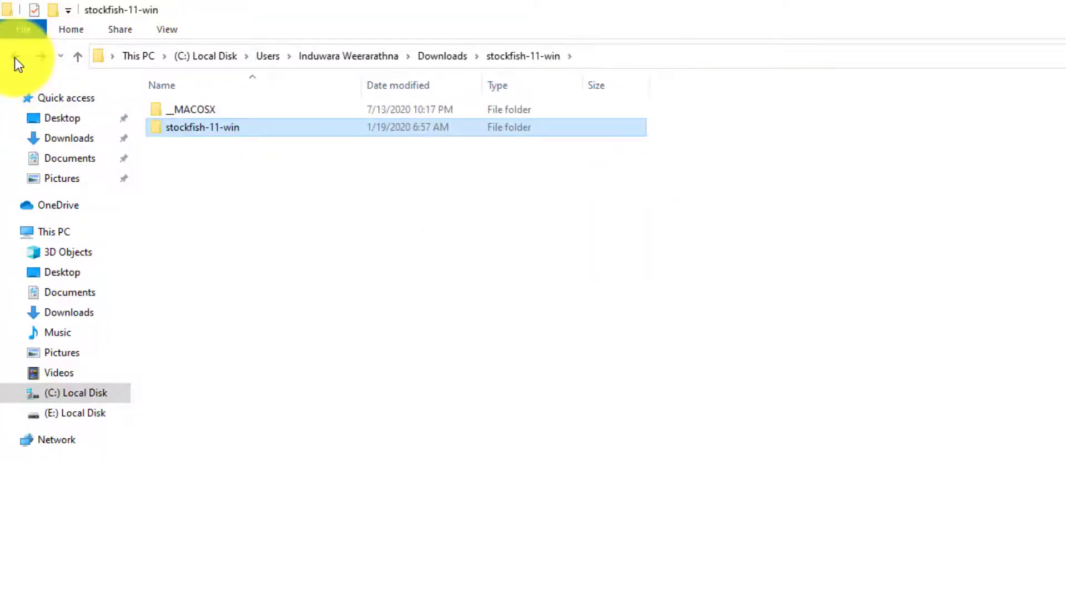
click(15, 58)
double_click(178, 164)
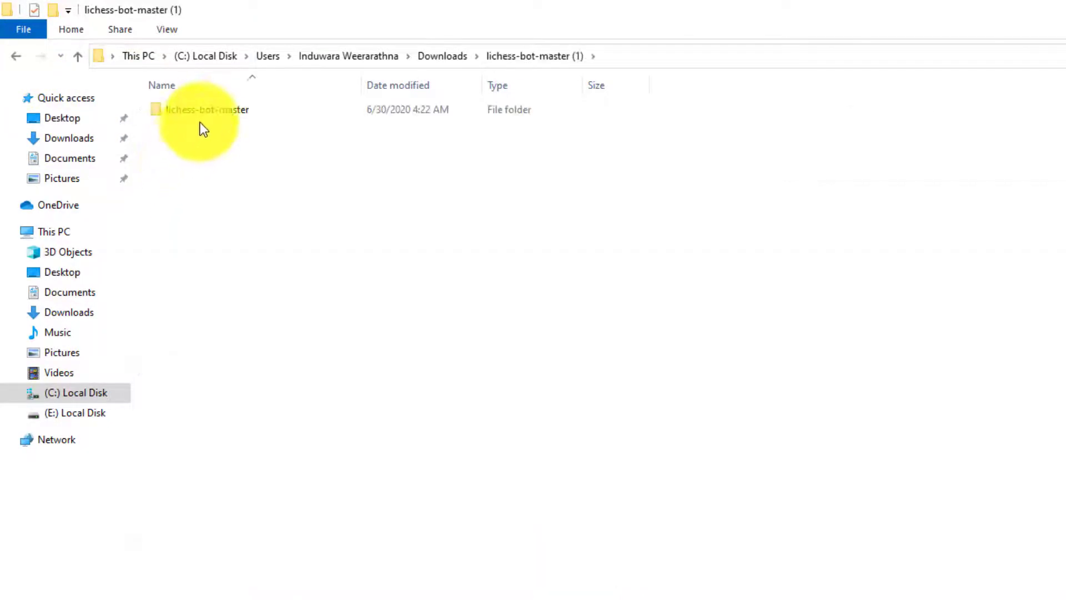
click(210, 111)
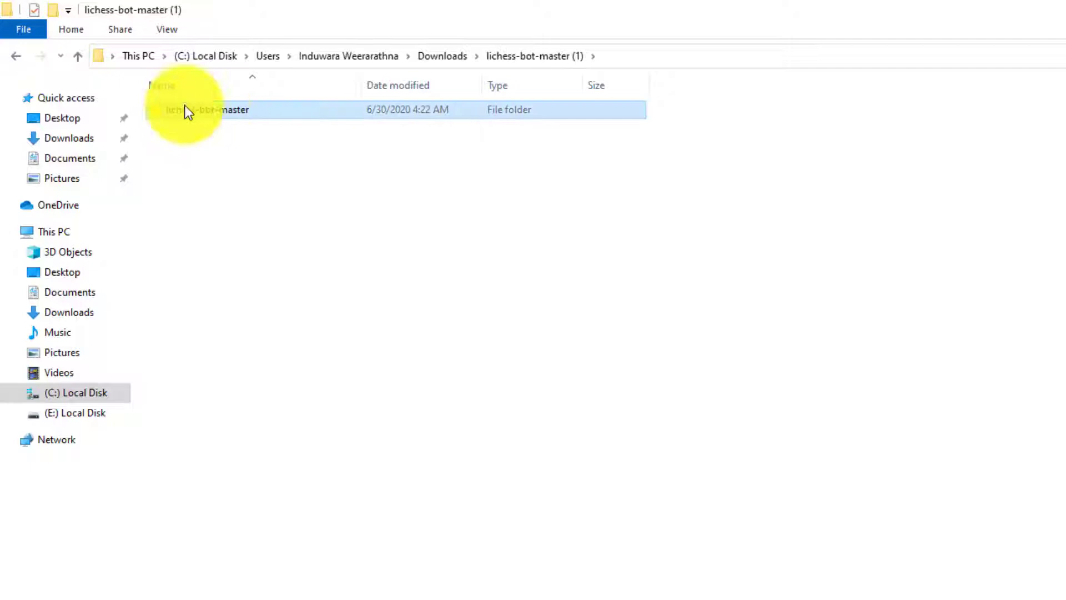
click(14, 56)
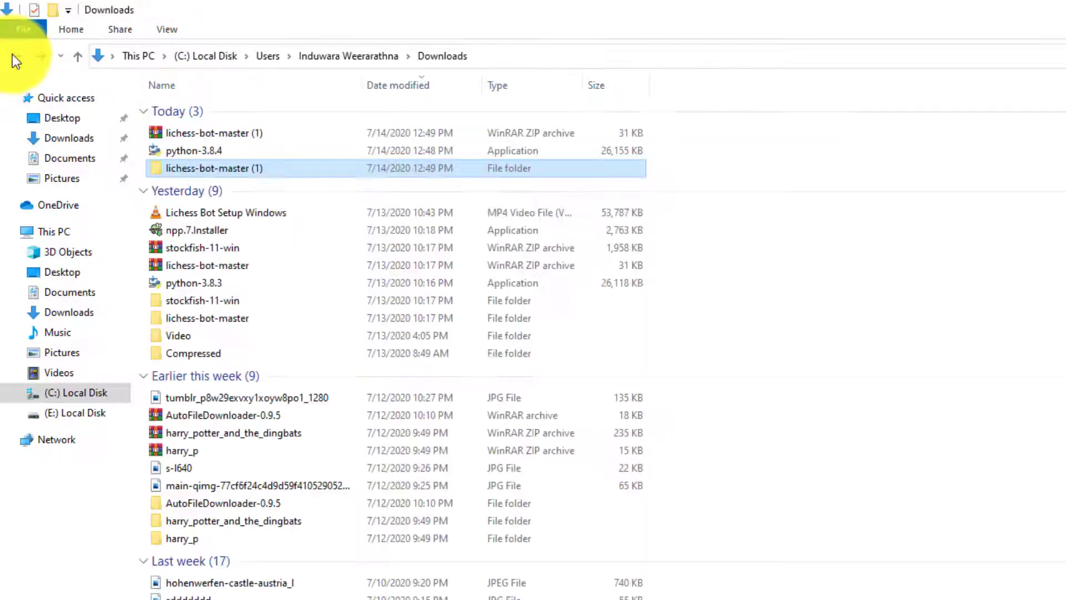
Paste the copied Stockfish application into the engines folder of lichess-bot-master and delete the old stockfish application there.
double_click(224, 319)
click(221, 111)
double_click(221, 111)
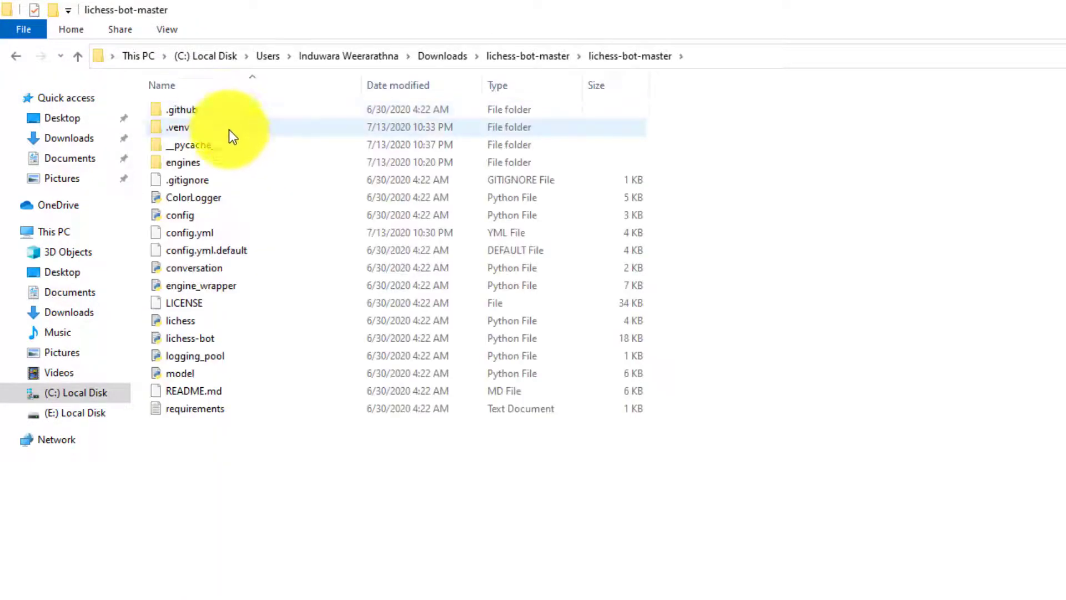
double_click(209, 163)
right_click(222, 248)
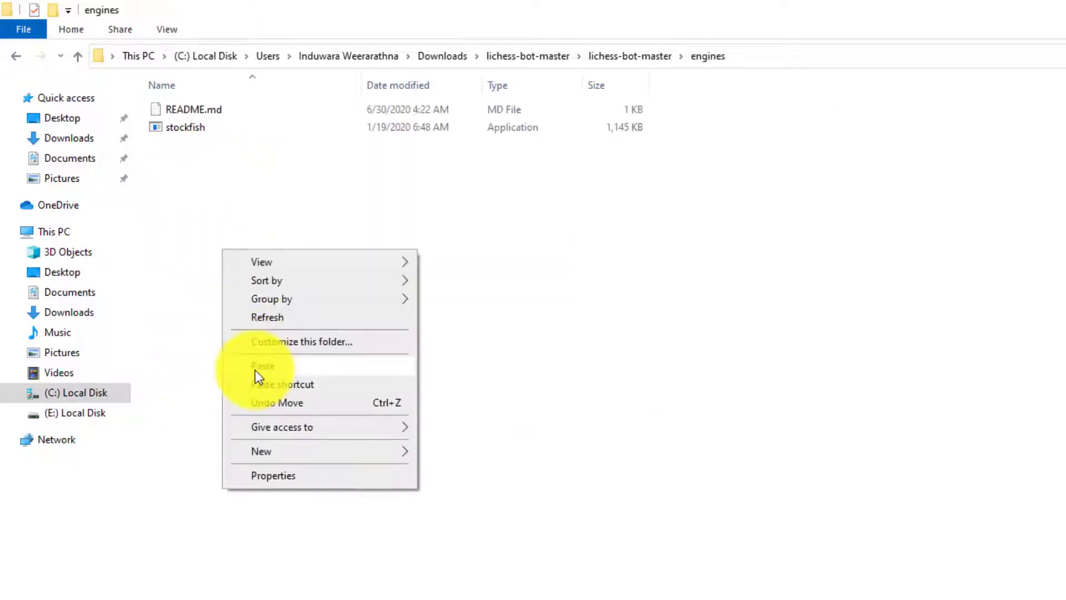
click(254, 368)
click(189, 129)
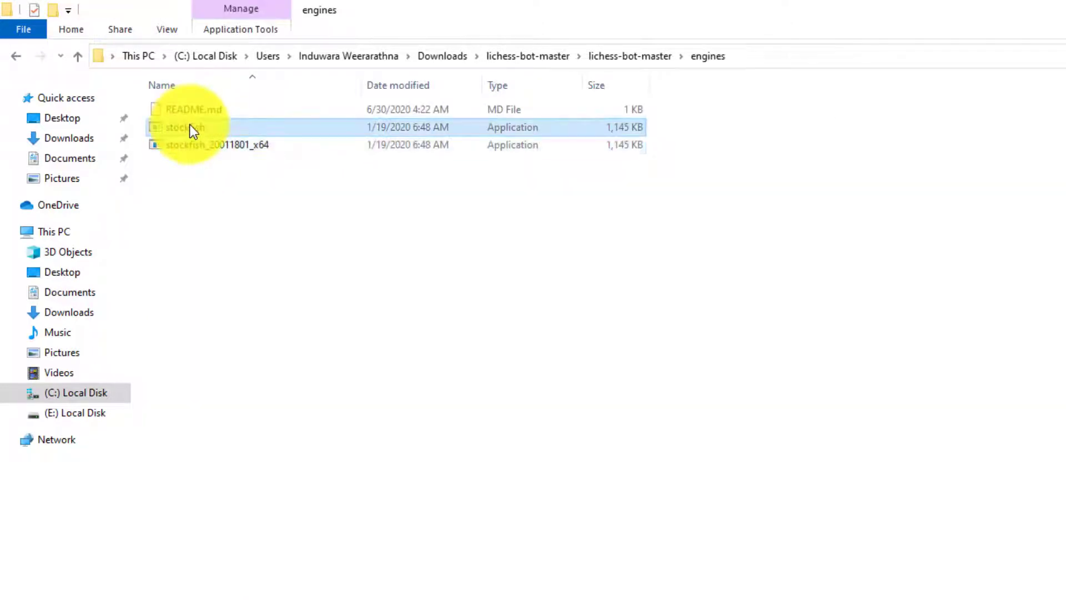
key(Delete)
Rename the stockfish_20011801_x64 application in the engines folder to stockfish, refresh the folder and go back to lichess-bot-master.
click(245, 128)
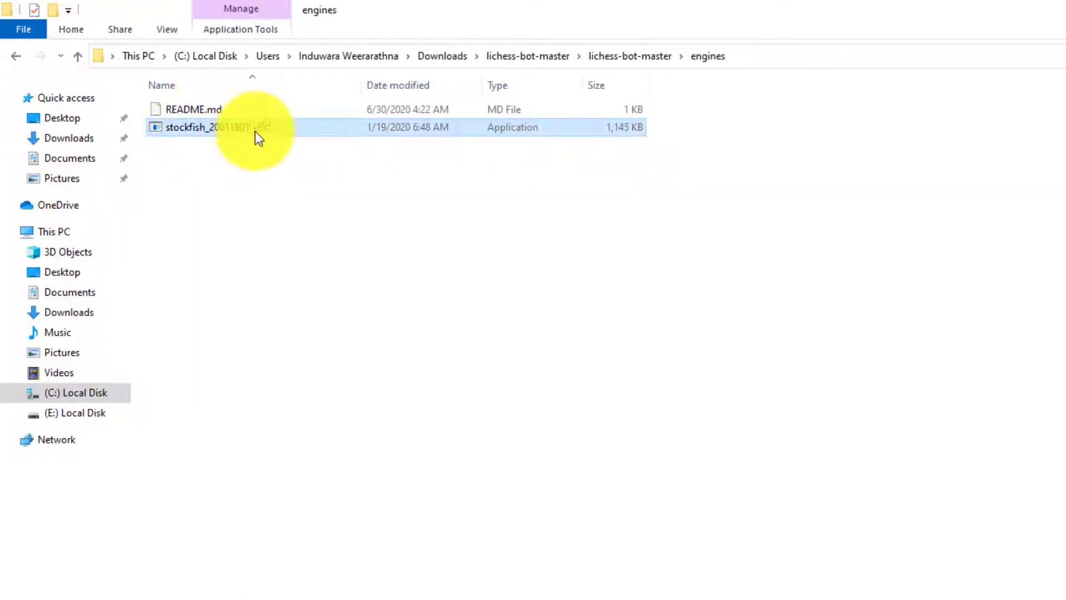
click(255, 131)
drag(276, 127, 194, 142)
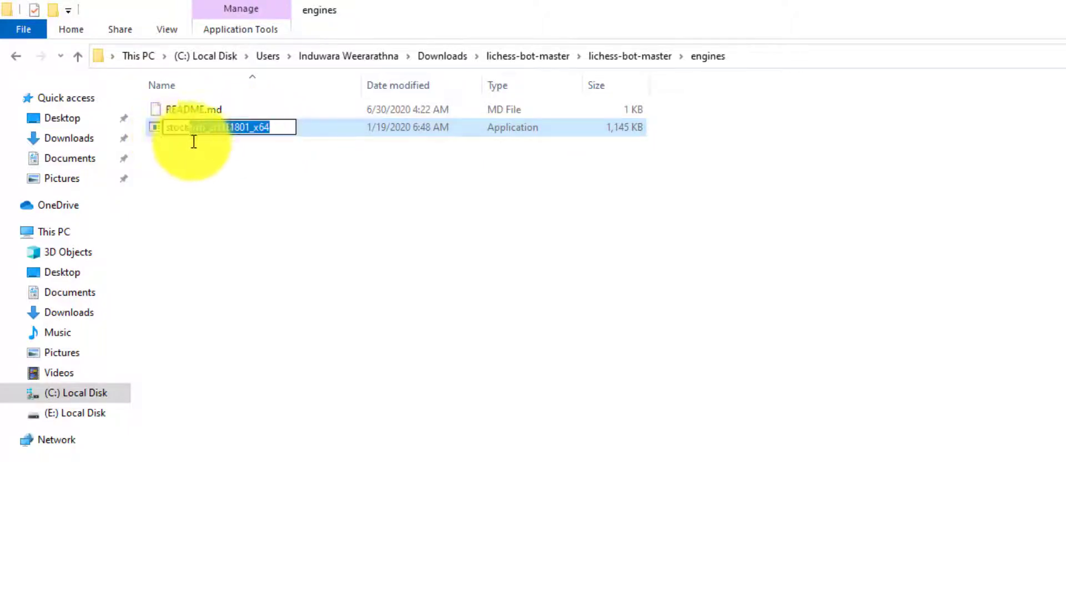
key(Delete)
key(Return)
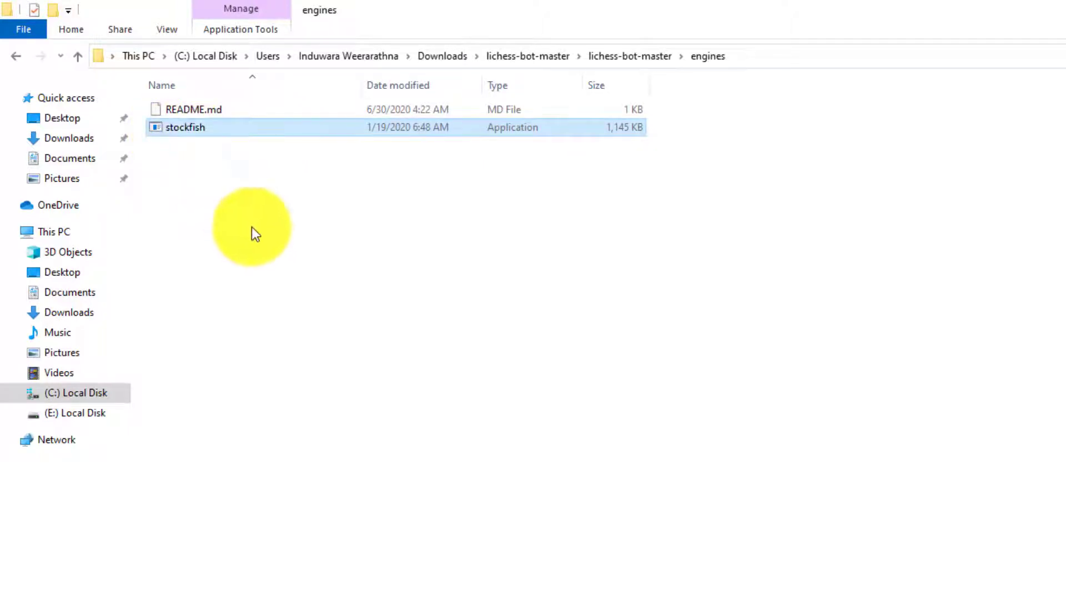
right_click(254, 228)
click(316, 297)
key(BackSpace)
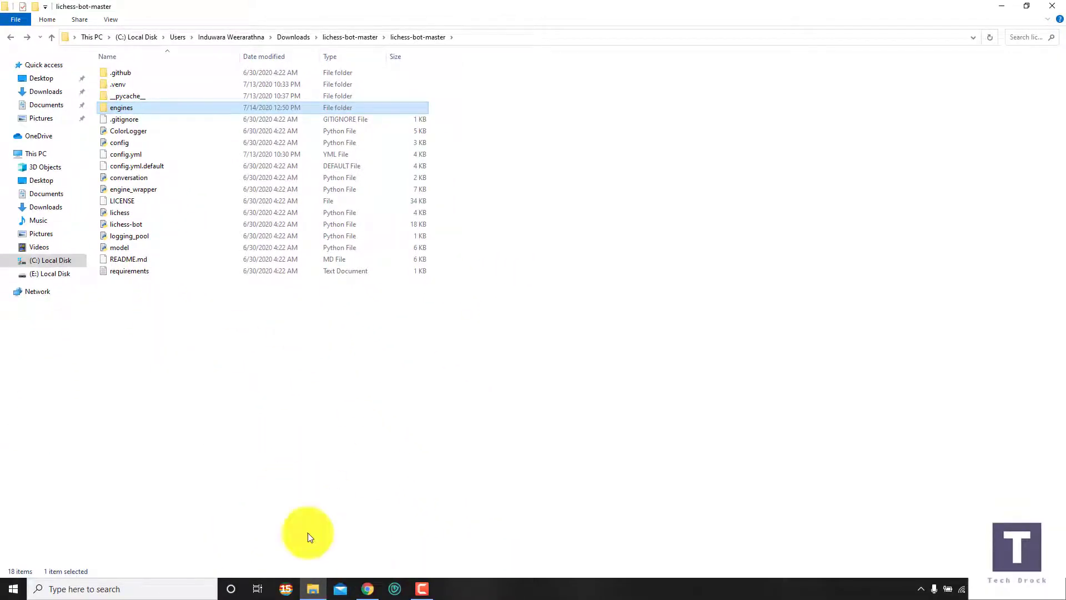
Switch to Chrome, search Google for "notepad++ download" and open the Downloads page of notepad-plus-plus.org.
click(366, 589)
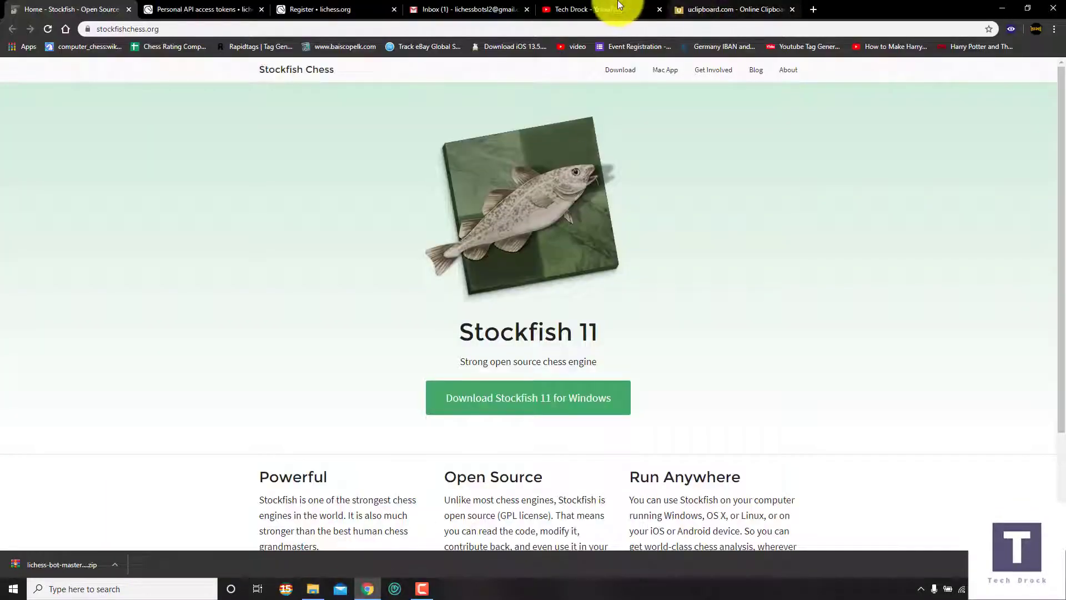
click(578, 10)
click(577, 28)
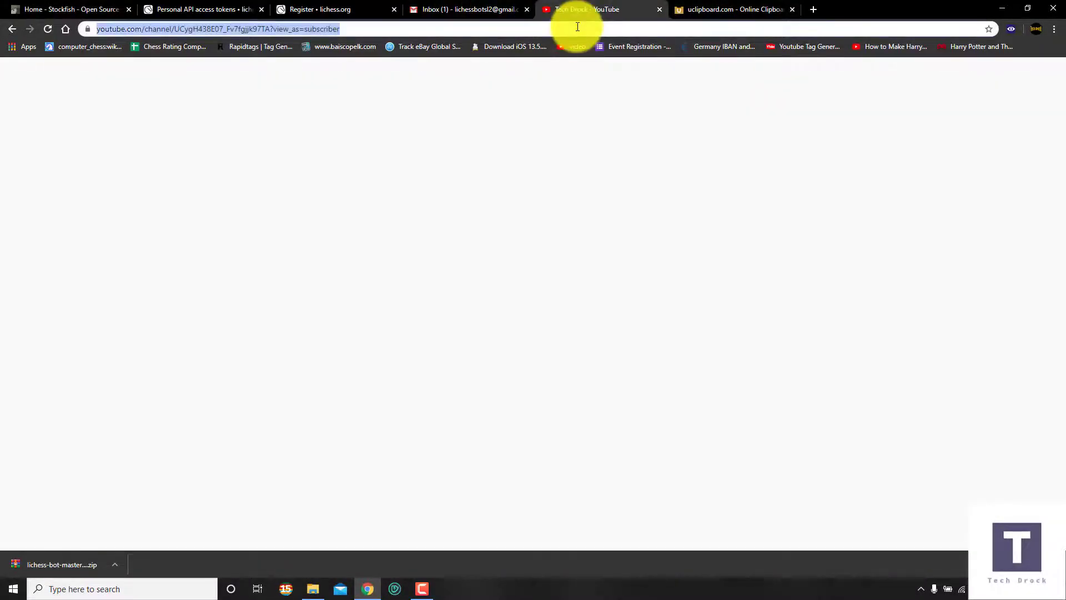
text(notepad)
key(Delete)
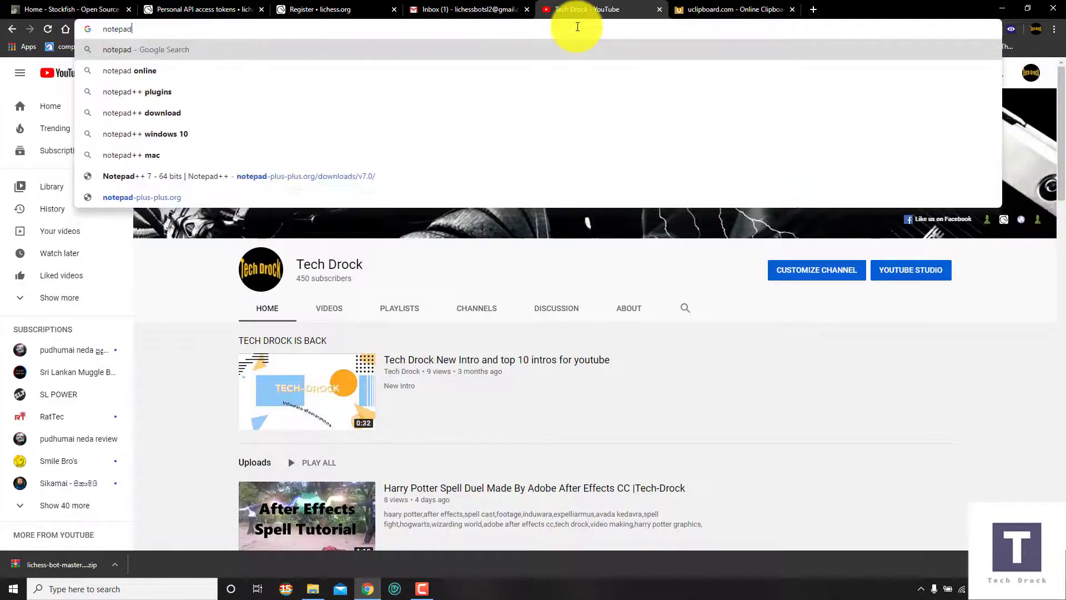
key(Down)
key(Down)
key(Down)
key(Return)
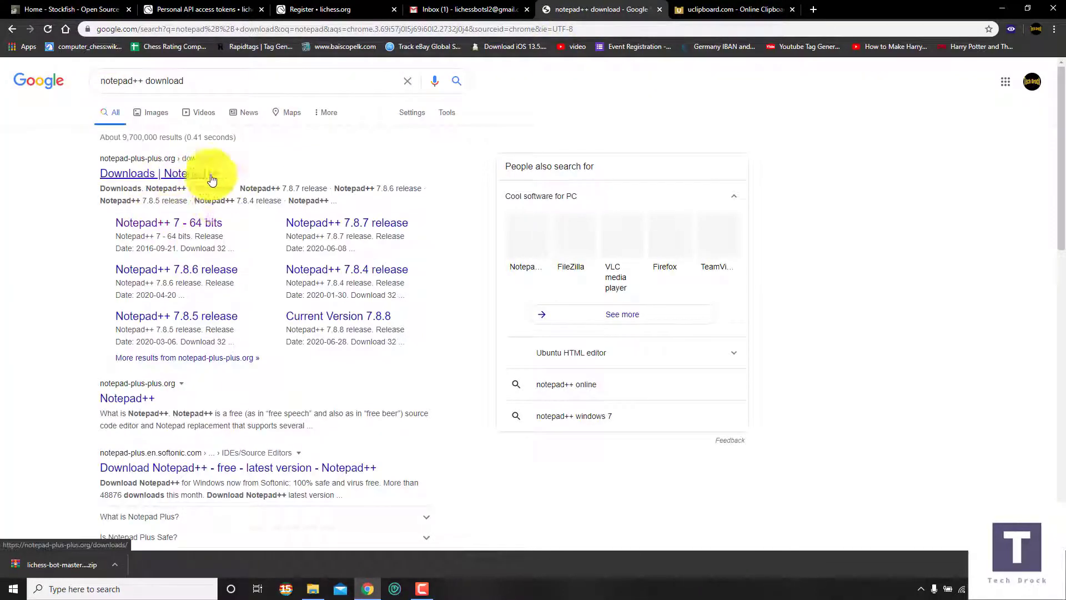
click(208, 176)
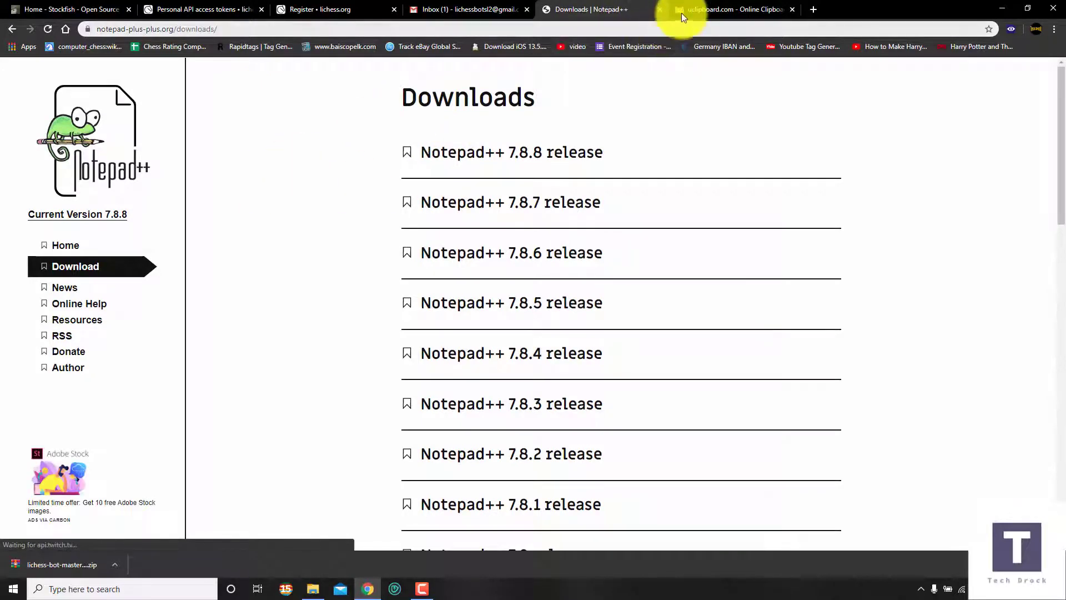
Switch to File Explorer and locate config.yml.default in the lichess-bot-master folder.
click(319, 591)
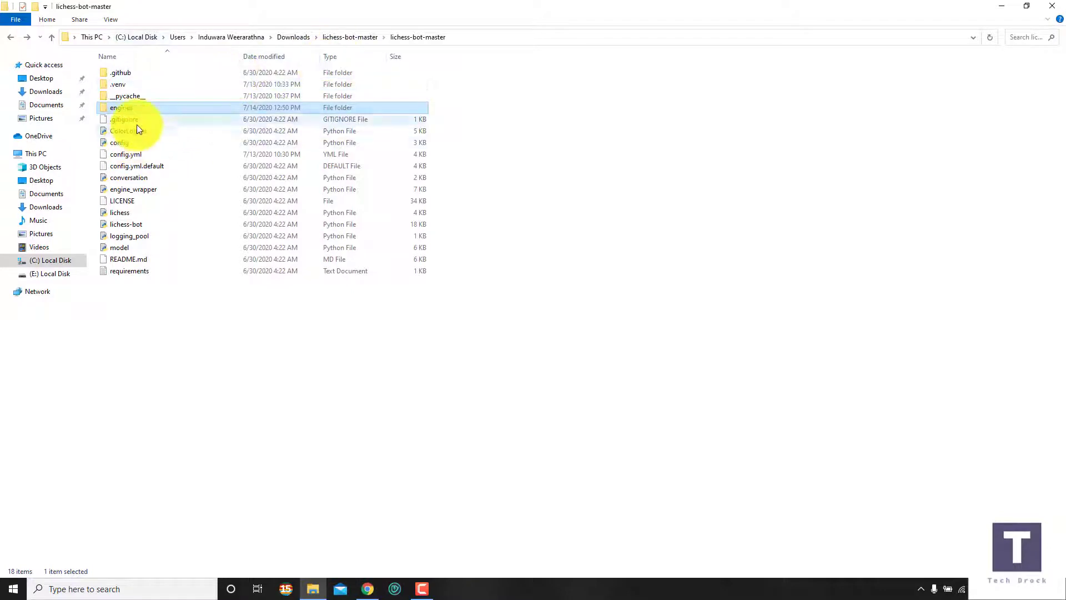
click(595, 315)
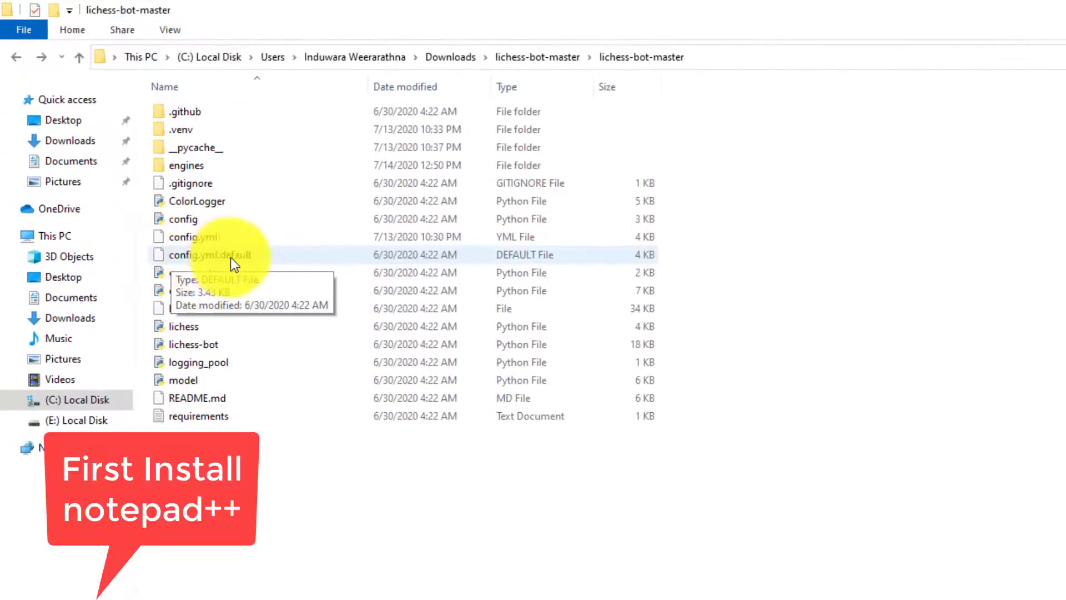
click(214, 259)
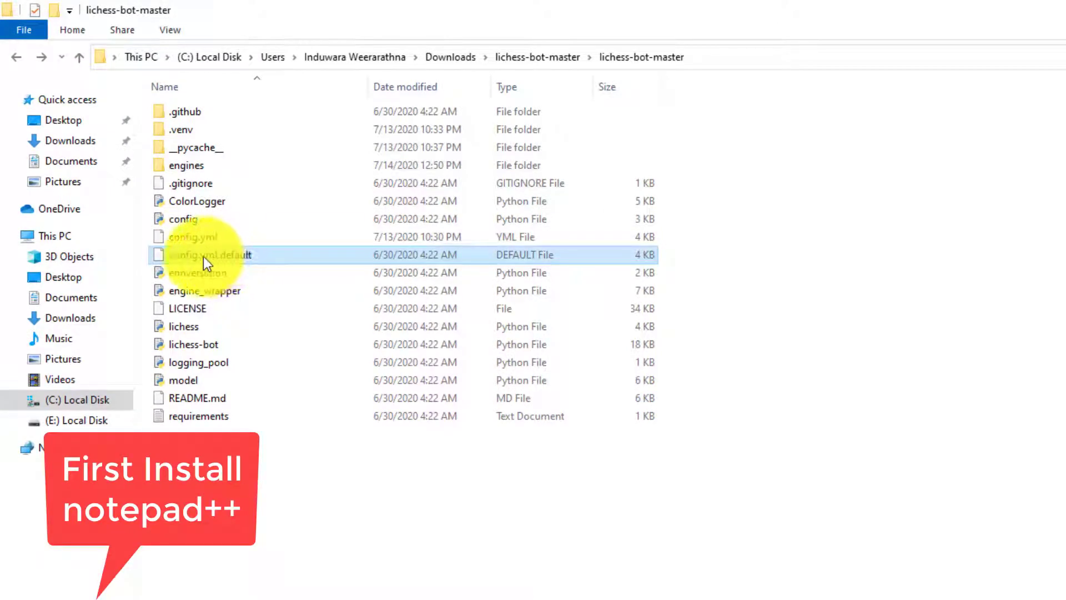
right_click(204, 257)
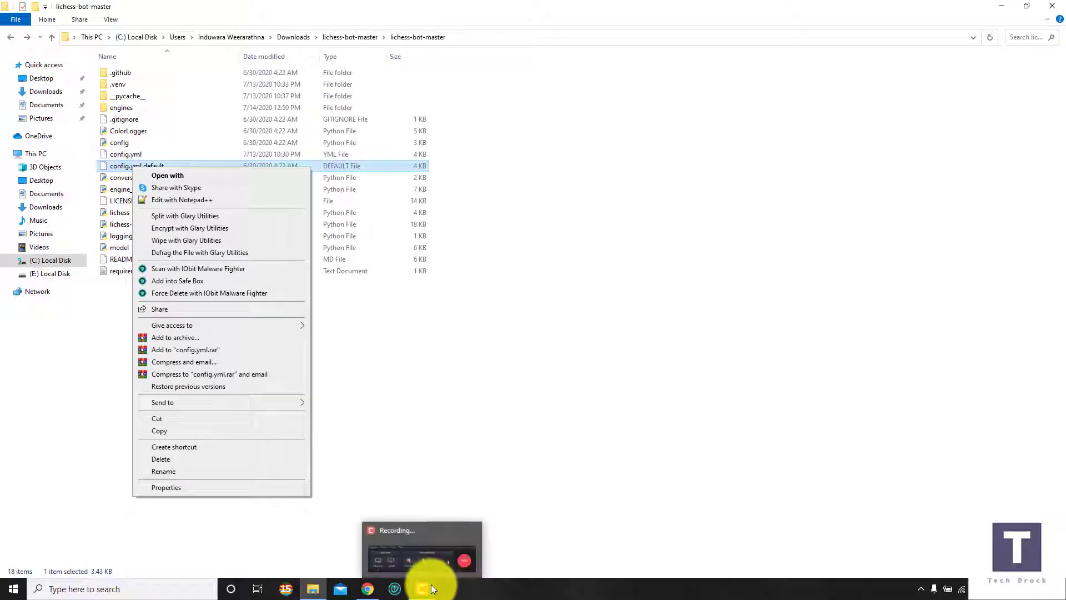
click(430, 584)
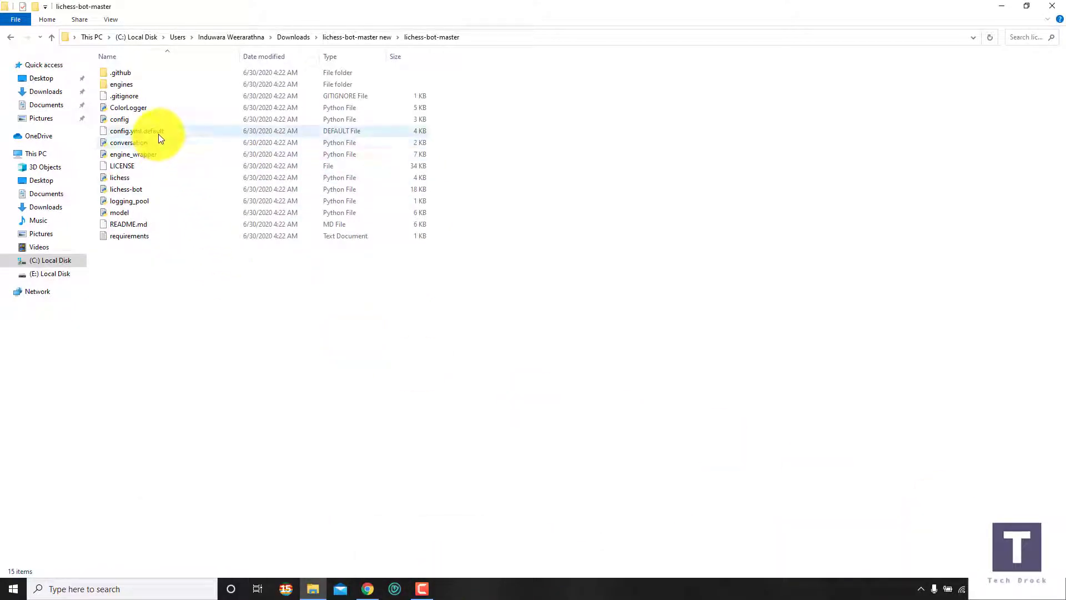
Paste the copied Stockfish application into the engines folder under lichess-bot-master new, rename it to stockfish and return to the parent folder.
double_click(135, 87)
right_click(136, 105)
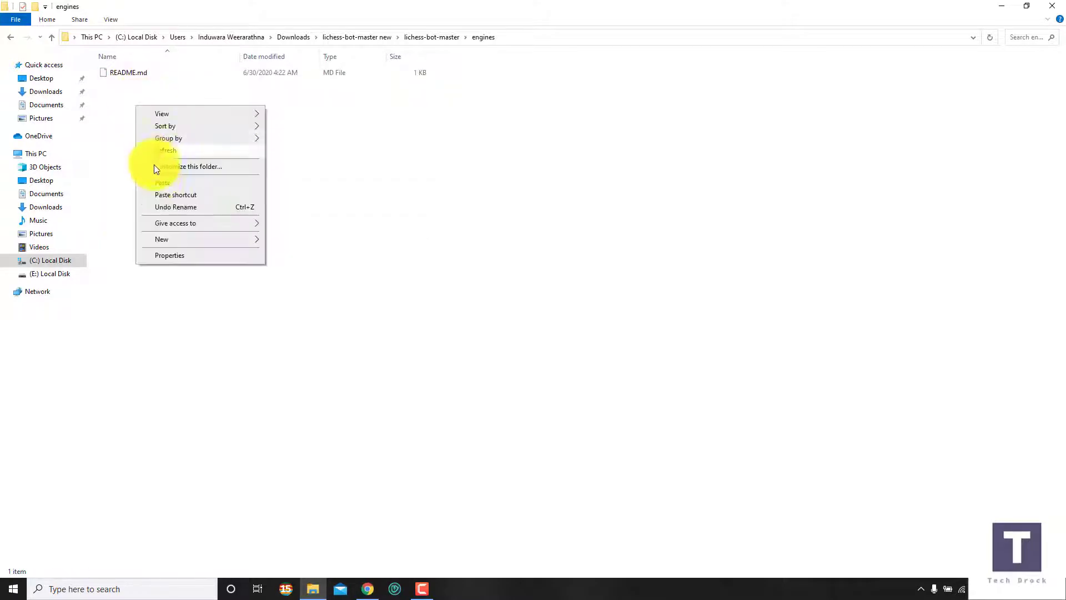
click(154, 183)
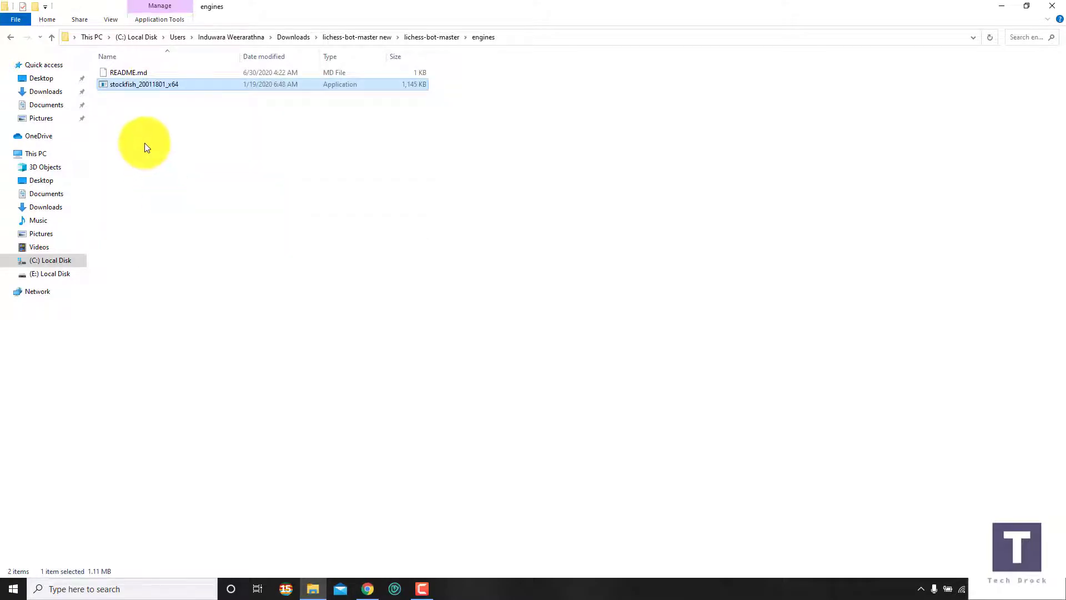
click(170, 86)
drag(180, 85, 137, 85)
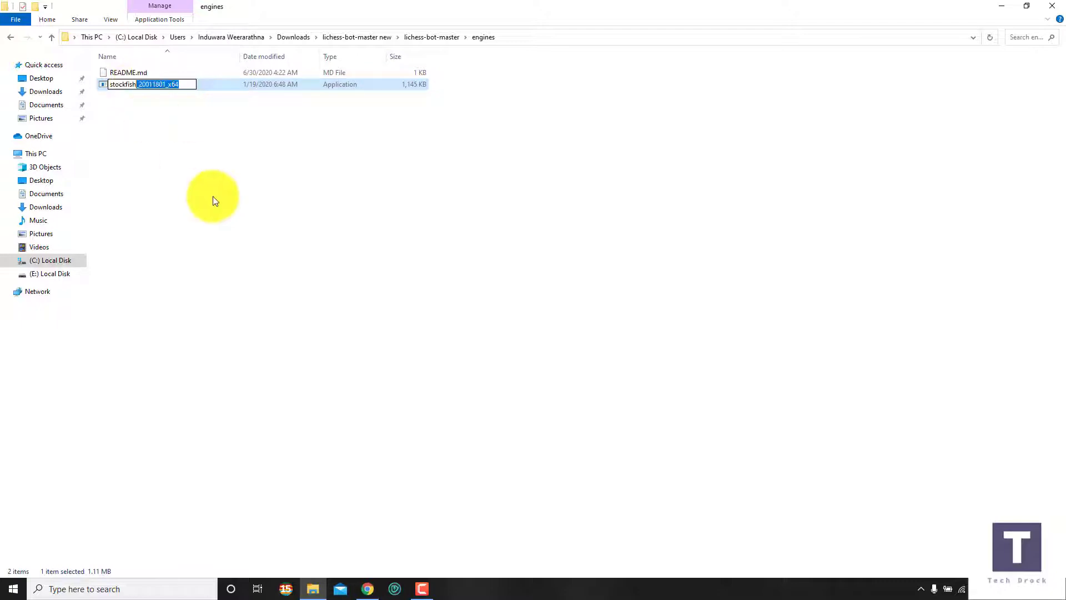
key(Return)
key(BackSpace)
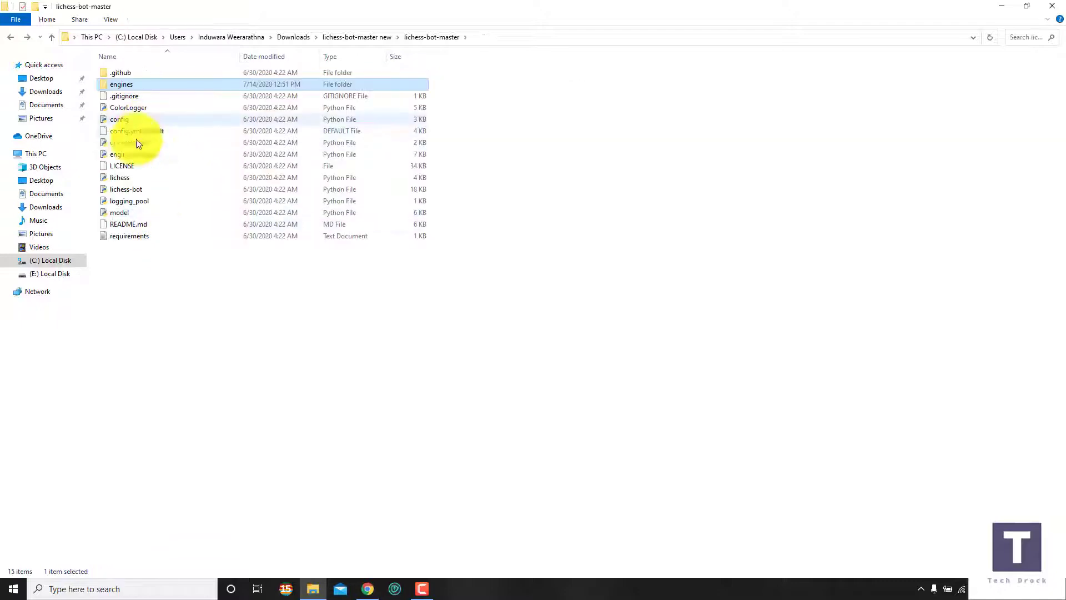
Open config.yml.default from the new lichess-bot-master folder in Notepad++ for editing.
click(174, 135)
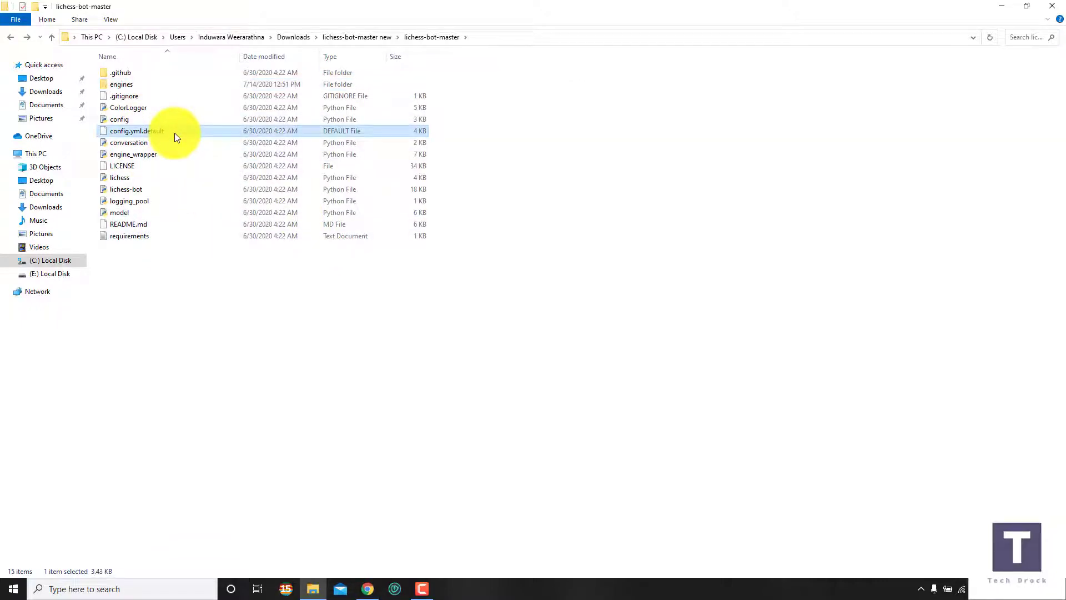
right_click(174, 136)
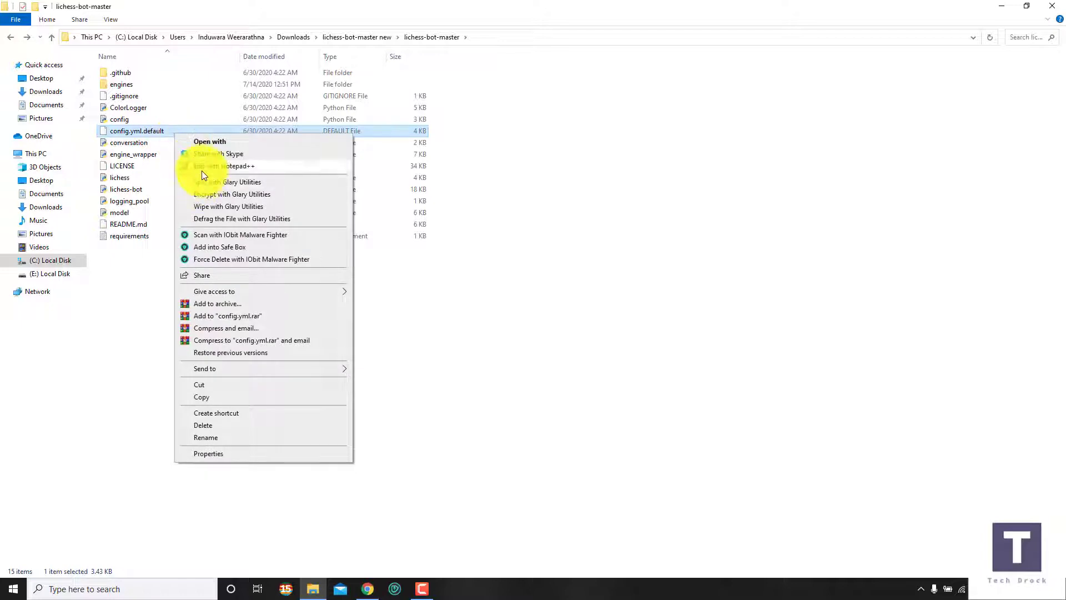
click(202, 169)
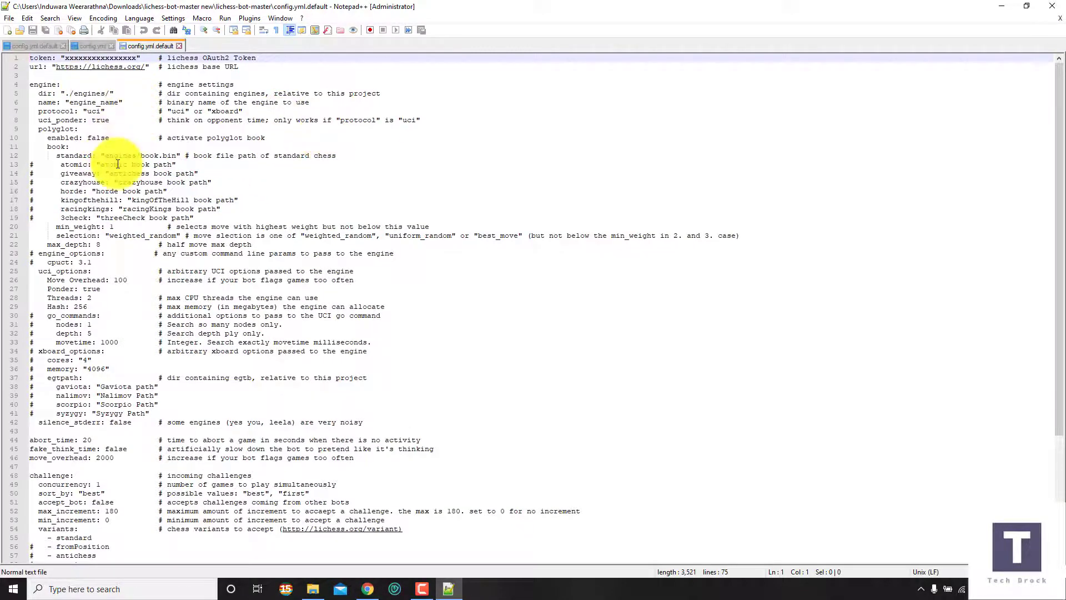
Copy the entire contents of config.yml.default into a new blank document.
click(184, 109)
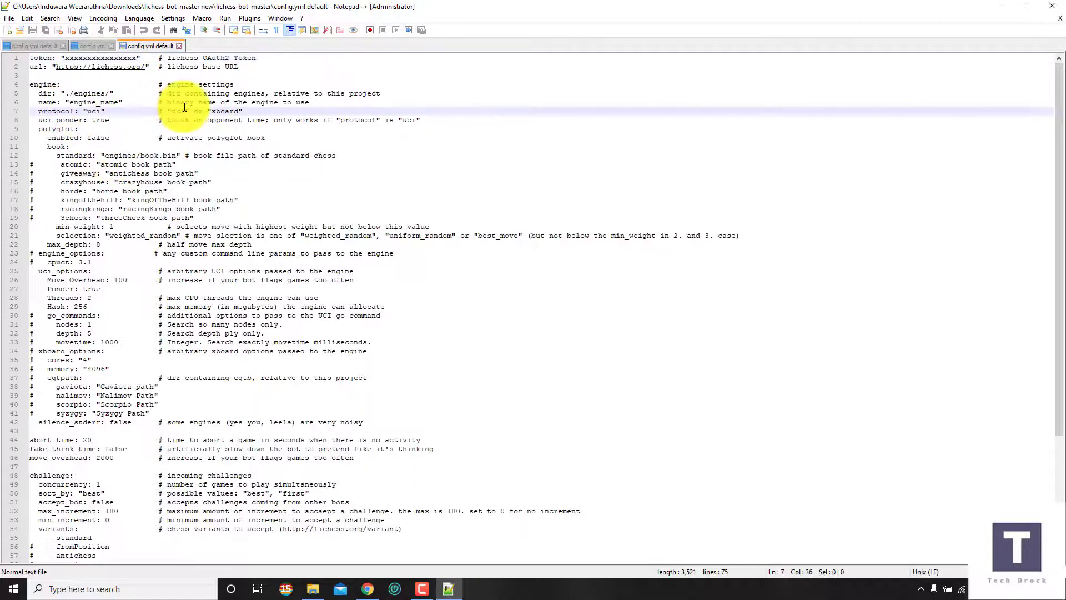
key(ctrl+a)
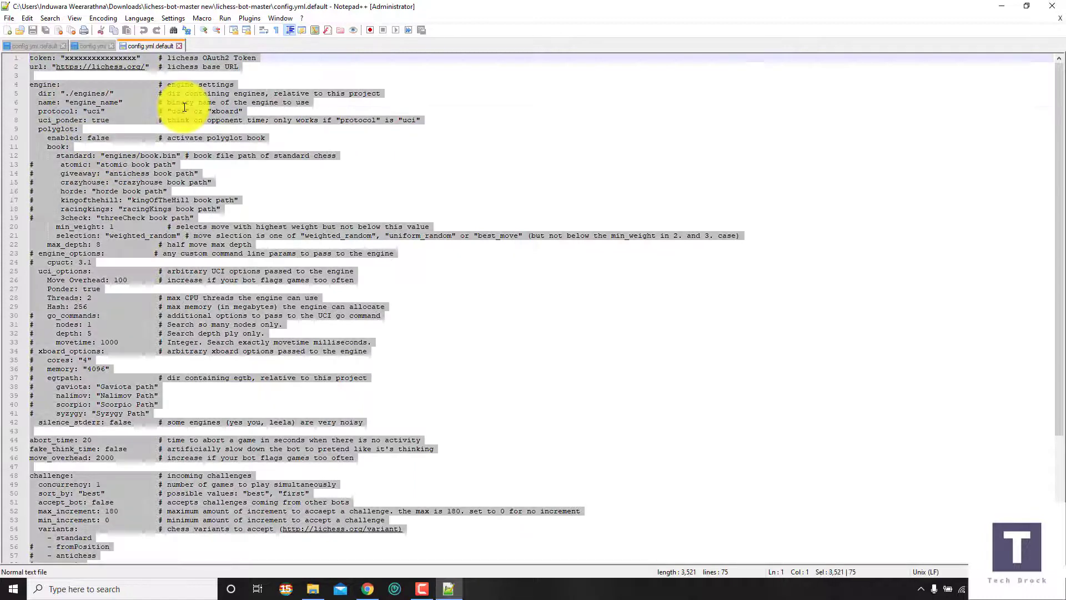
click(14, 19)
click(27, 29)
key(ctrl+v)
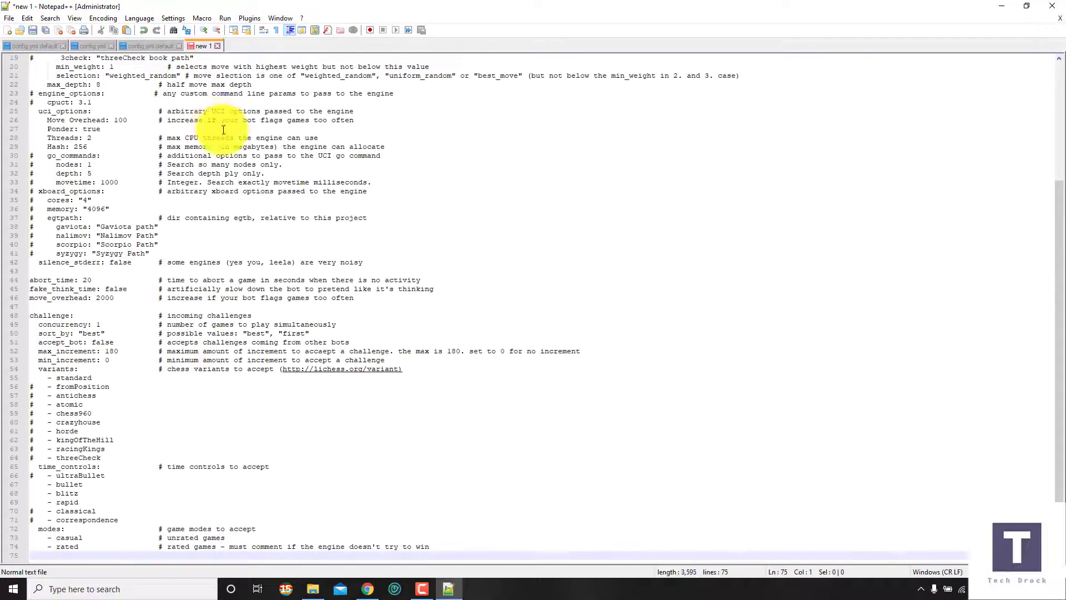
Enable the fromPosition variant on line 56 by removing its # and aligning the entry with standard.
scroll(249, 164, up, 6)
scroll(250, 164, down, 6)
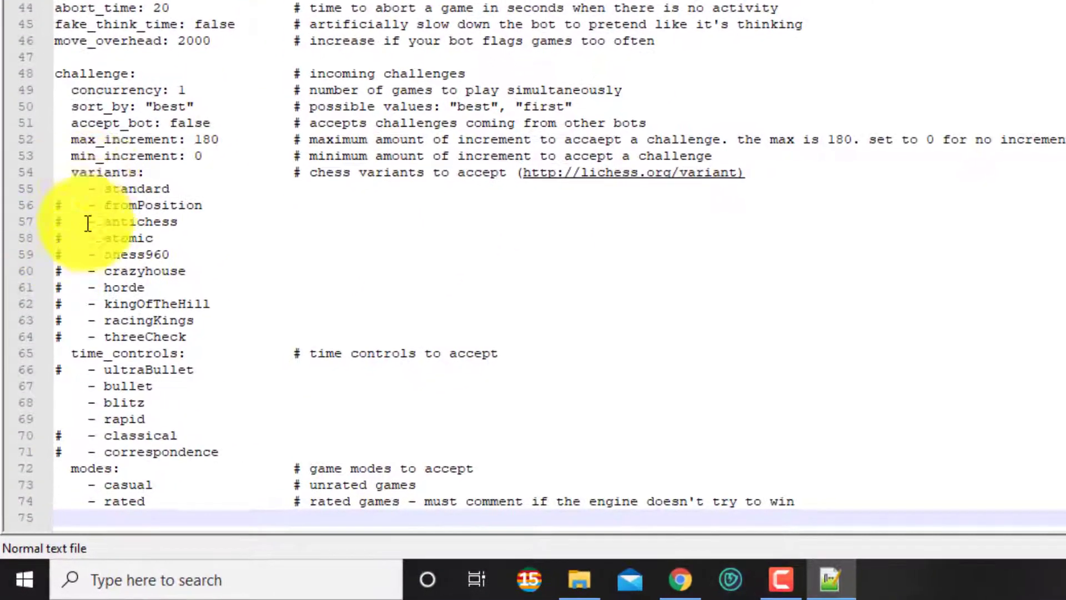
click(76, 188)
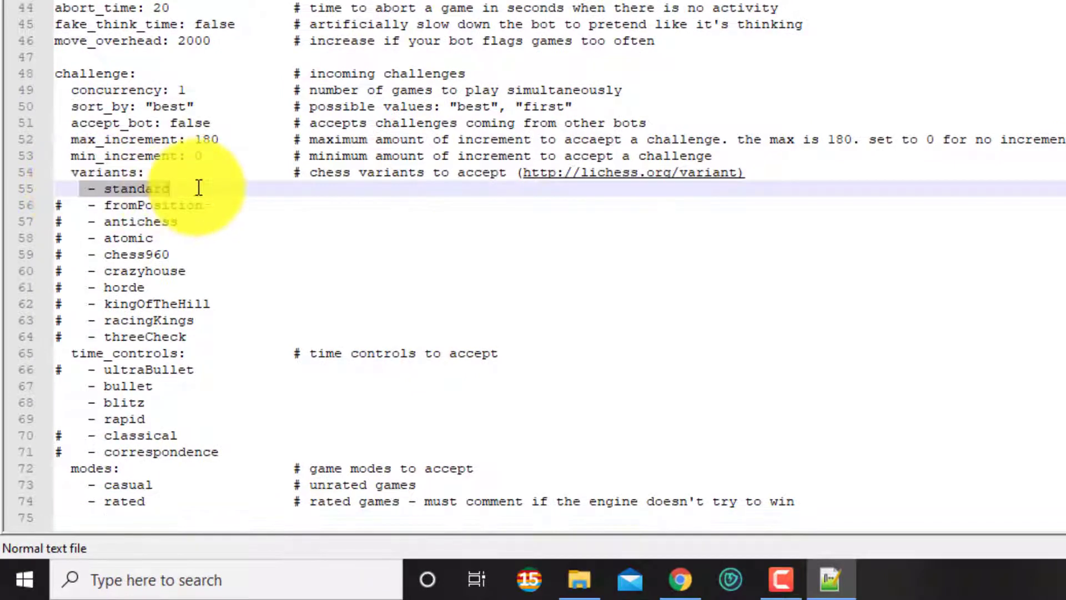
click(228, 223)
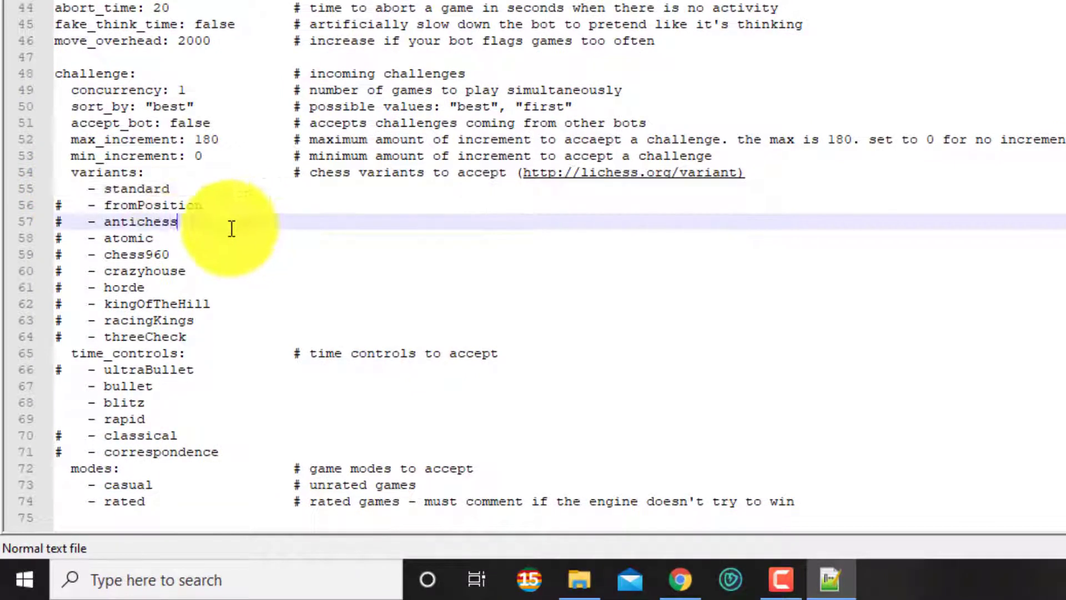
click(50, 205)
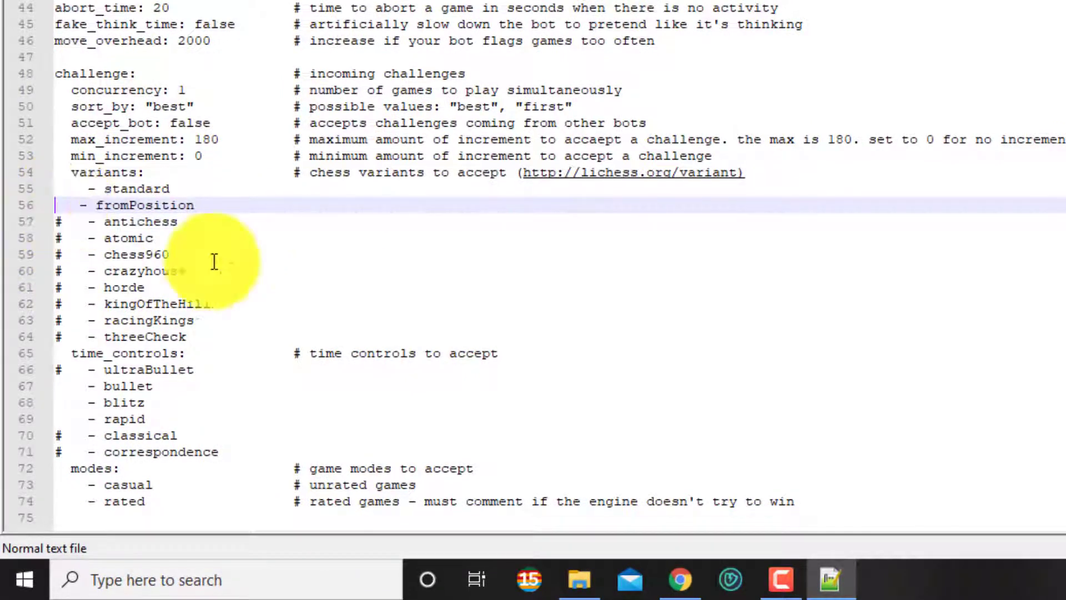
key(Delete)
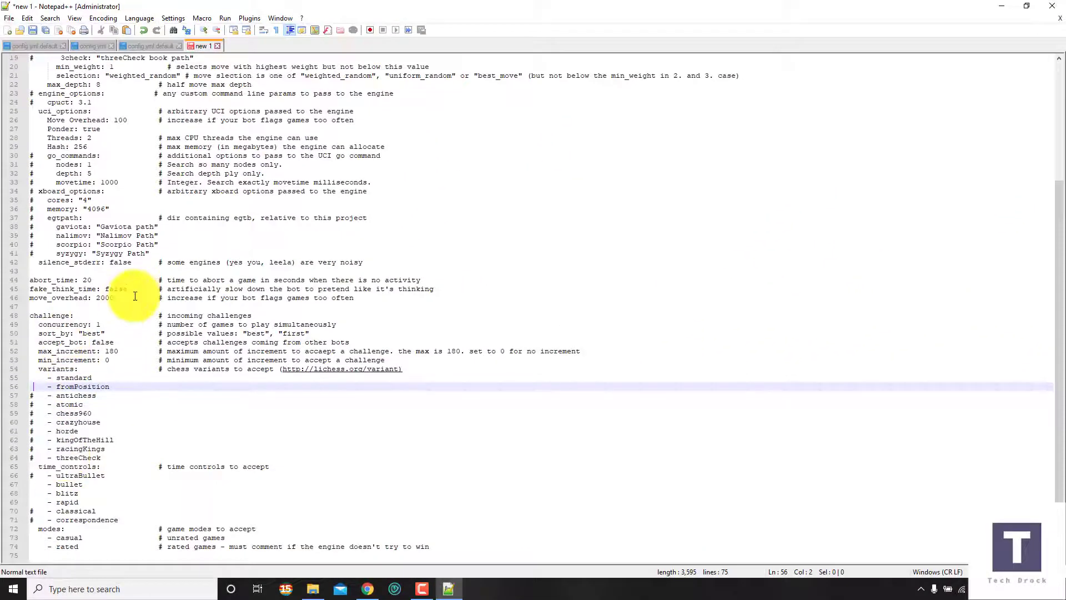
Locate the placeholder value of the lichess OAuth2 token on the first line of the new document.
scroll(78, 274, up, 2)
scroll(78, 273, up, 4)
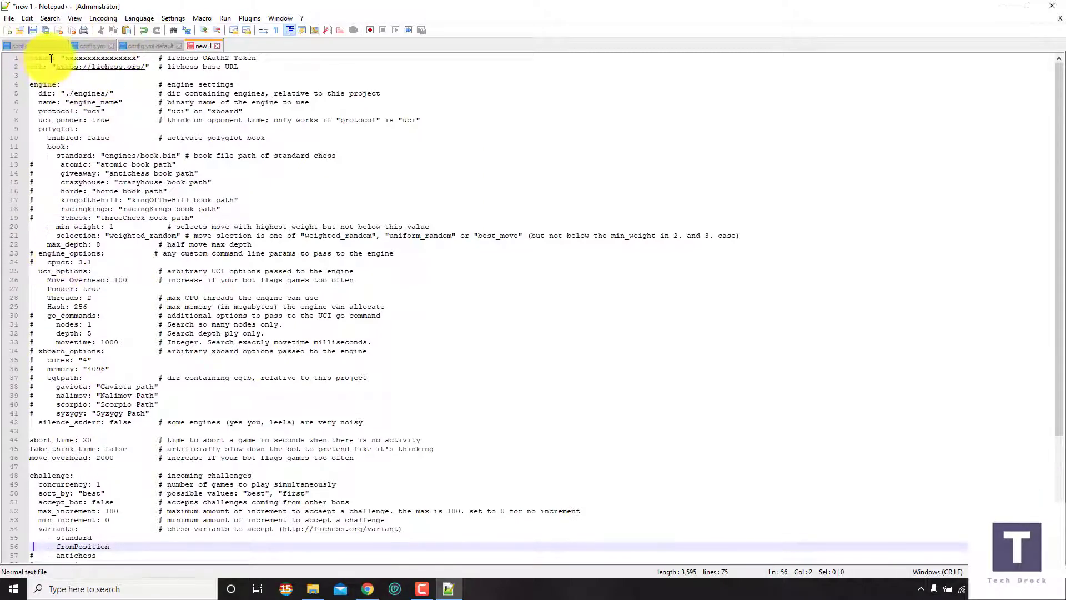
double_click(65, 61)
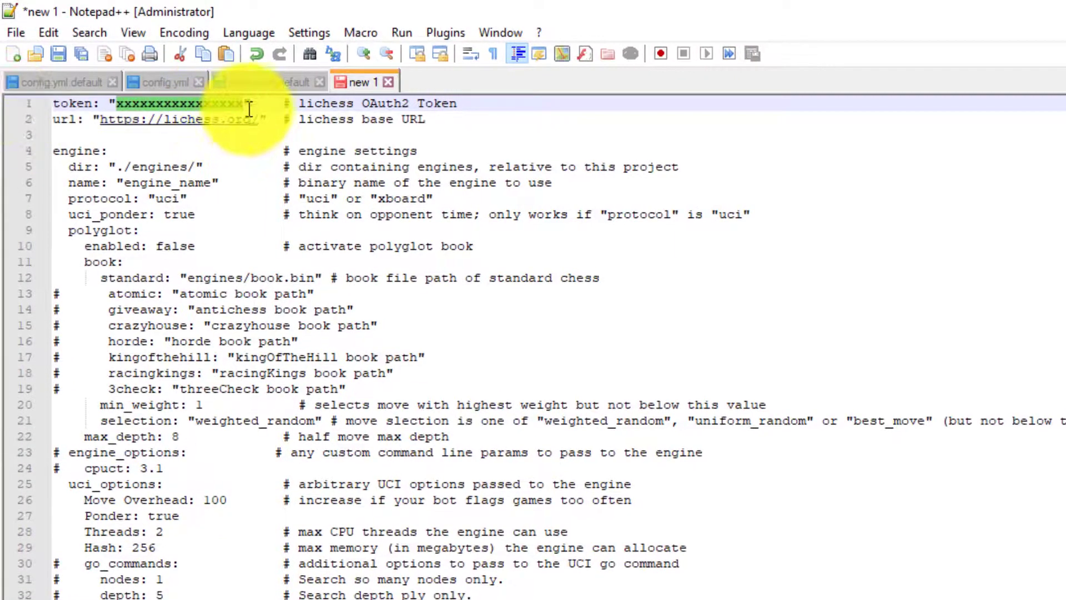
click(252, 104)
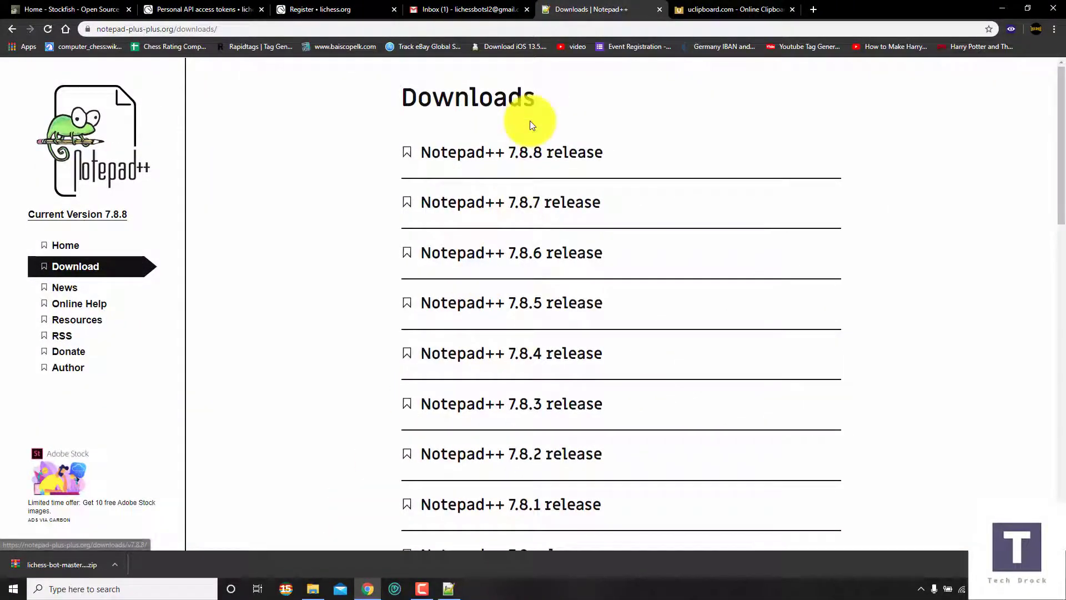
Fill in the Lichess registration form with the new bot account's user name, password and e-mail address.
click(317, 9)
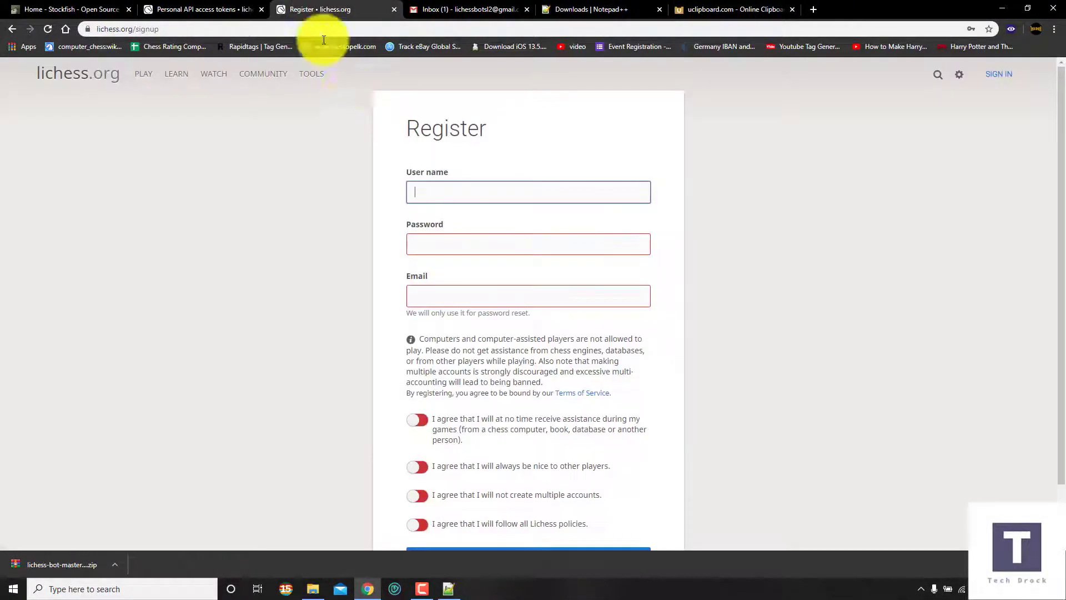
click(510, 196)
text(Ha)
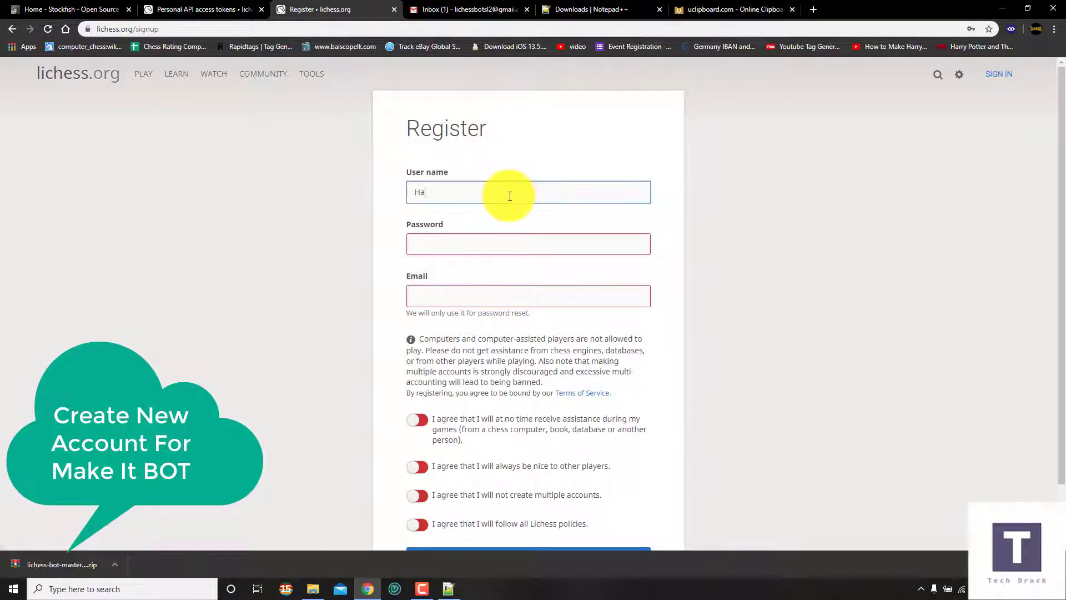
text(rry_Potterz)
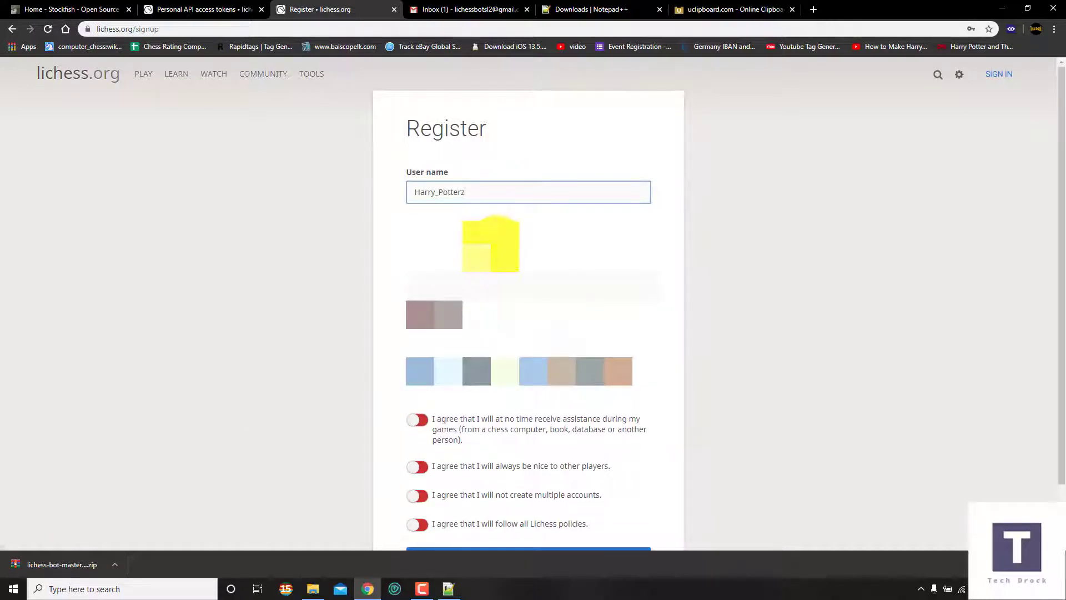
click(490, 245)
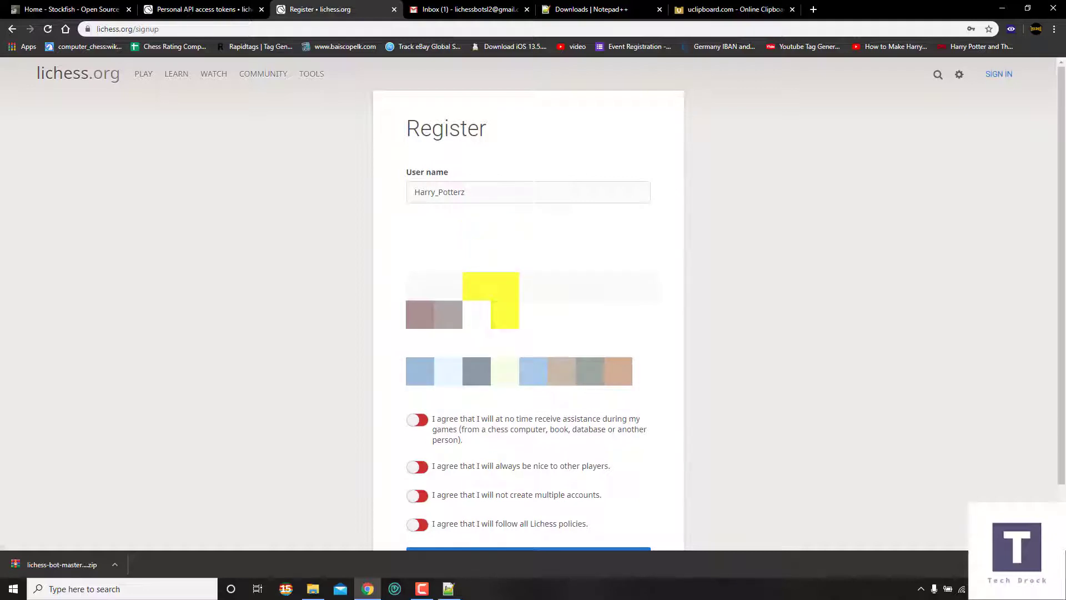
click(448, 397)
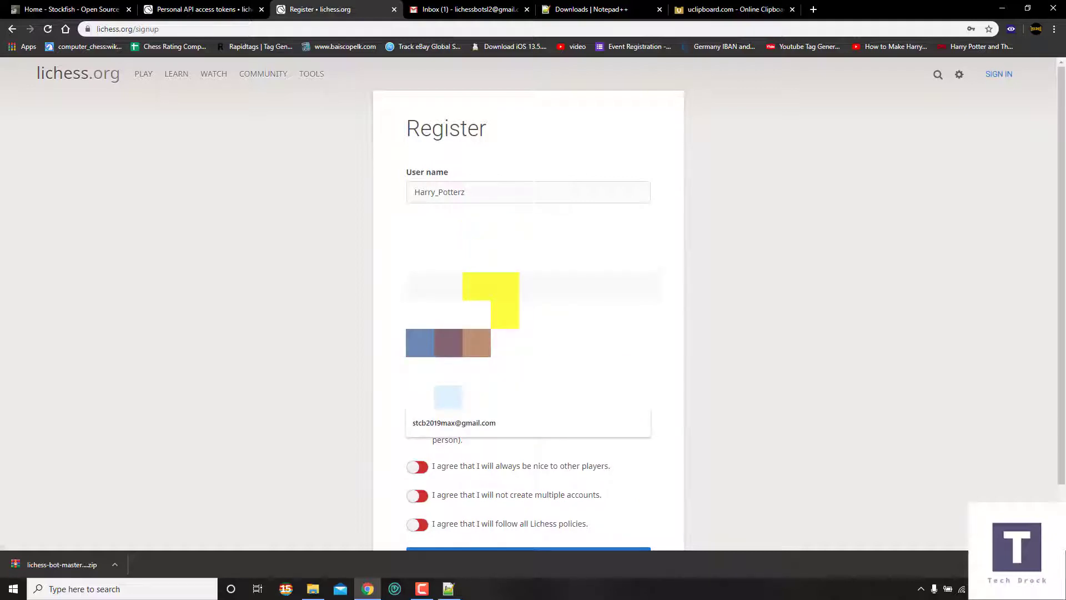
key(Down)
key(Return)
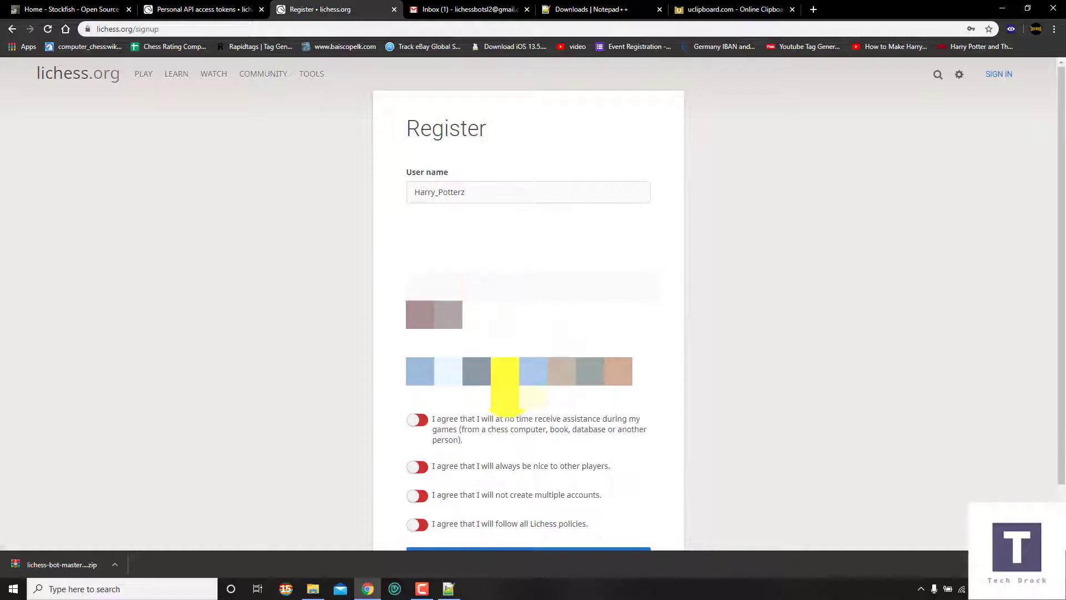
Accept all four Lichess agreements, register the account, and save its login in the browser.
click(417, 420)
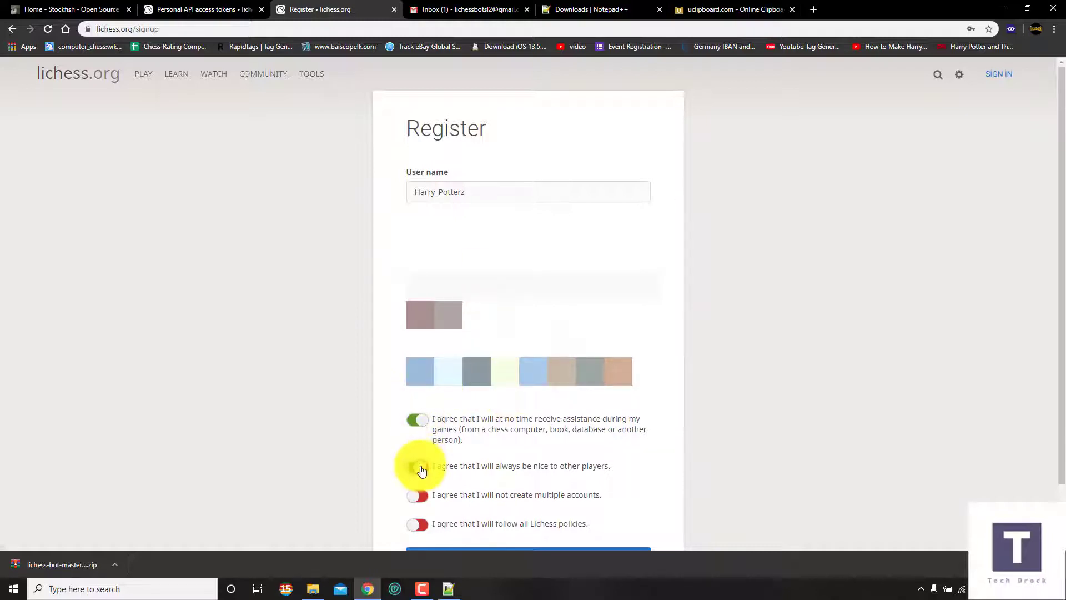
scroll(422, 470, down, 1)
click(420, 459)
click(419, 430)
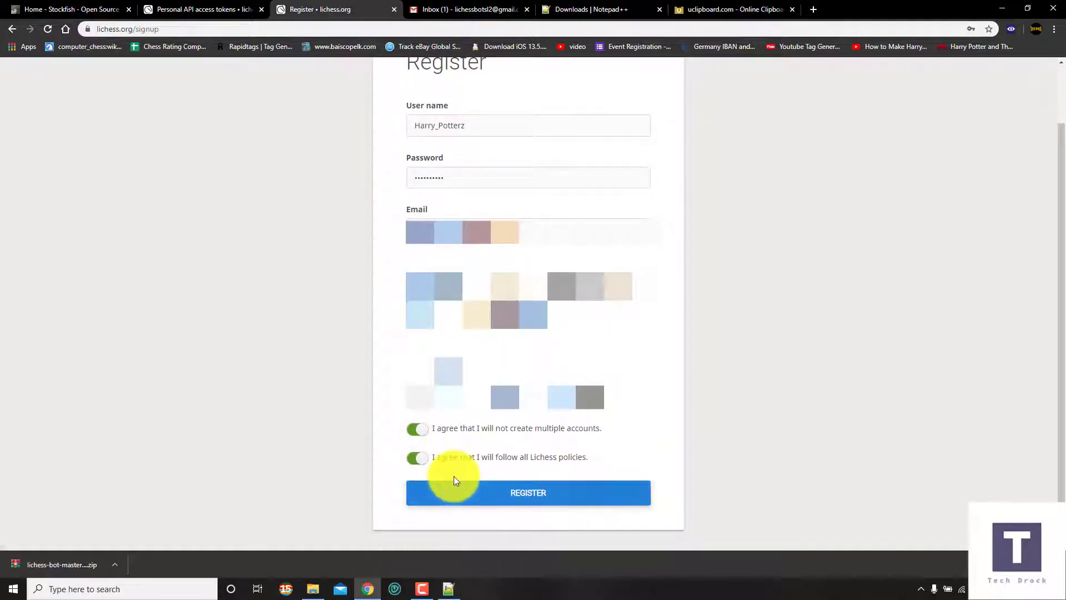
click(454, 479)
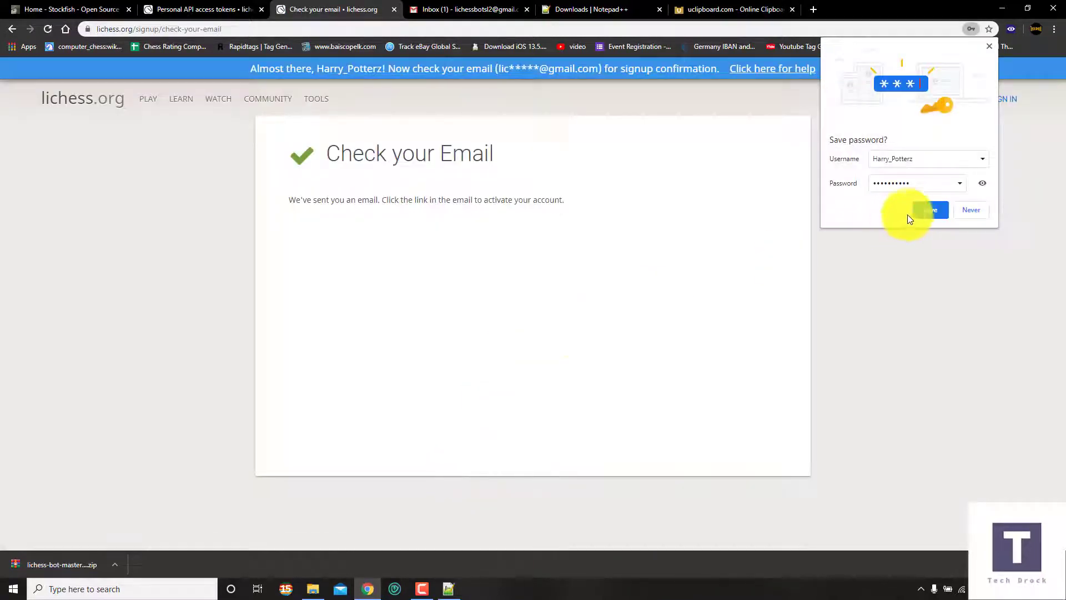
click(922, 209)
Activate the new account through the Lichess confirmation e-mail in Gmail, and close the mail and sign-up confirmation pages.
click(474, 10)
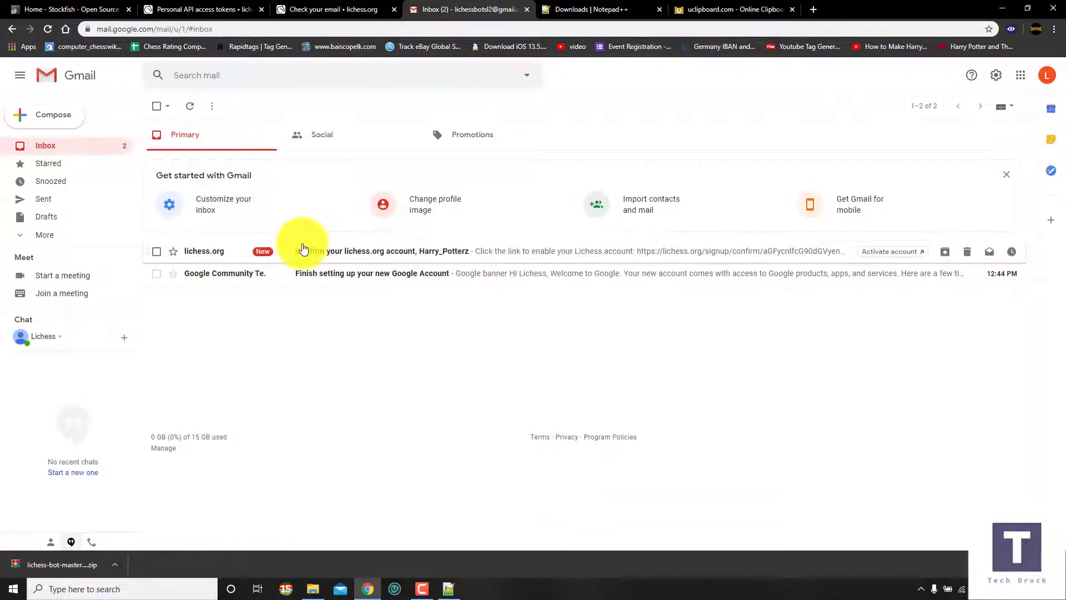
click(302, 245)
click(356, 220)
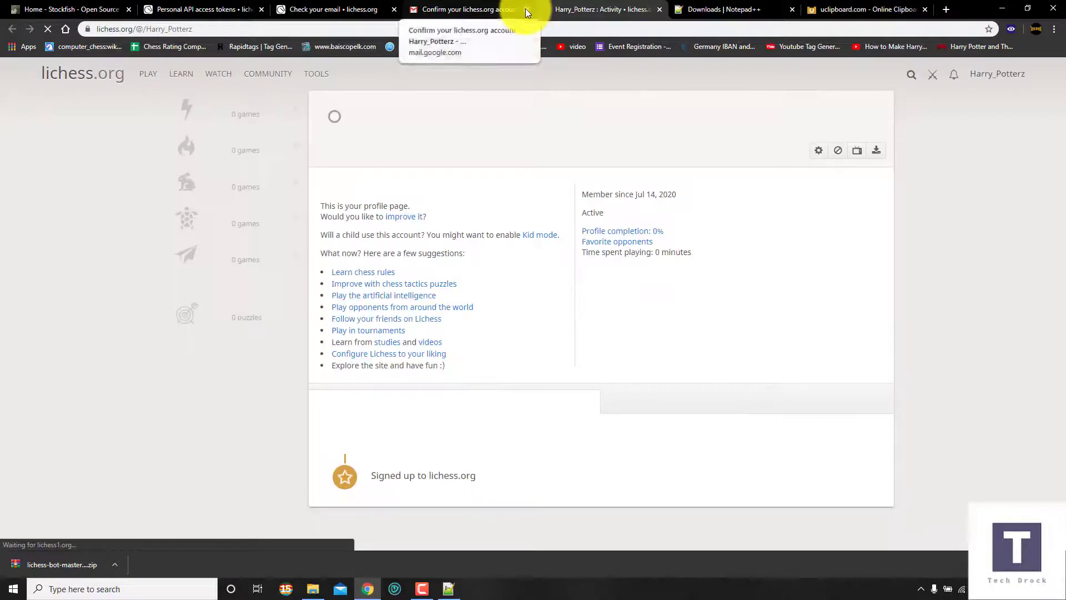
click(527, 9)
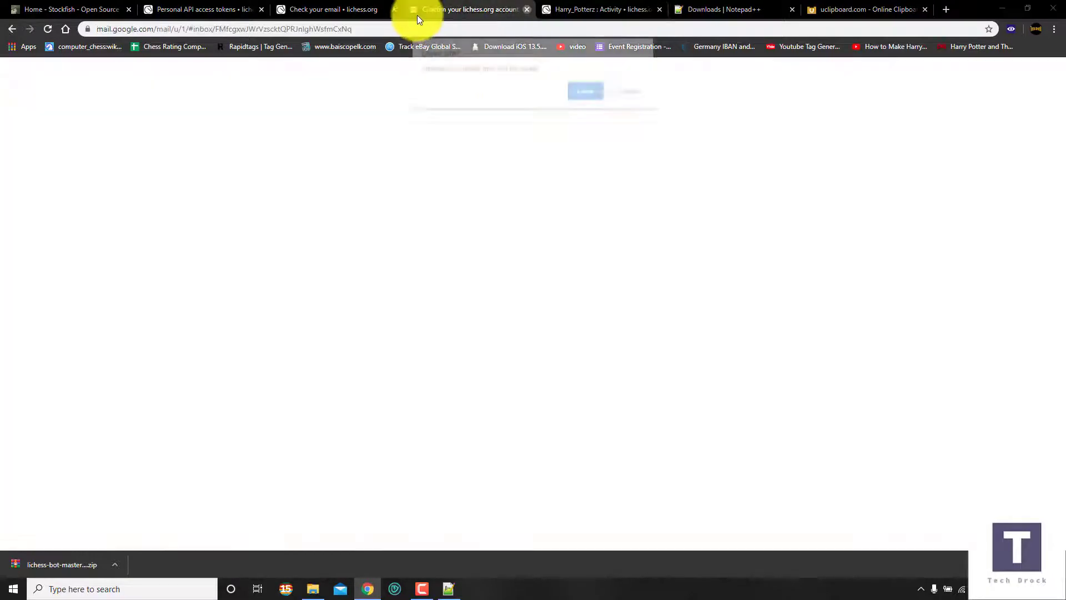
click(578, 92)
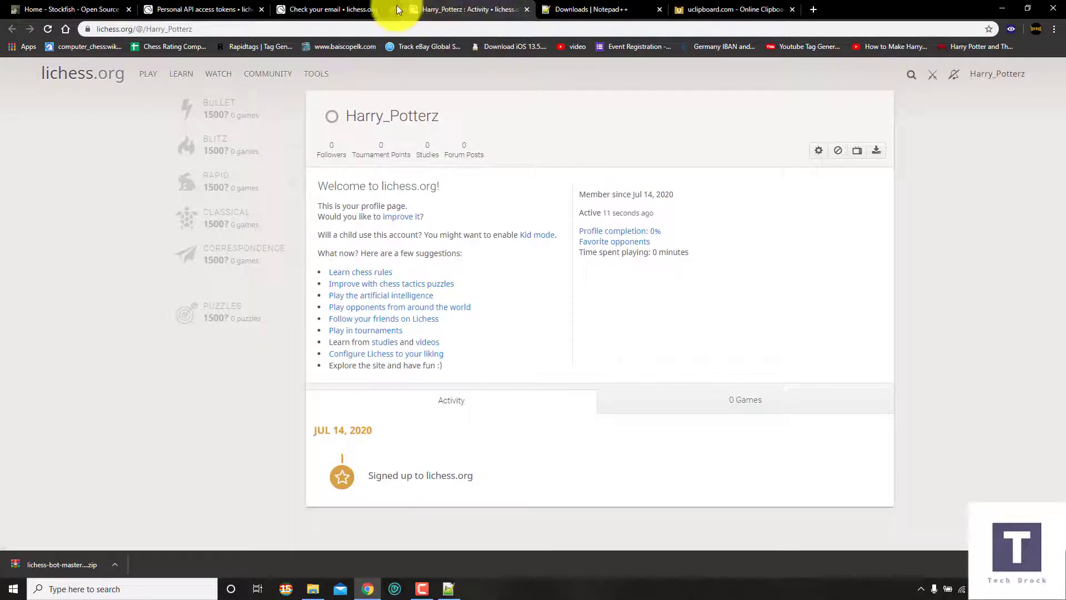
click(395, 10)
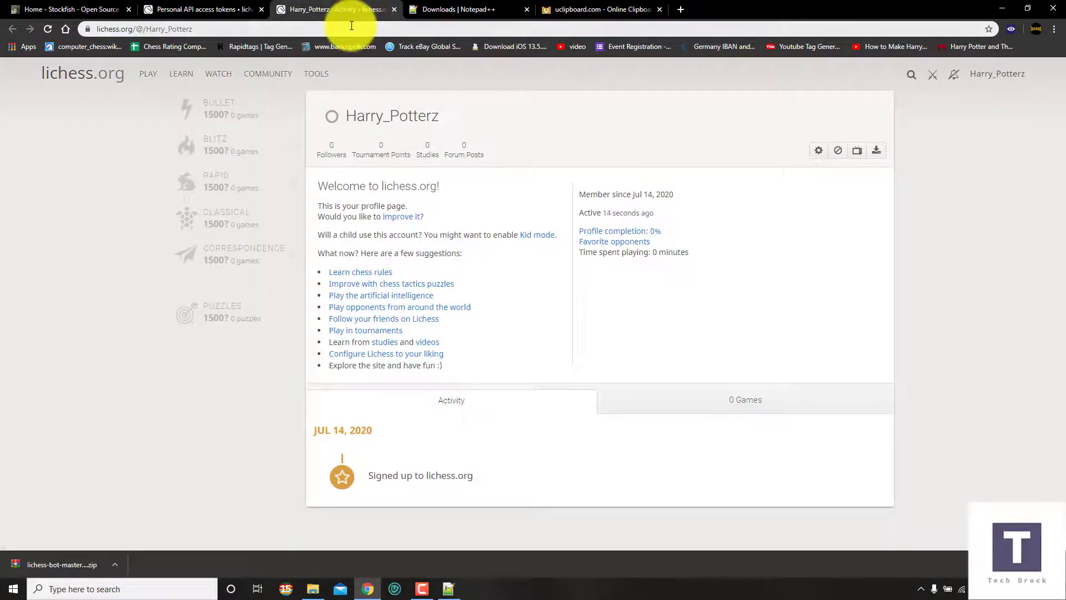
Copy the address lichess.org/account/oauth/token from the old token page, close that page, and load the address in the new account's profile tab.
click(243, 5)
click(216, 29)
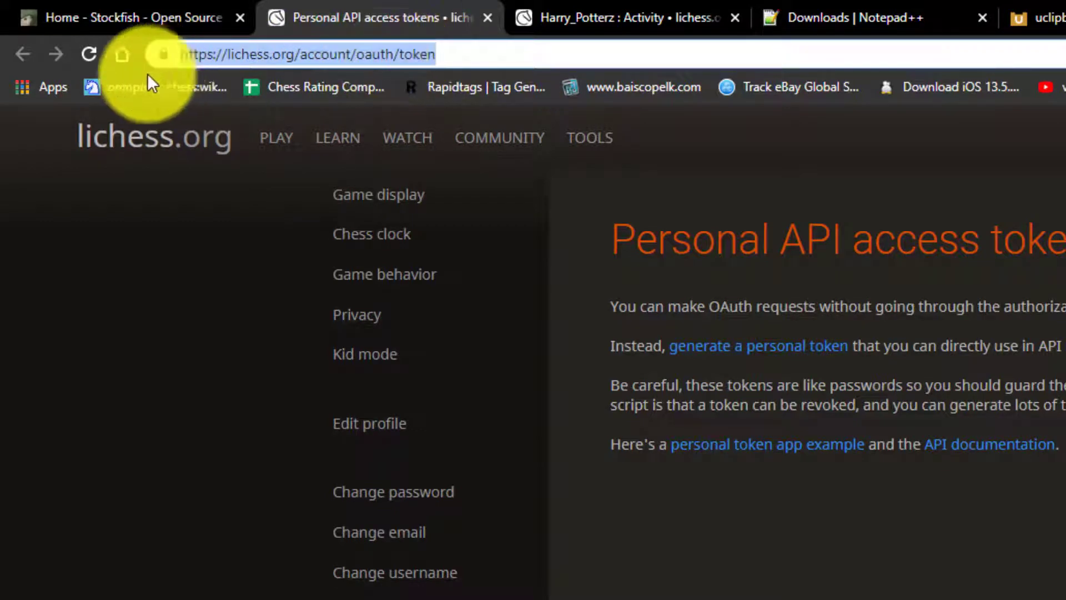
right_click(297, 50)
click(265, 57)
right_click(265, 57)
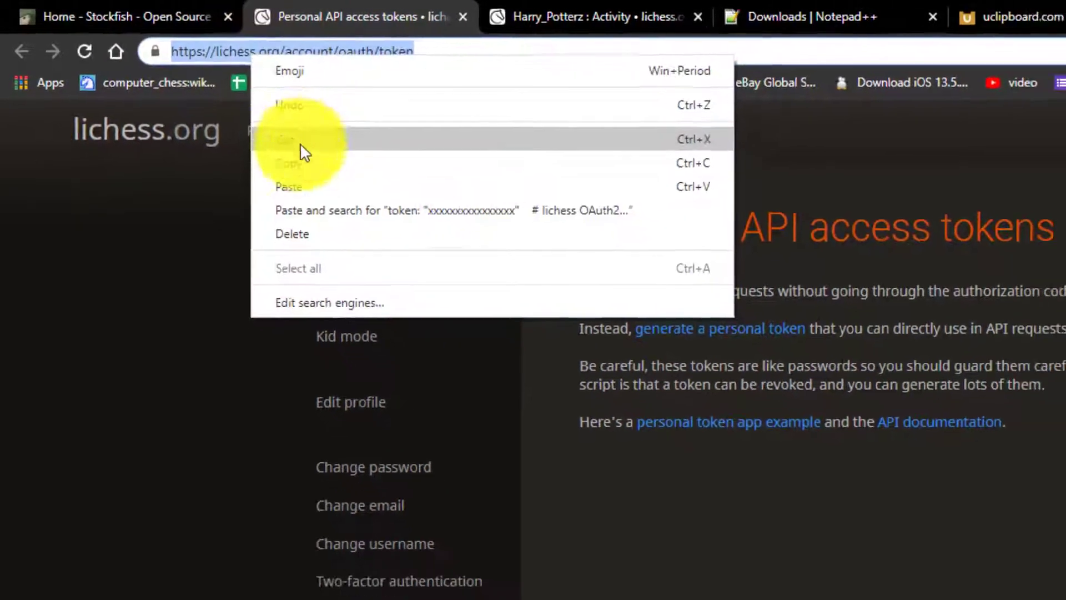
click(300, 162)
click(488, 18)
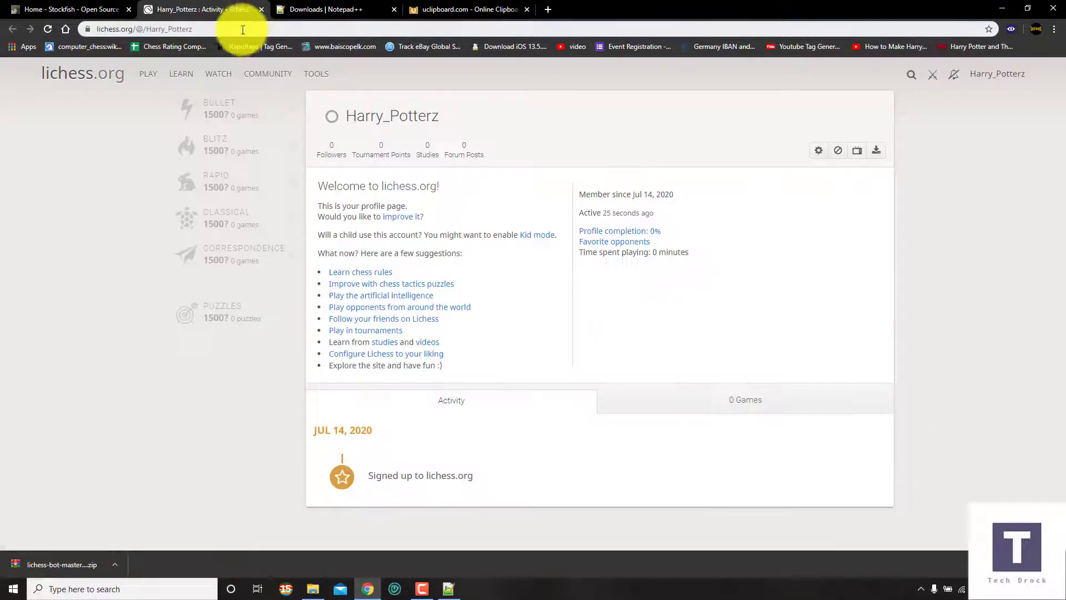
click(243, 29)
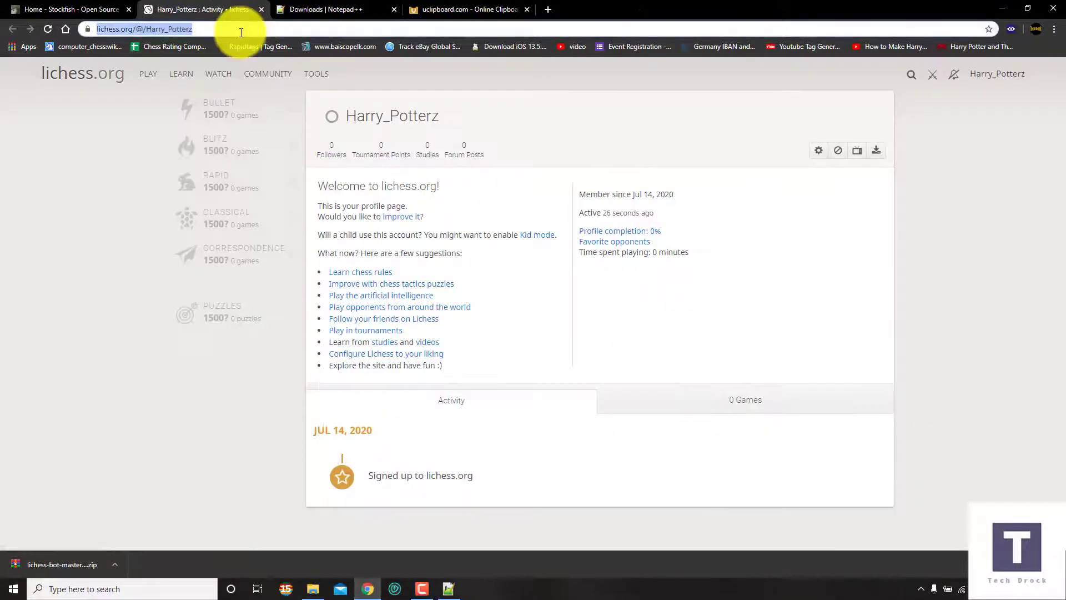
key(ctrl+v)
key(Return)
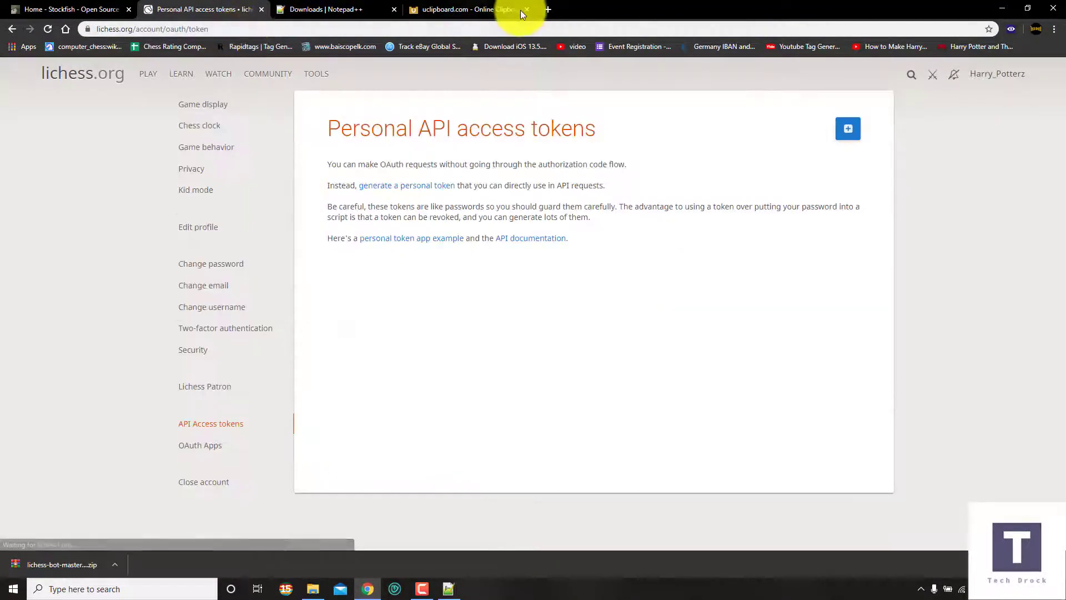
Start a new personal API access token with the description "bot token 2".
click(849, 135)
click(375, 221)
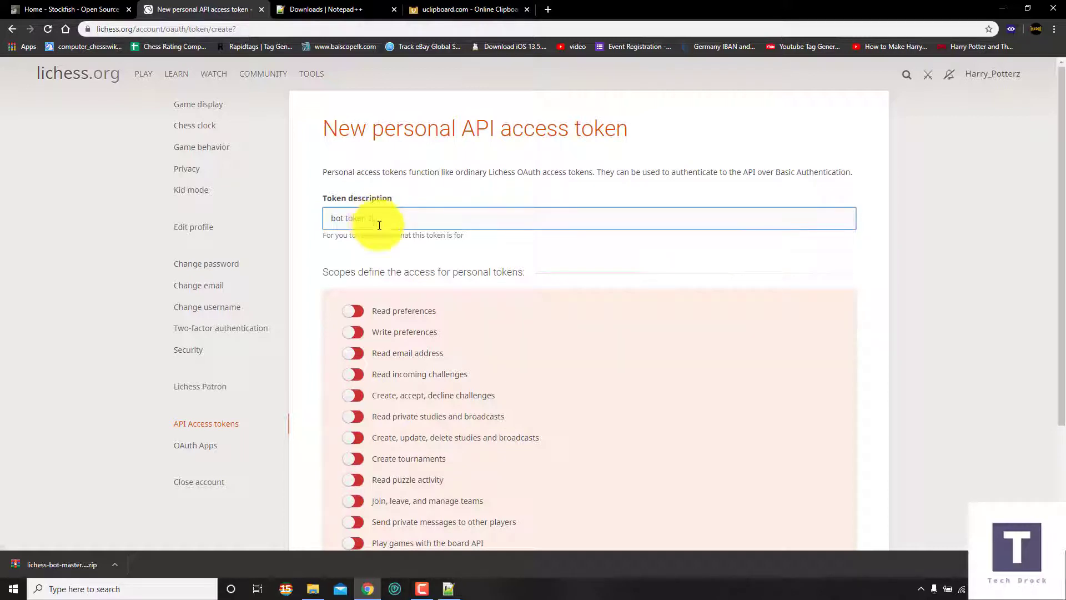
text(bot token 2)
Enable every scope except Read email address for the token, including playing games with the bot API, and submit it.
click(353, 311)
click(353, 332)
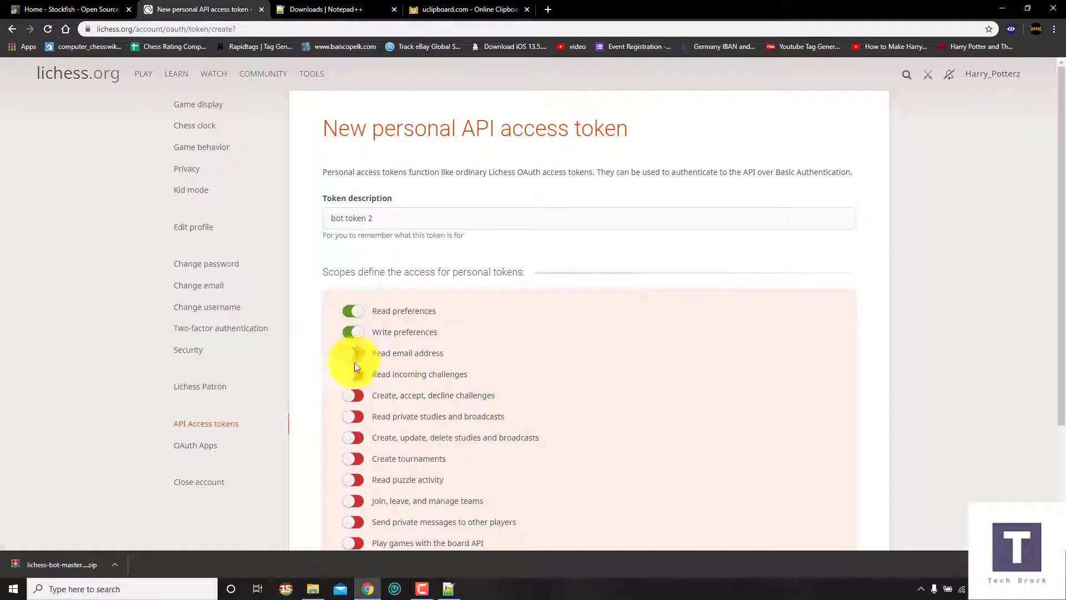
click(353, 417)
click(353, 436)
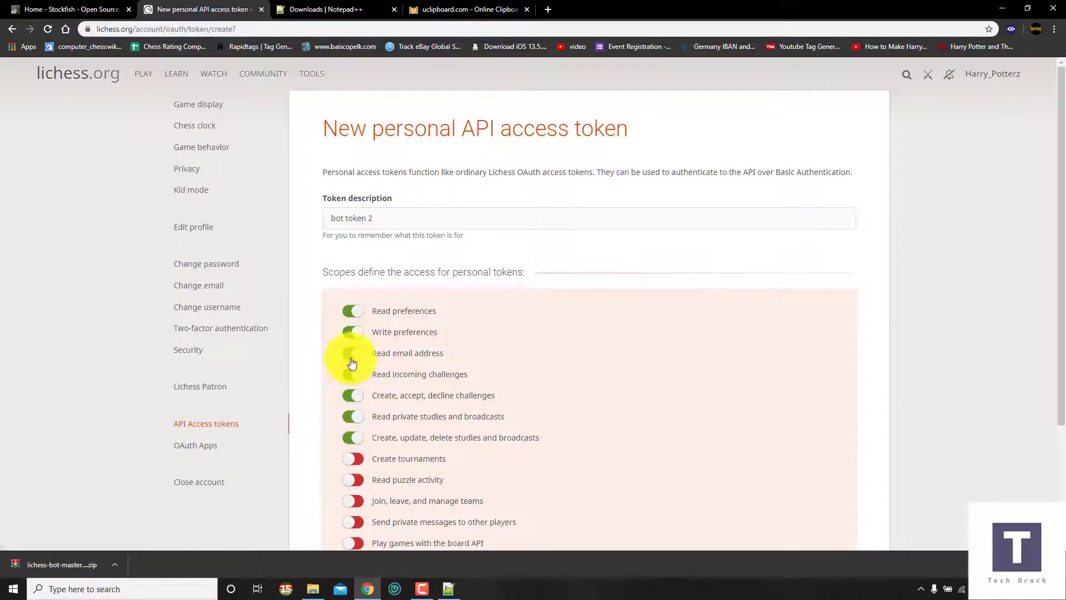
scroll(352, 389, down, 3)
click(353, 300)
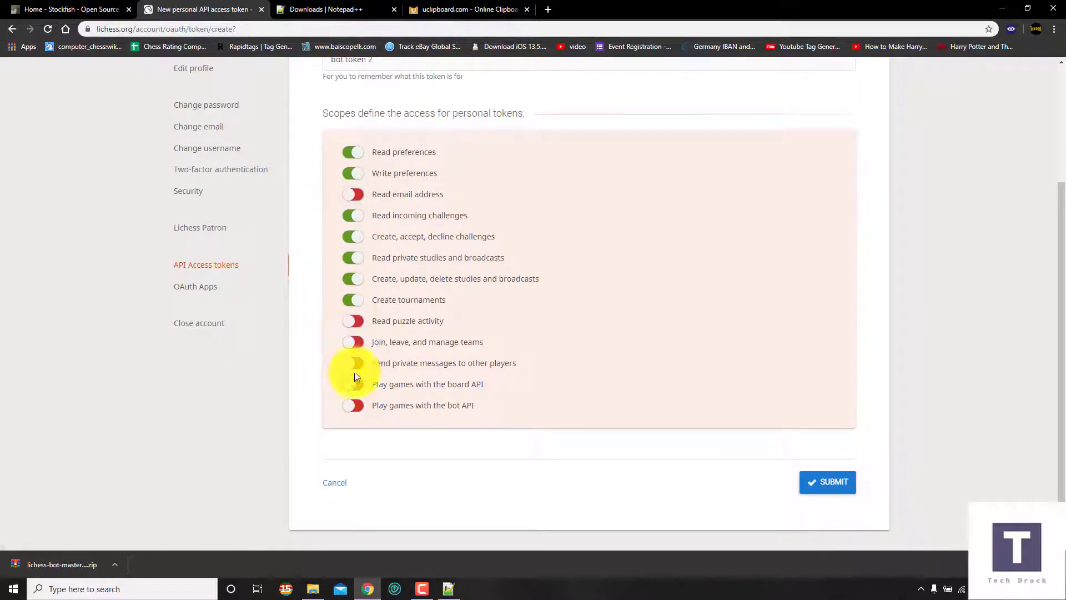
click(353, 321)
click(353, 342)
click(353, 363)
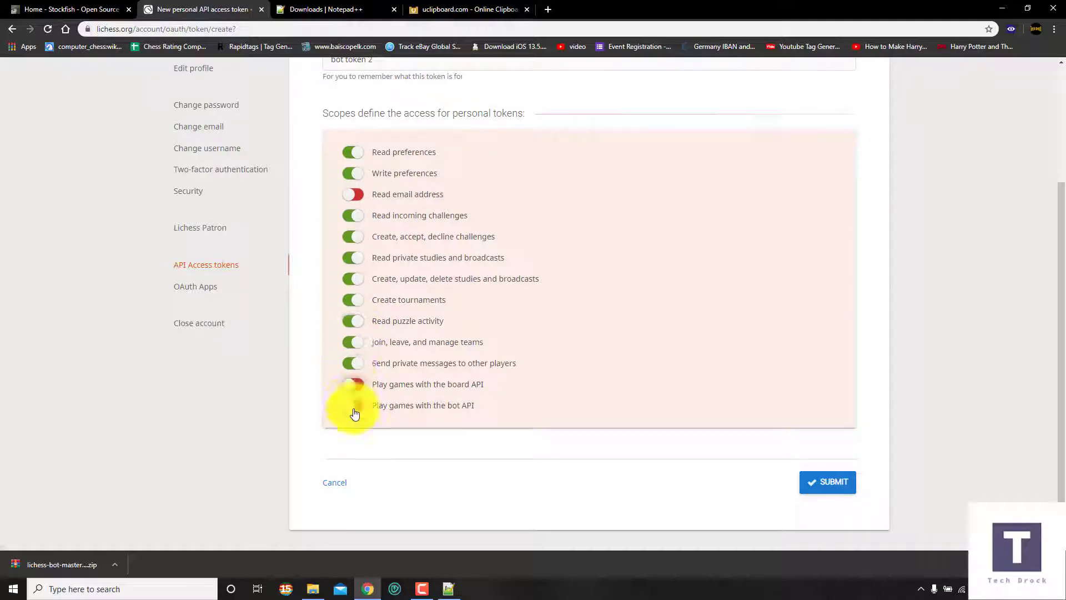
click(829, 483)
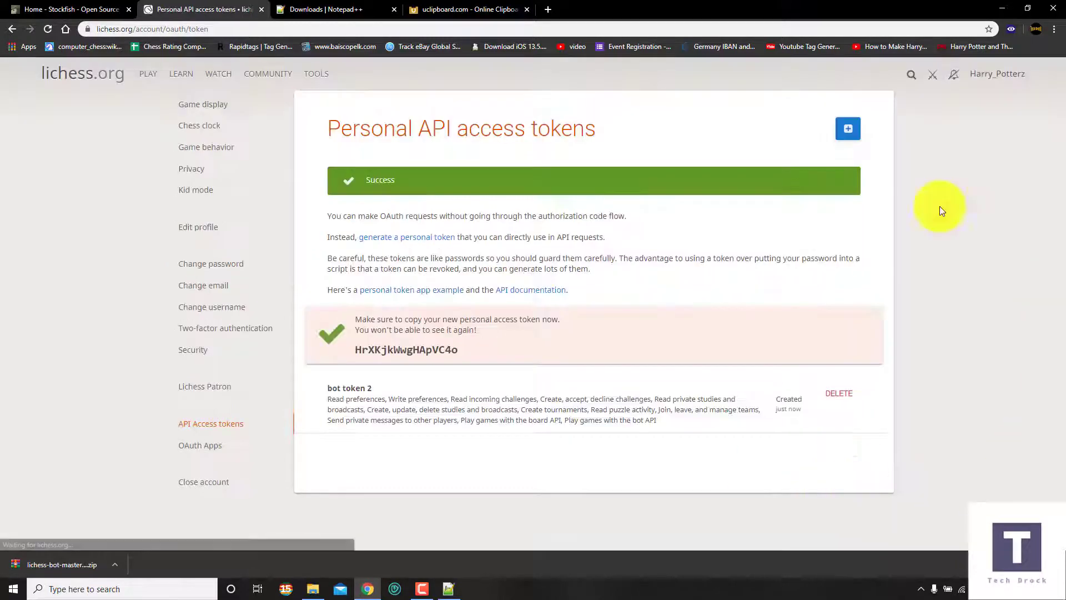
Copy the generated access token and paste it over the placeholder token on line 1 of the Notepad++ config document.
drag(460, 351, 352, 348)
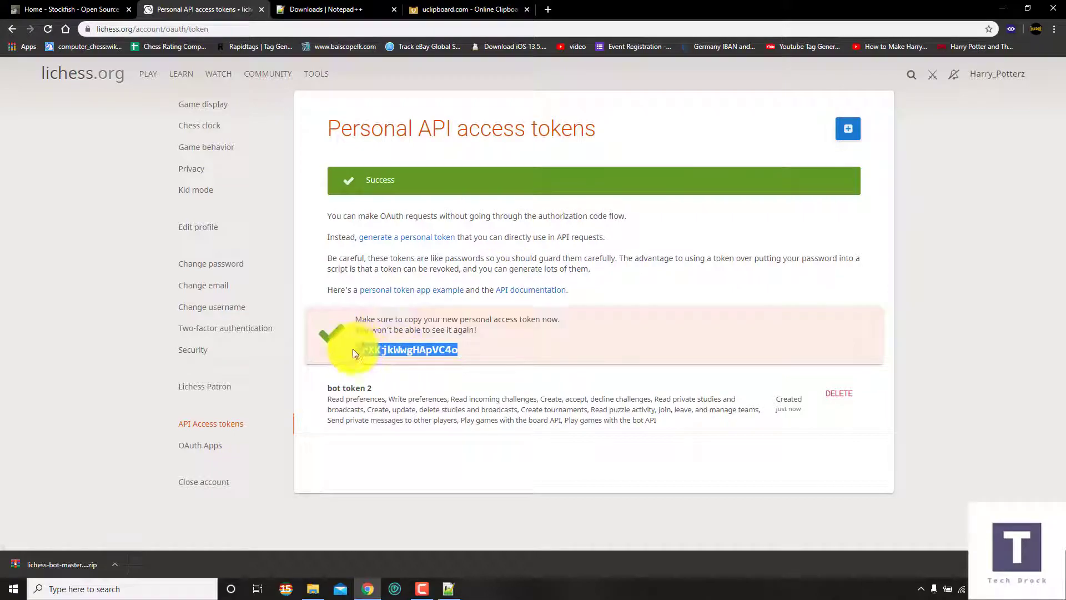
right_click(353, 346)
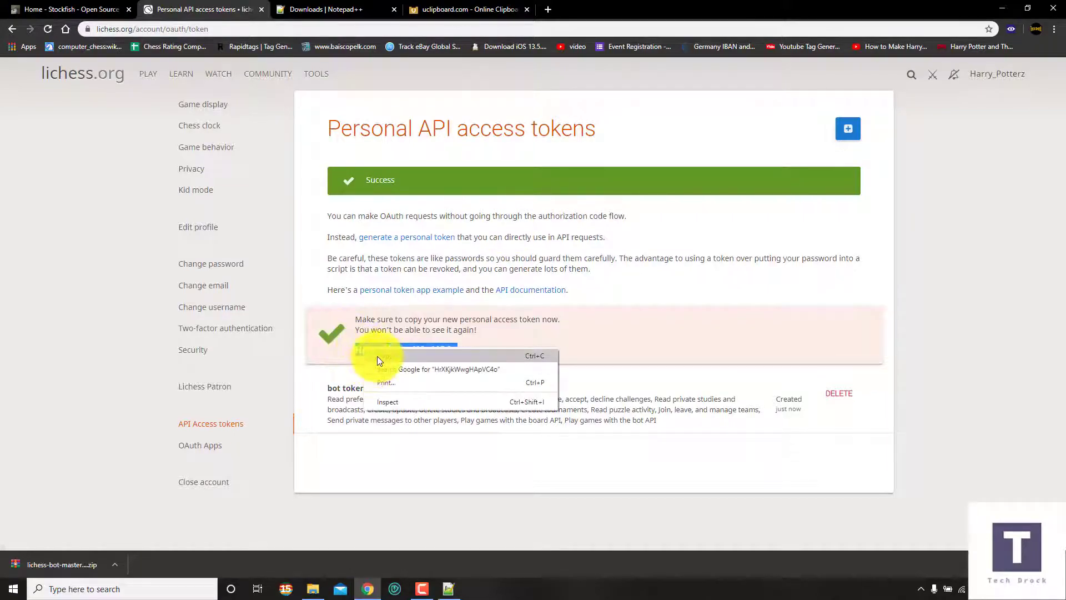
click(380, 353)
click(449, 588)
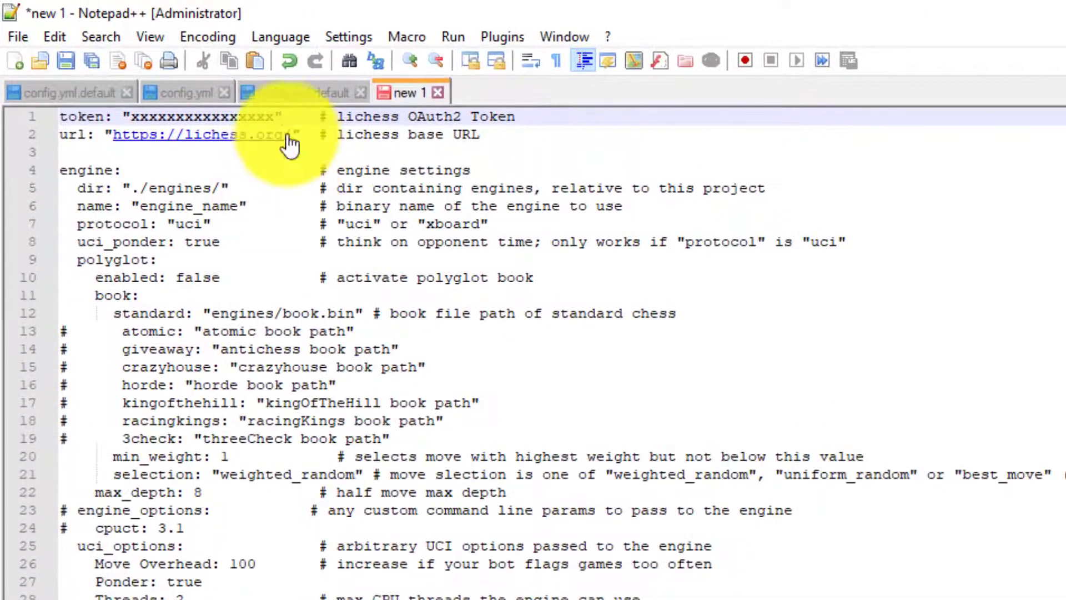
drag(274, 118, 132, 117)
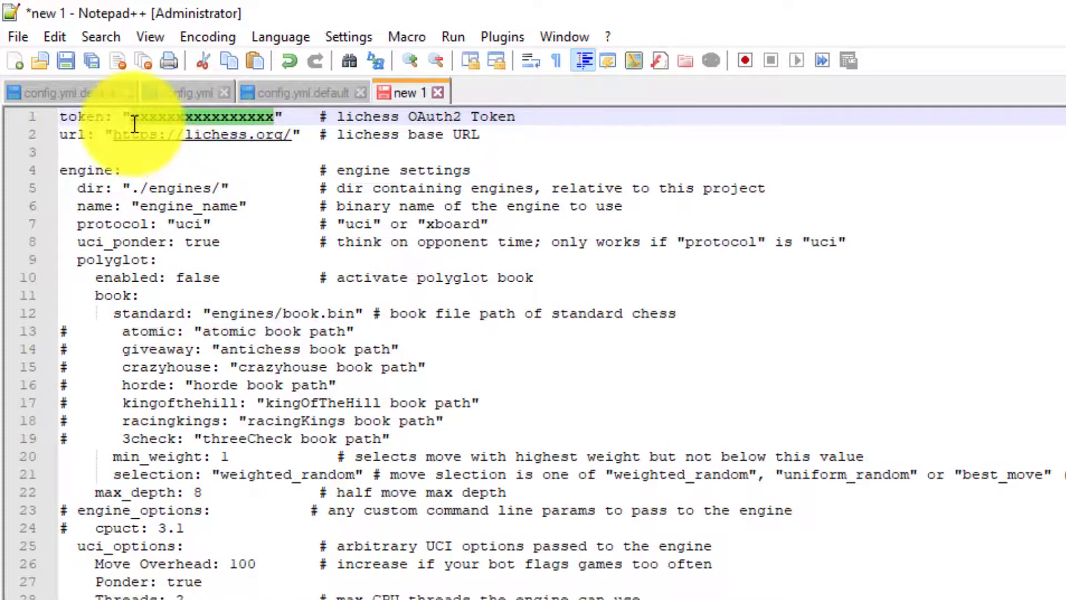
key(ctrl+v)
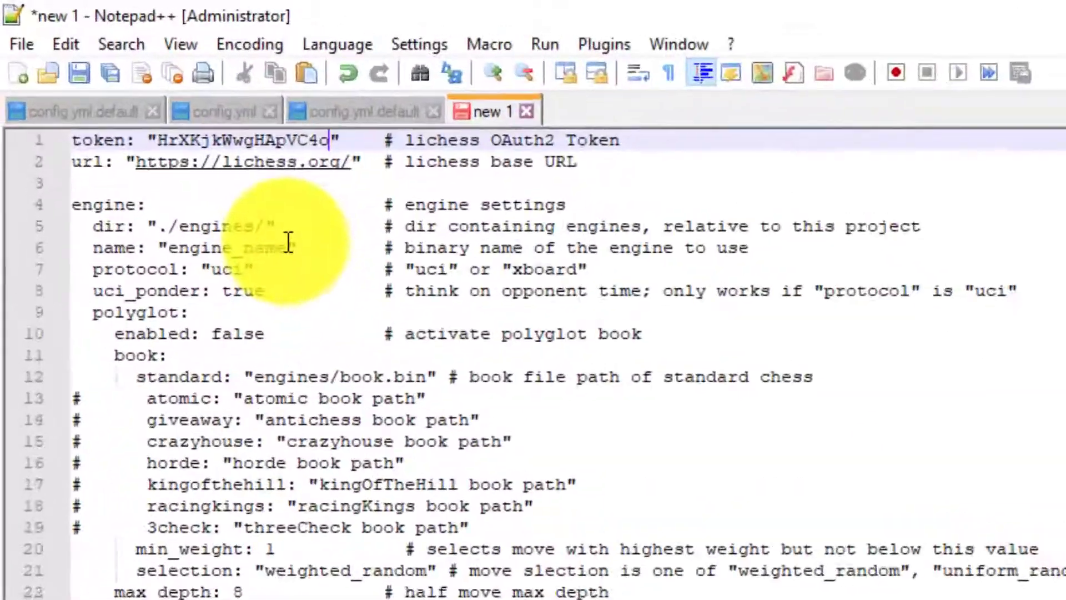
Replace the engine_name placeholder on line 6 with stockfish.exe.
drag(108, 102, 83, 107)
double_click(233, 279)
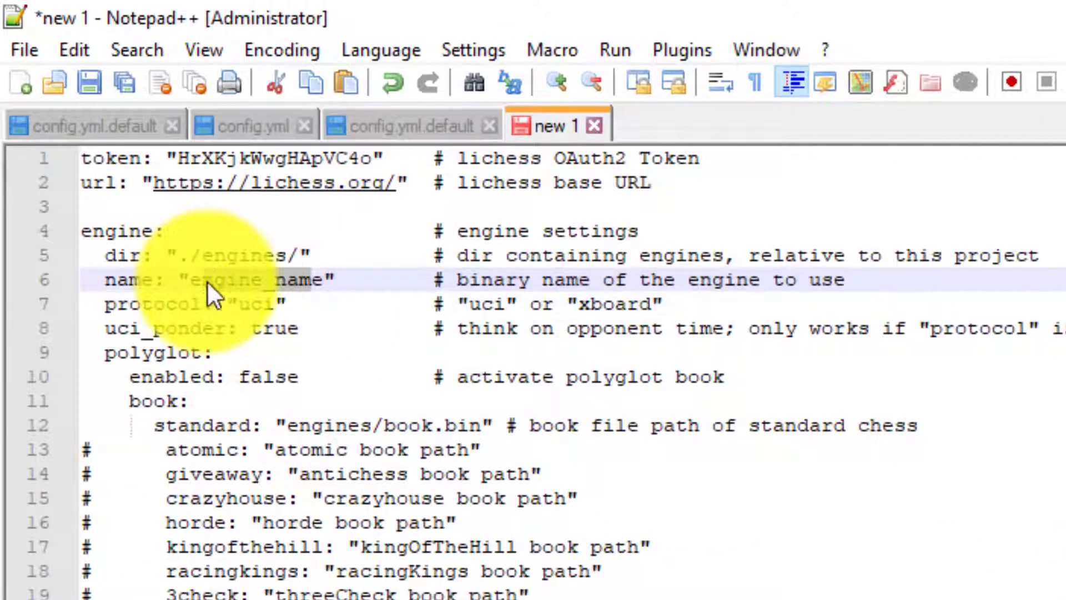
text(ee)
key(BackSpace)
key(BackSpace)
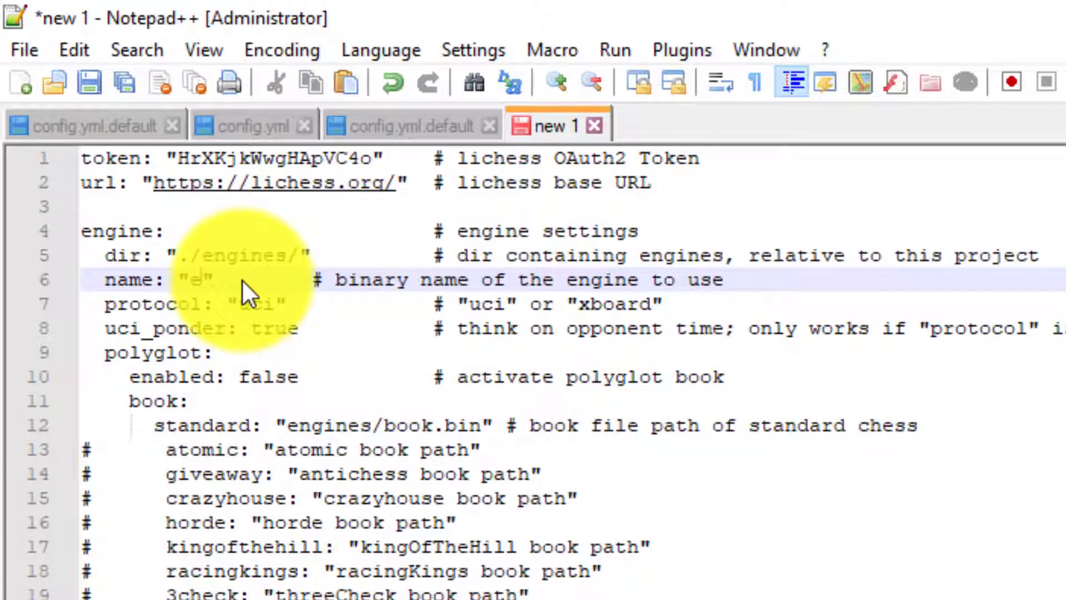
text(sto)
text(ckfish.e)
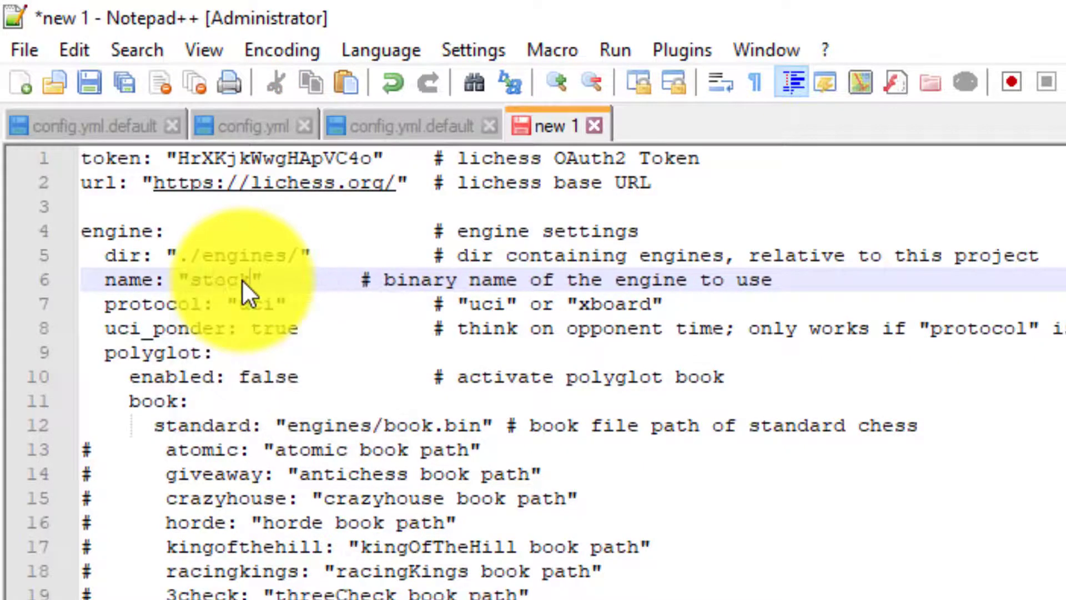
text(xe)
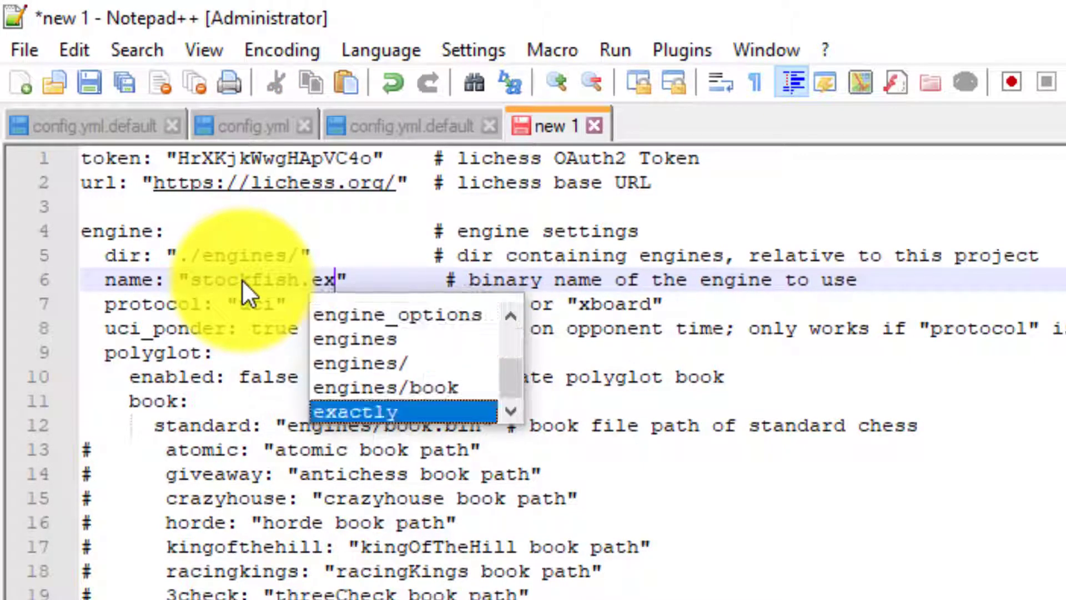
ctrl+scroll(201, 232, down, 3)
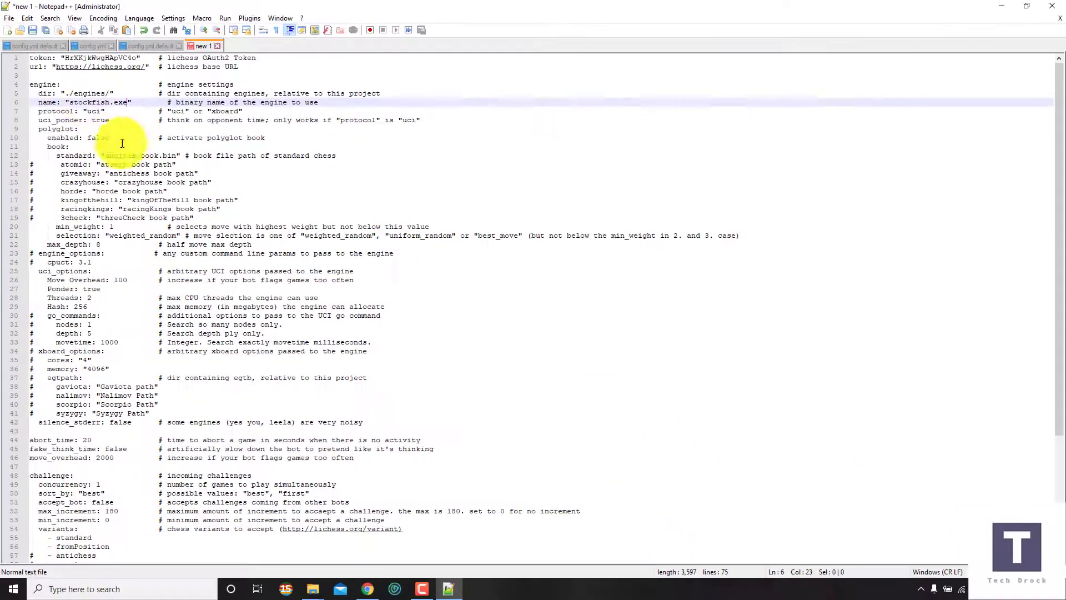
Comment out the Hash setting on line 29 of the config document with a leading #.
click(45, 308)
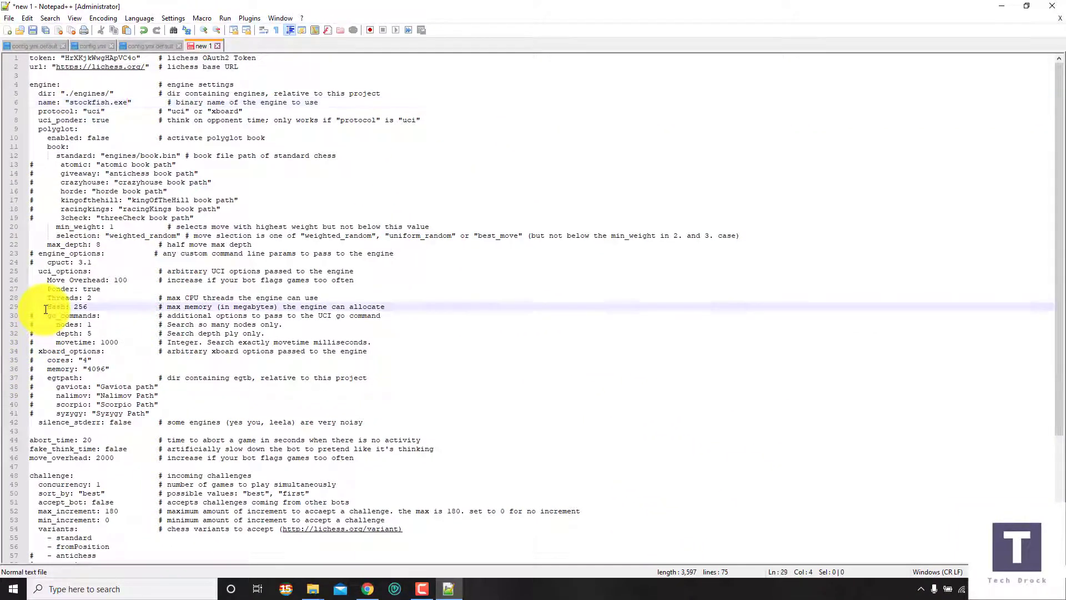
drag(51, 309, 158, 307)
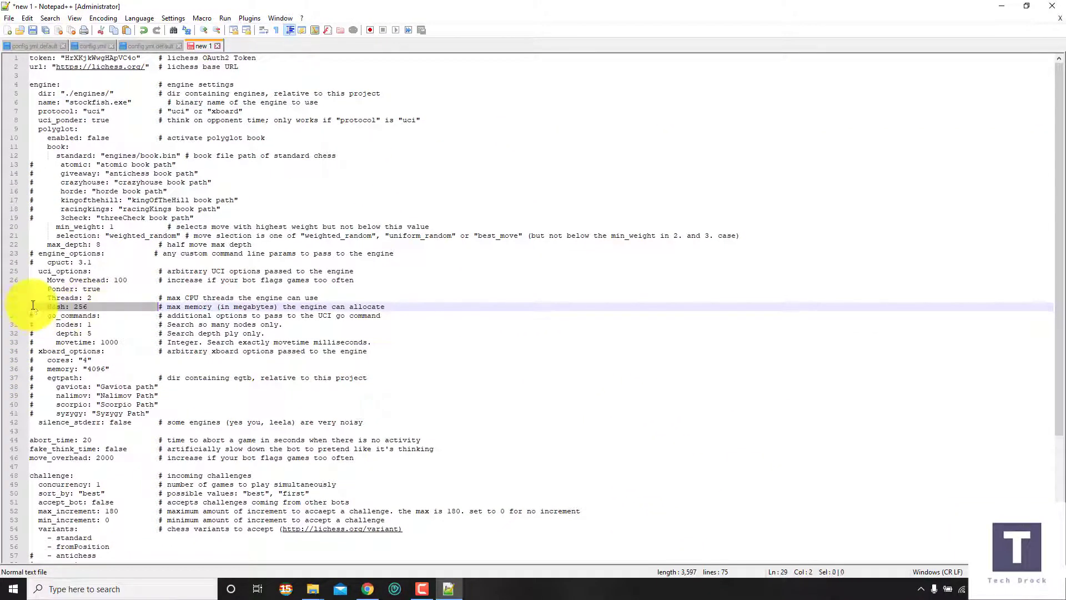
click(33, 305)
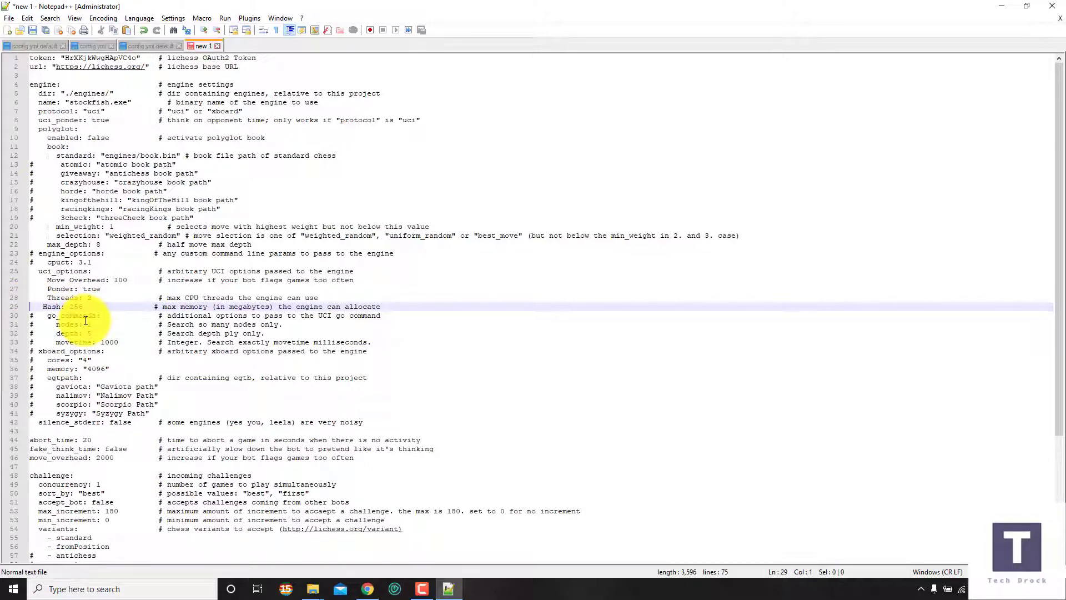
scroll(91, 310, down, 6)
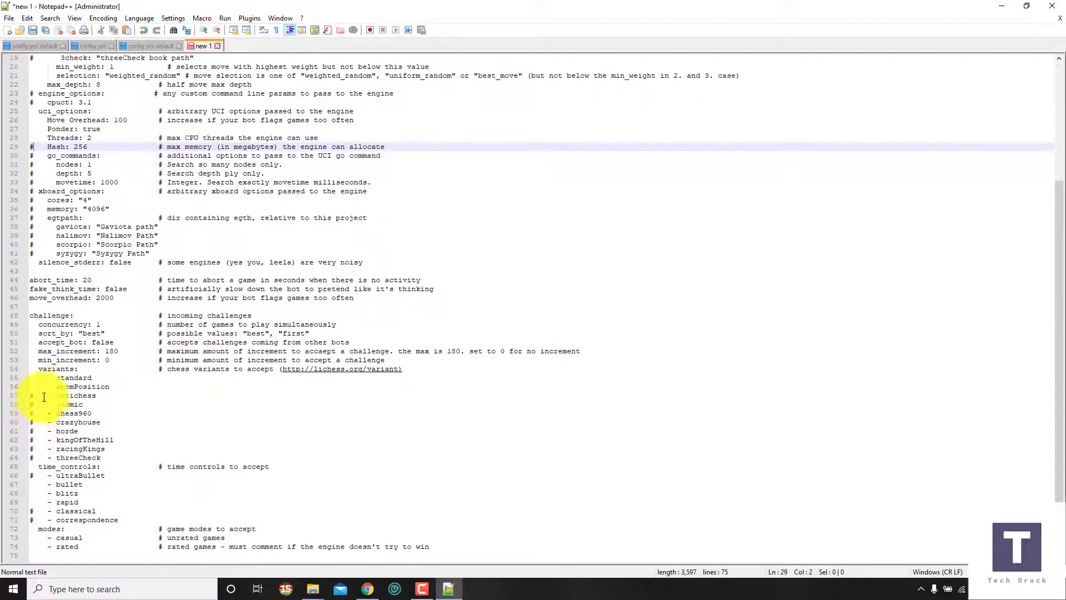
scroll(220, 332, up, 6)
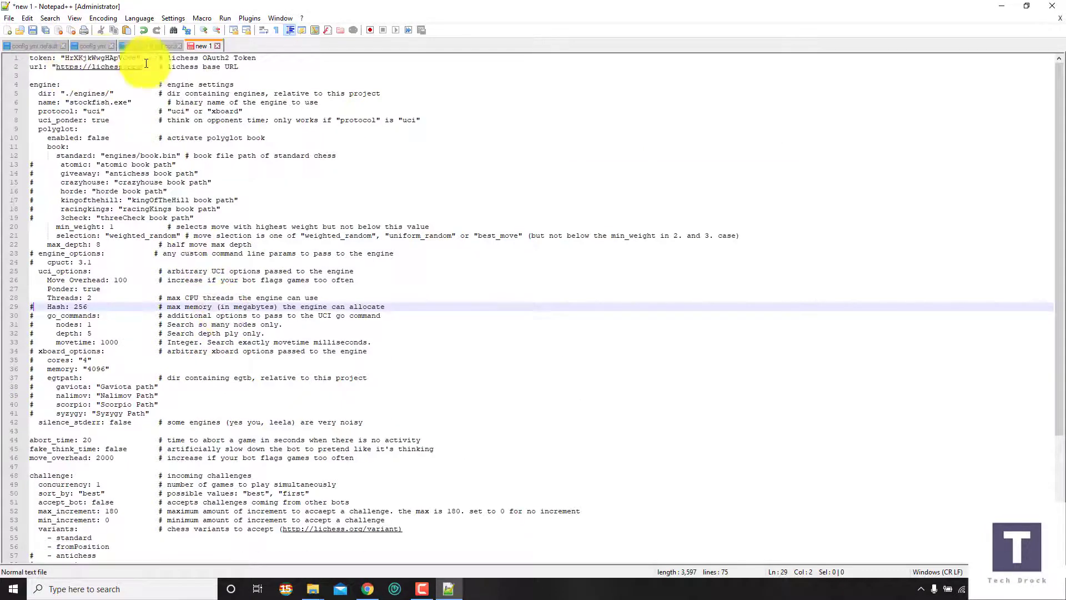
Save the document as config.yml in the lichess-bot-master folder and close Notepad++.
click(14, 19)
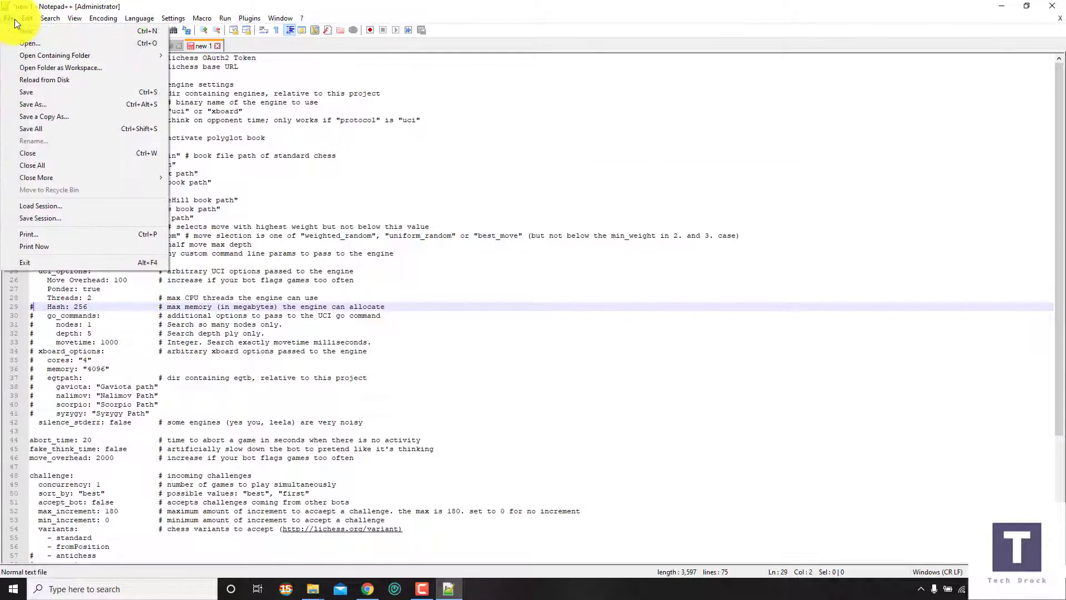
click(45, 104)
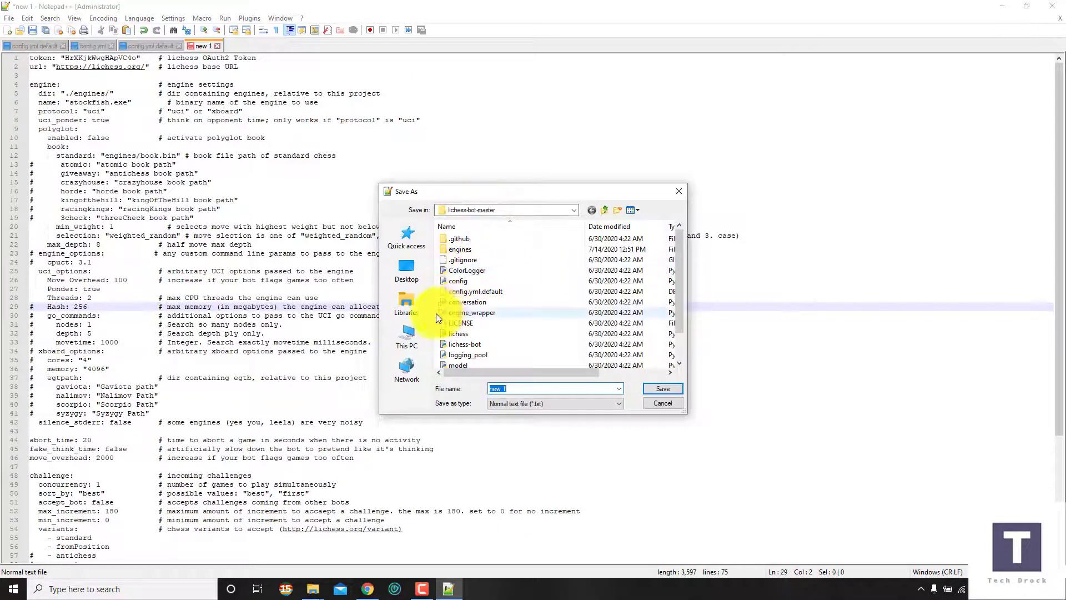
scroll(472, 307, down, 1)
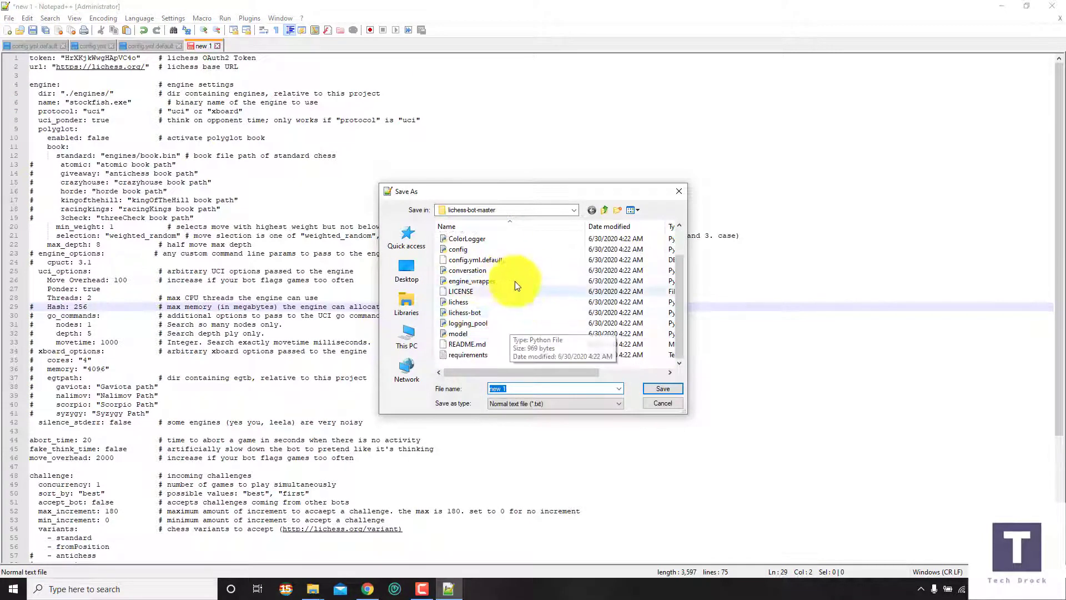
click(499, 259)
click(555, 388)
key(BackSpace)
key(BackSpace)
key(BackSpace)
key(BackSpace)
key(BackSpace)
key(BackSpace)
key(BackSpace)
key(BackSpace)
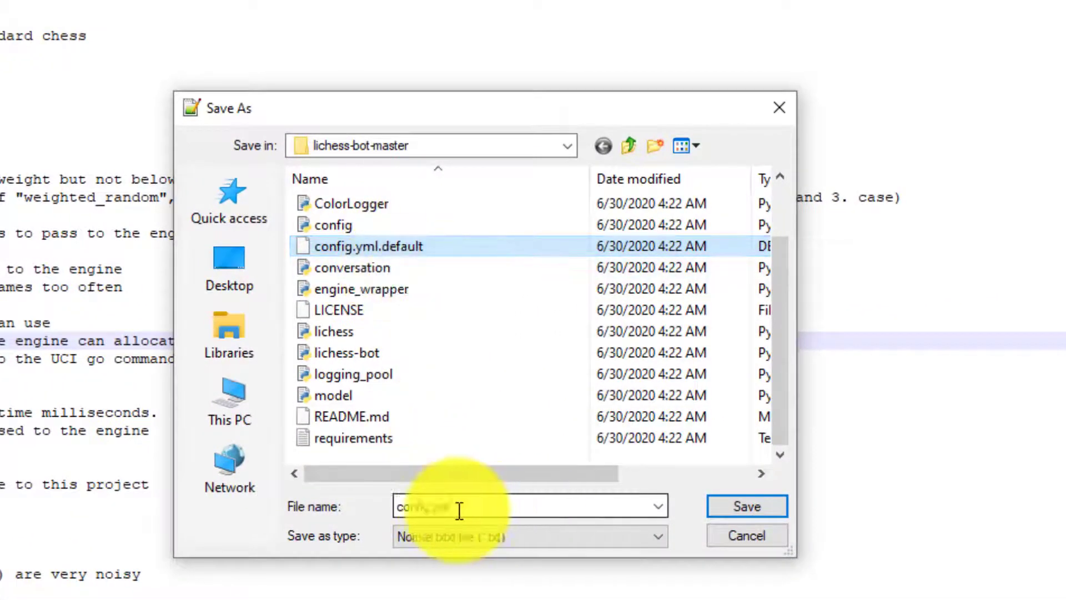
click(724, 507)
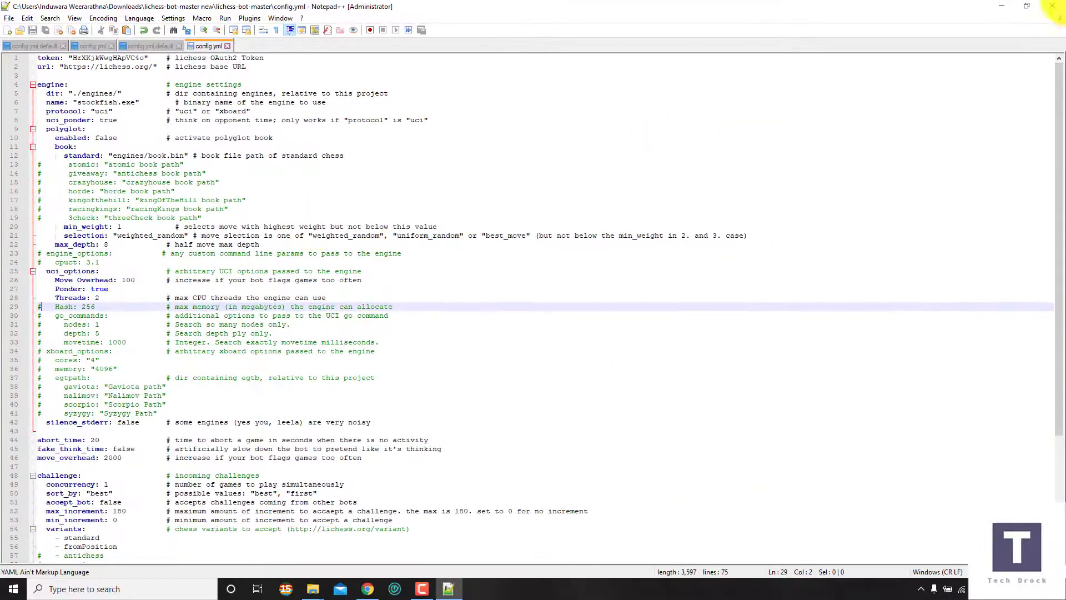
click(1053, 6)
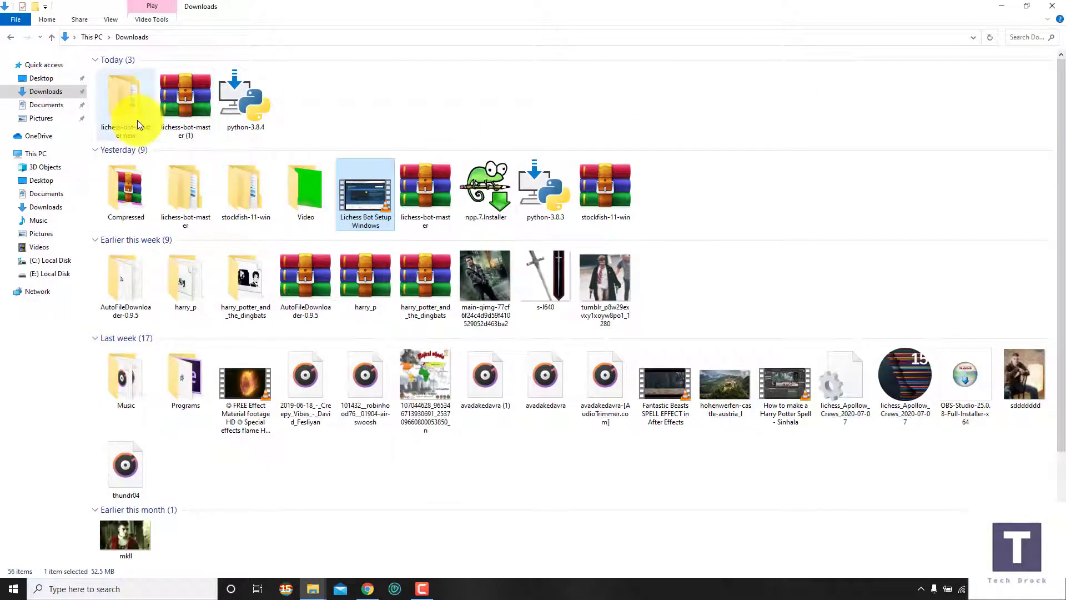
In File Explorer, open lichess-bot-master inside the lichess-bot-master new folder in Downloads and check for the saved config.yml.
double_click(138, 120)
double_click(161, 75)
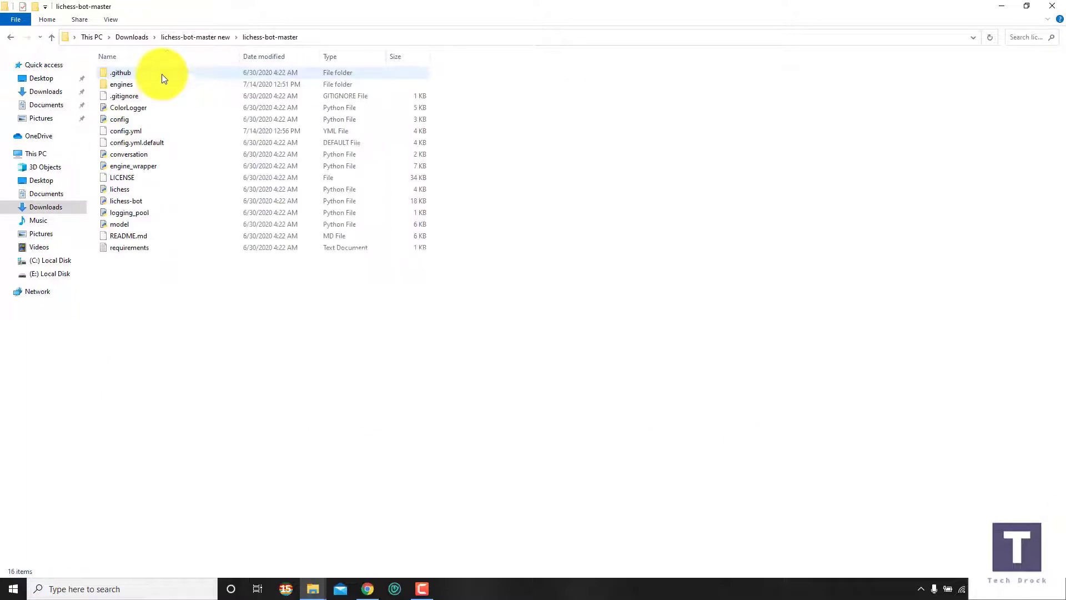
click(159, 124)
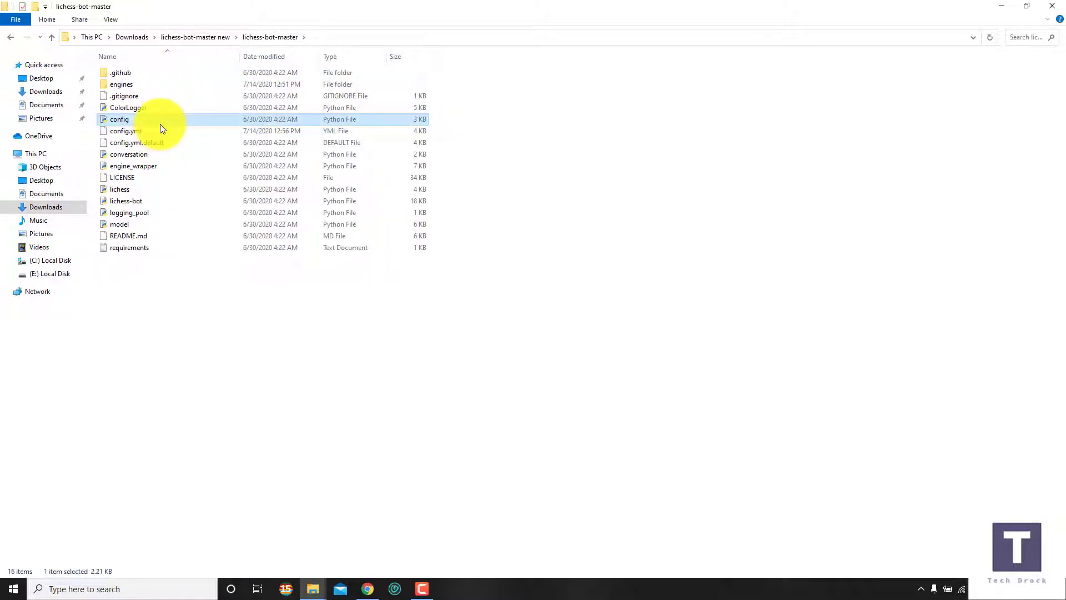
click(322, 330)
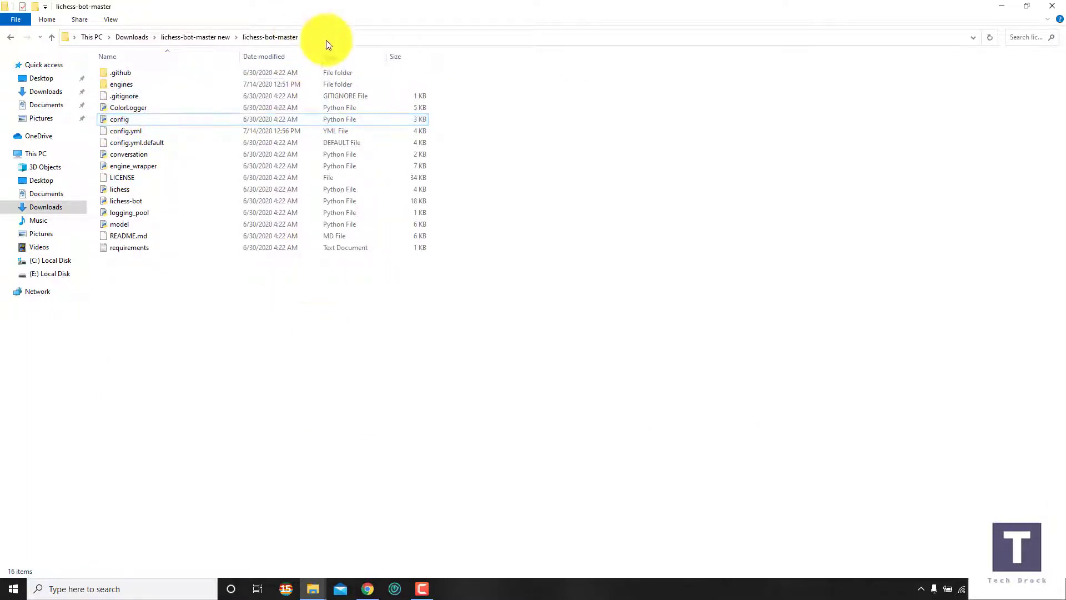
Search Windows for cmd and run Command Prompt as administrator.
click(142, 588)
text(cmd)
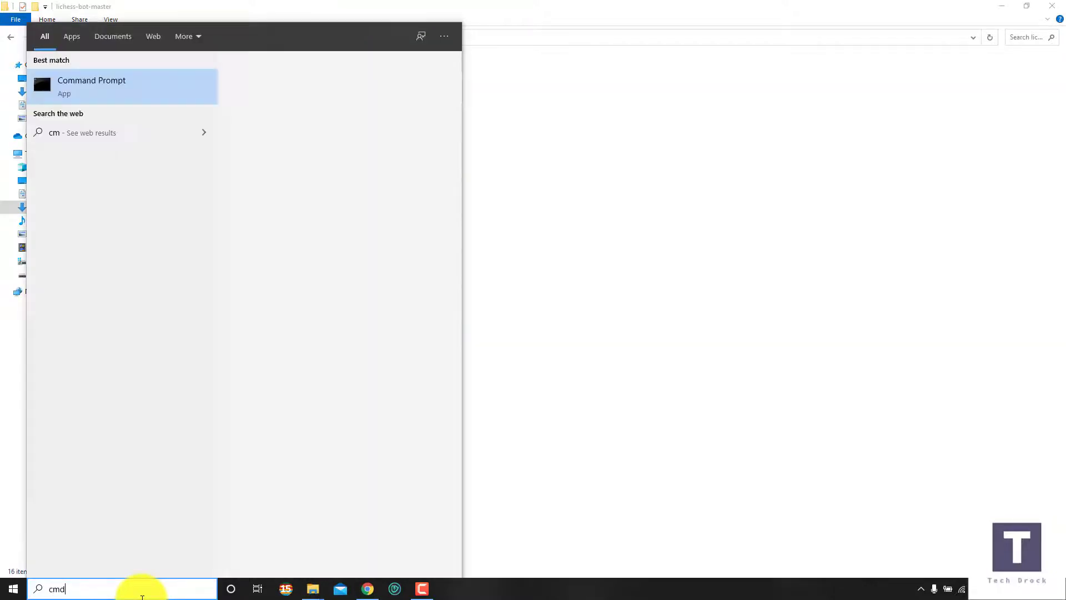
click(293, 188)
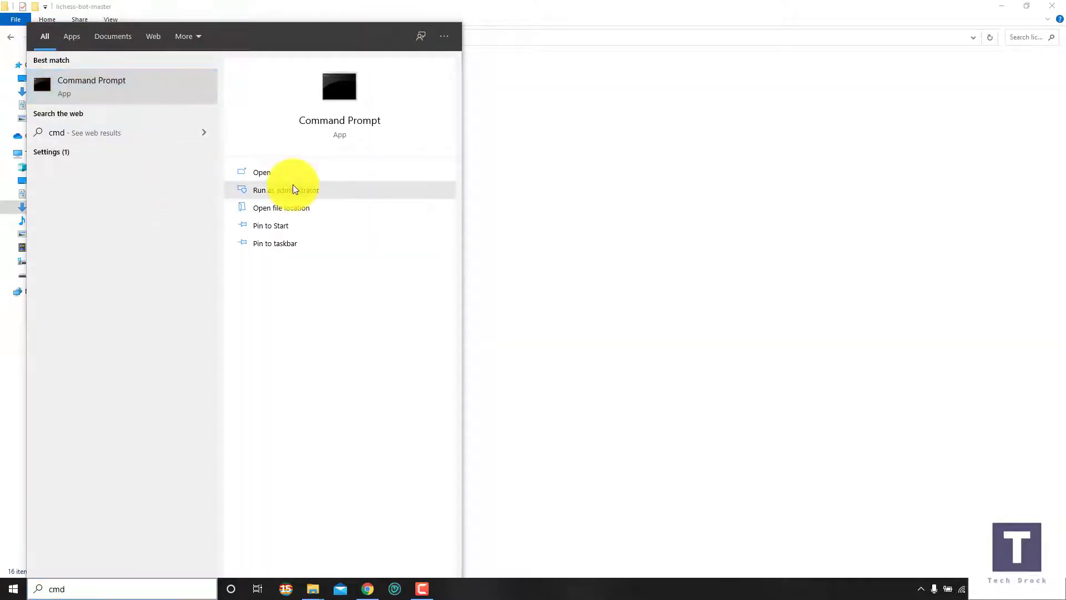
click(469, 99)
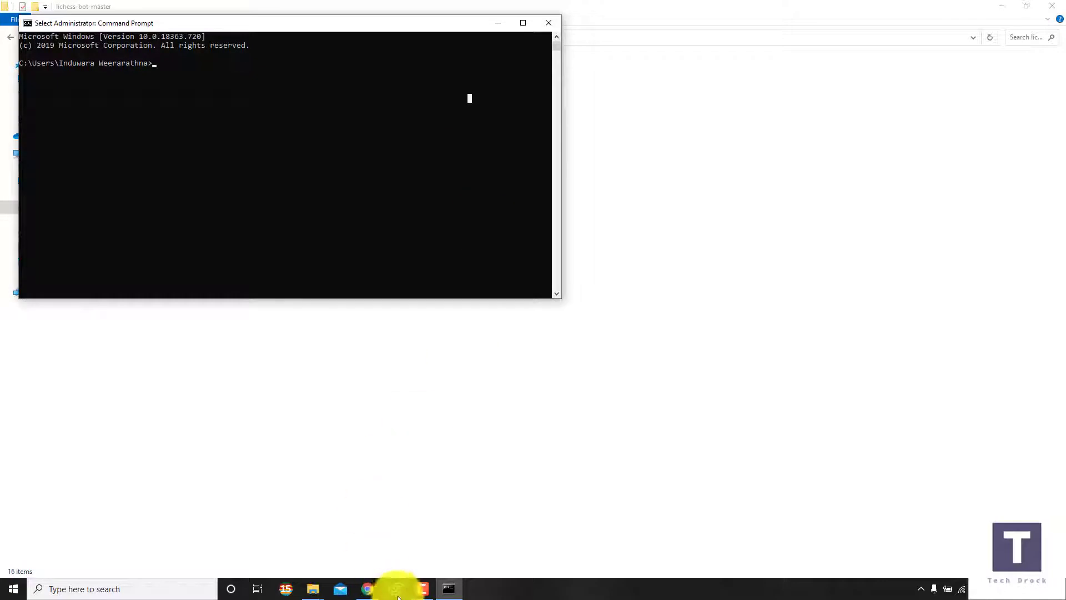
Copy the cd command line from the uclipboard page in Chrome and paste it at the Command Prompt.
click(368, 588)
click(468, 9)
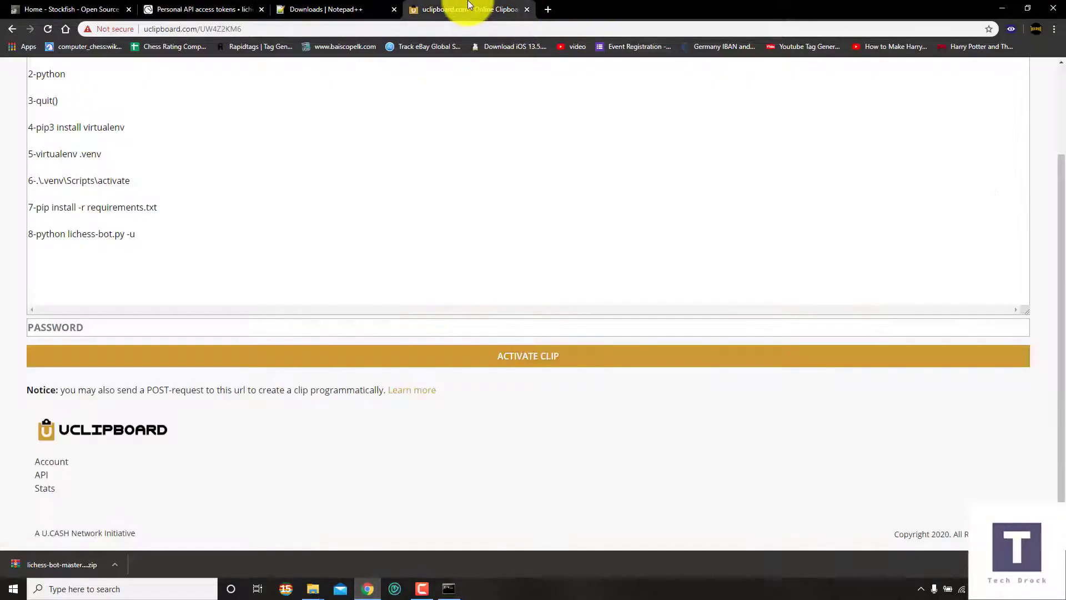
scroll(148, 143, up, 2)
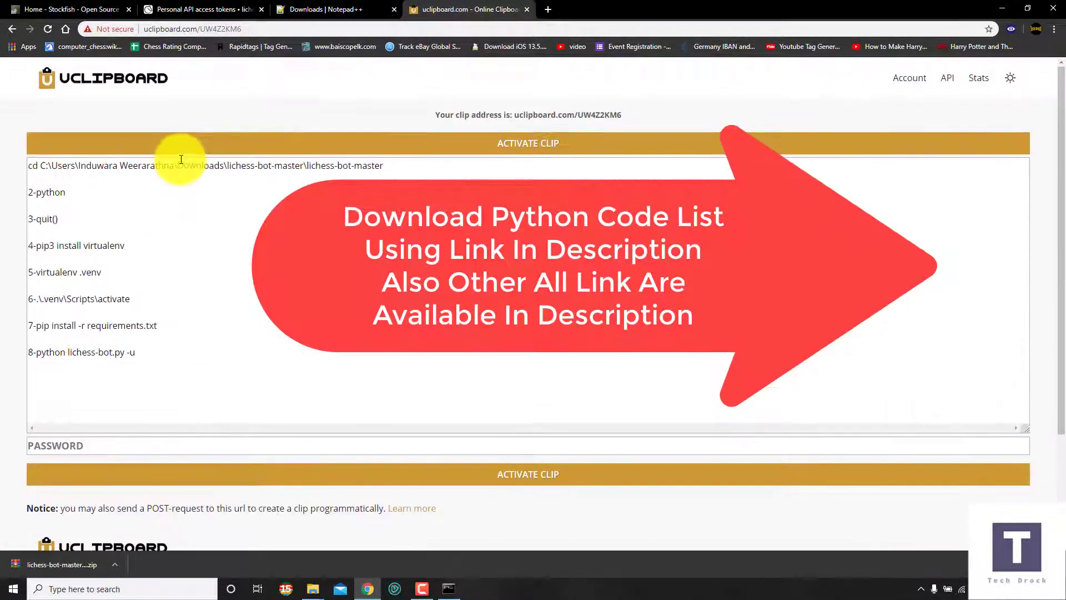
click(276, 30)
click(5, 137)
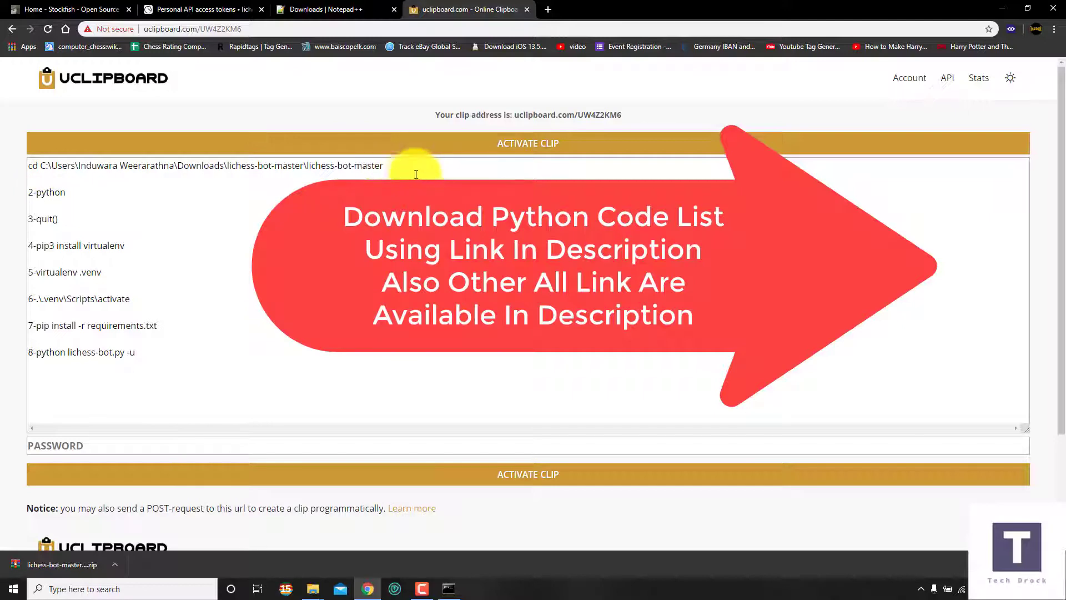
drag(410, 167, 10, 166)
right_click(35, 167)
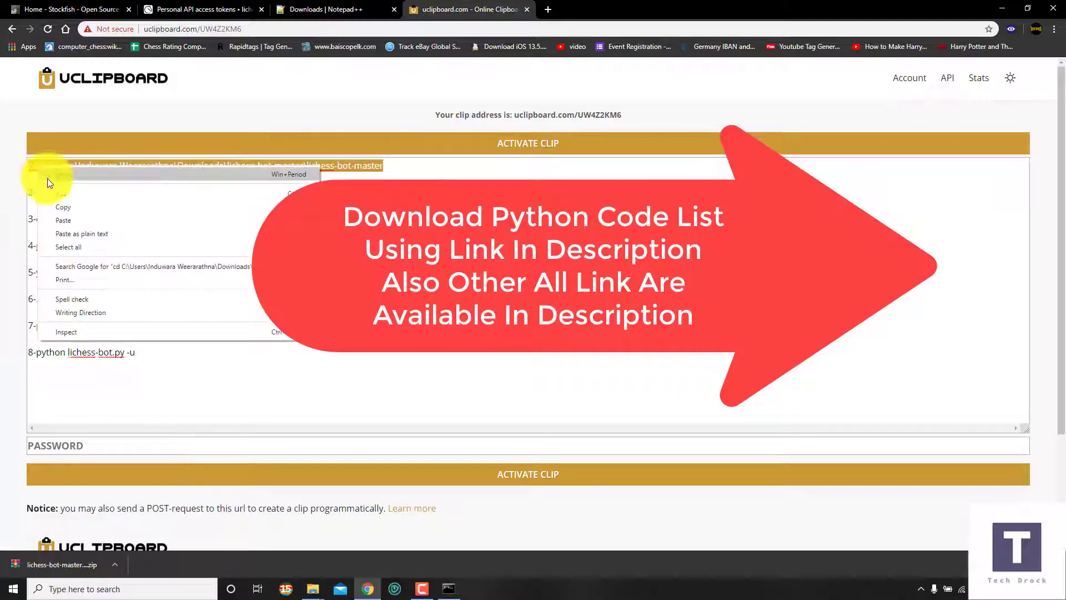
click(49, 207)
click(451, 587)
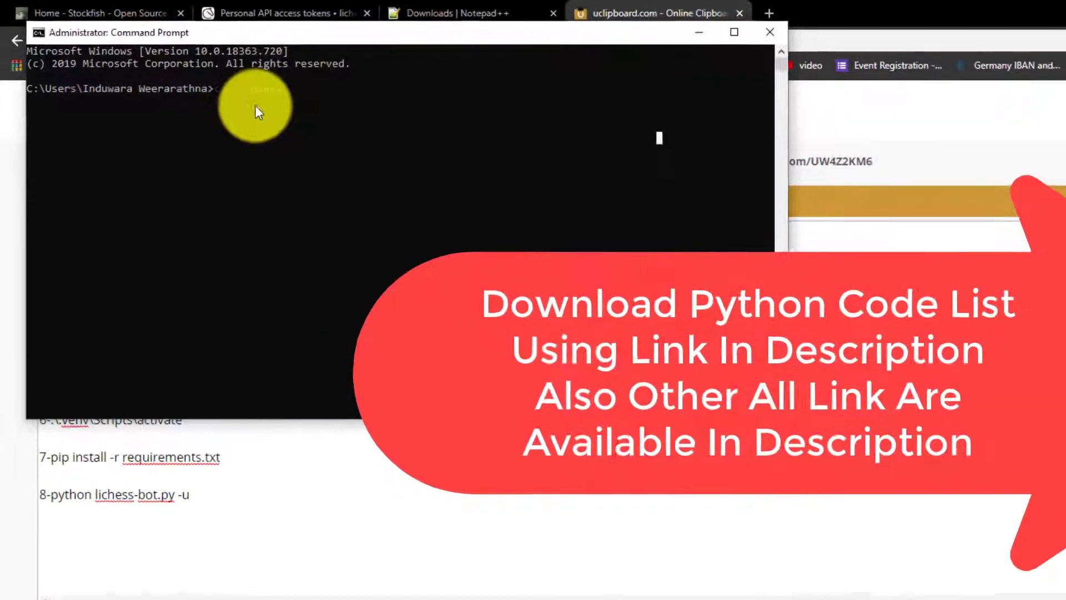
right_click(255, 107)
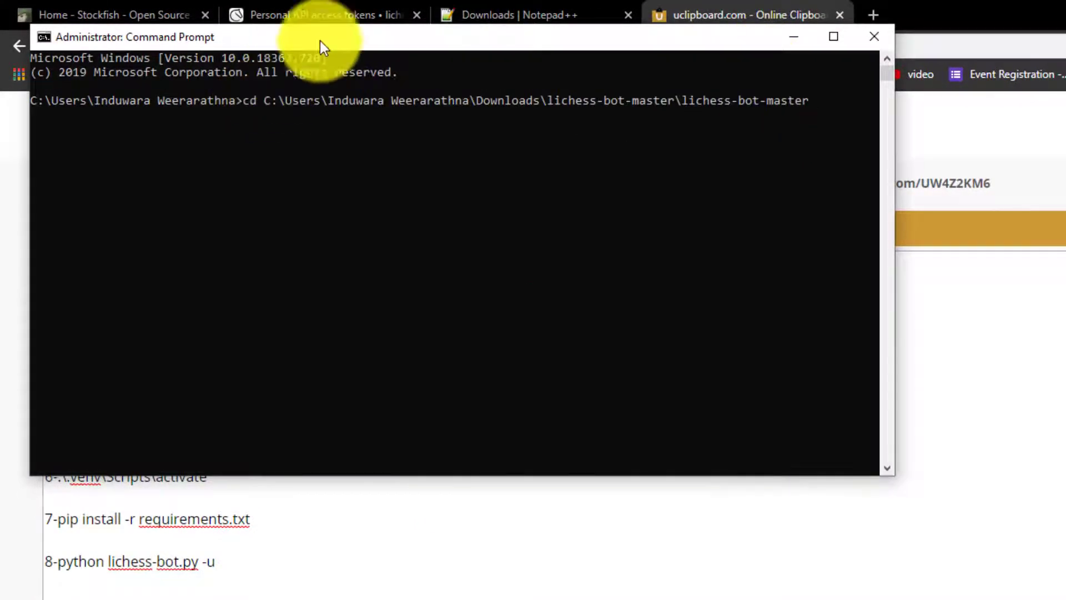
drag(321, 40, 475, 157)
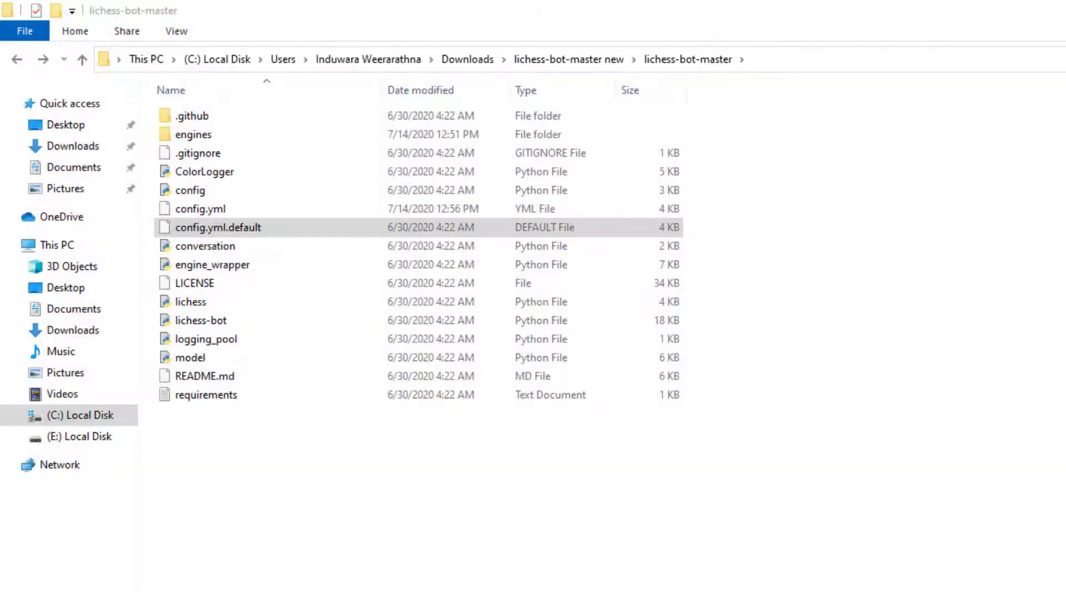
Copy the full path of the lichess-bot-master folder inside lichess-bot-master new from File Explorer.
click(782, 61)
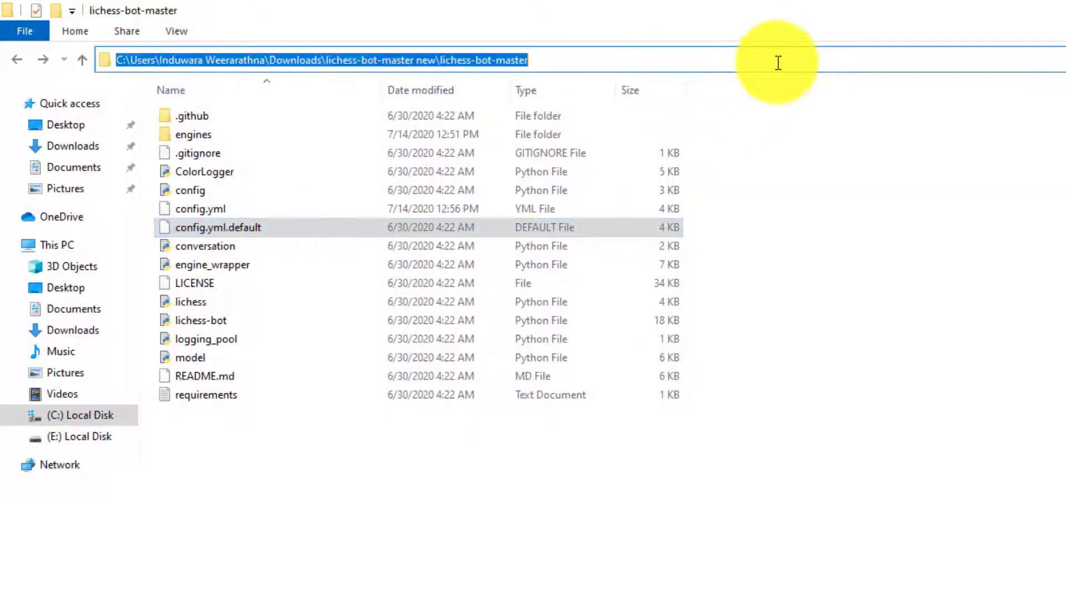
right_click(397, 58)
click(444, 117)
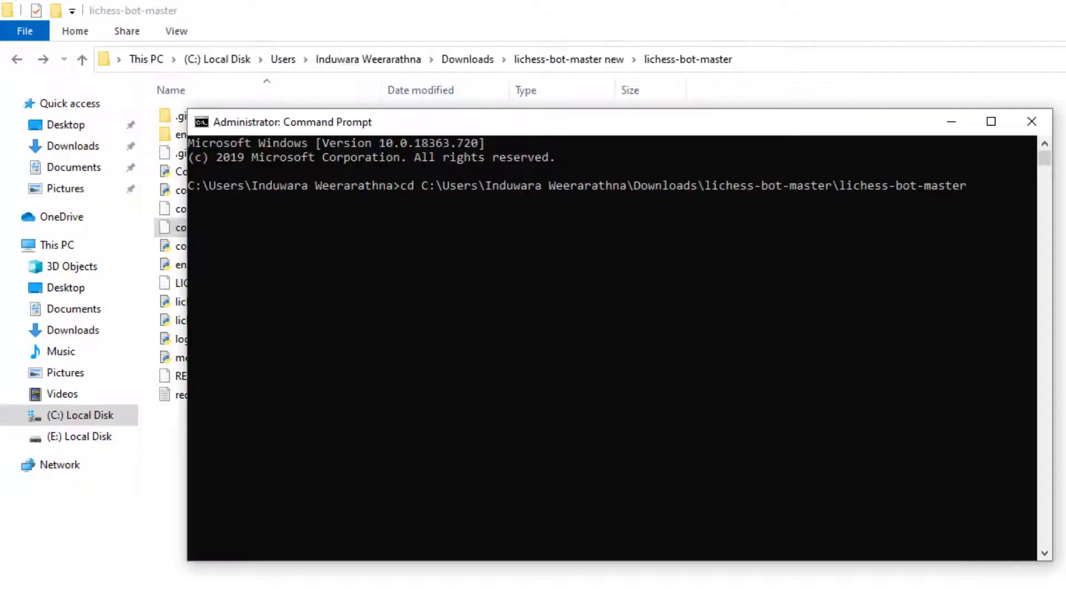
Replace the path after cd in Command Prompt with the copied folder path and run the command.
click(979, 208)
key(BackSpace)
key(BackSpace)
key(BackSpace)
key(BackSpace)
key(BackSpace)
key(BackSpace)
key(BackSpace)
key(BackSpace)
key(BackSpace)
key(BackSpace)
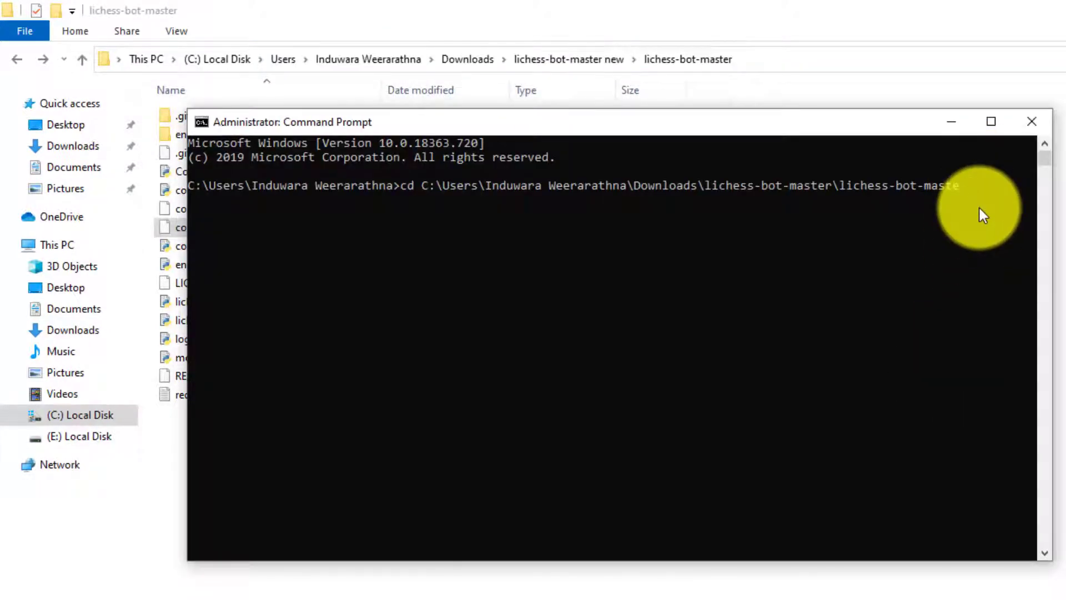
key(BackSpace)
key(BackSpace)
key(BackSpace)
key(BackSpace)
key(BackSpace)
key(BackSpace)
key(BackSpace)
key(BackSpace)
key(BackSpace)
key(BackSpace)
key(BackSpace)
key(BackSpace)
key(BackSpace)
key(BackSpace)
key(BackSpace)
key(BackSpace)
key(BackSpace)
key(BackSpace)
key(BackSpace)
key(BackSpace)
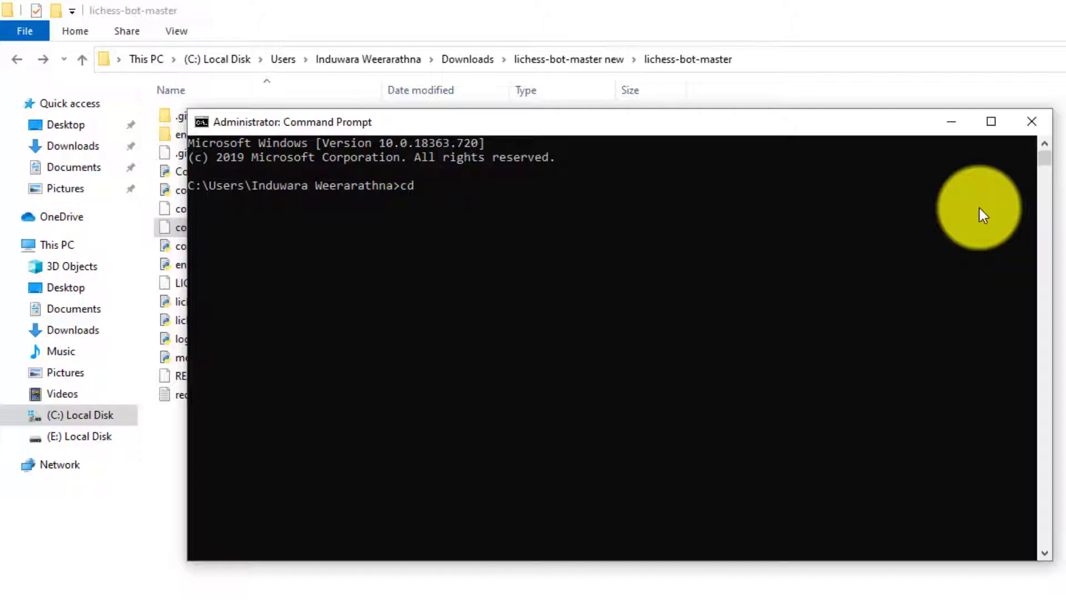
key(ctrl+v)
key(Return)
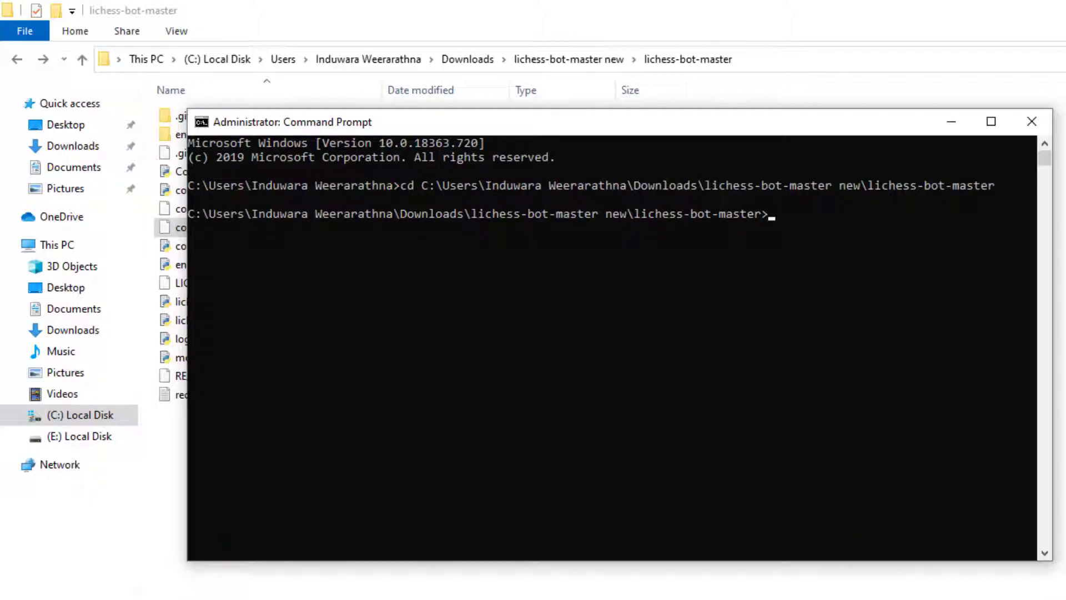
Copy the python command from item 2 of the uclipboard list in Chrome and run it in Command Prompt.
key(alt+Tab)
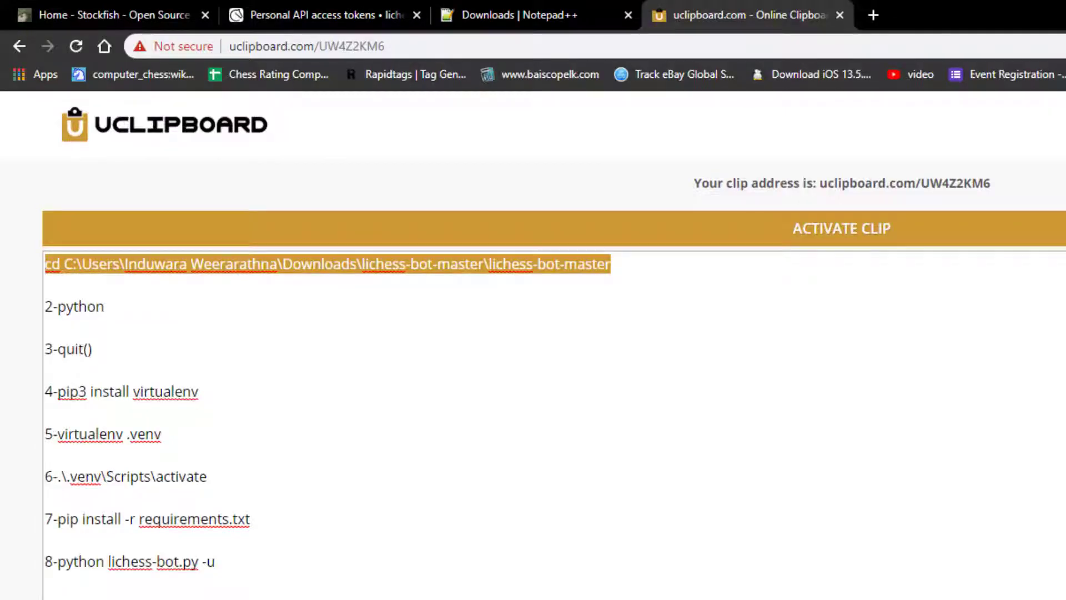
click(110, 306)
double_click(65, 306)
right_click(77, 307)
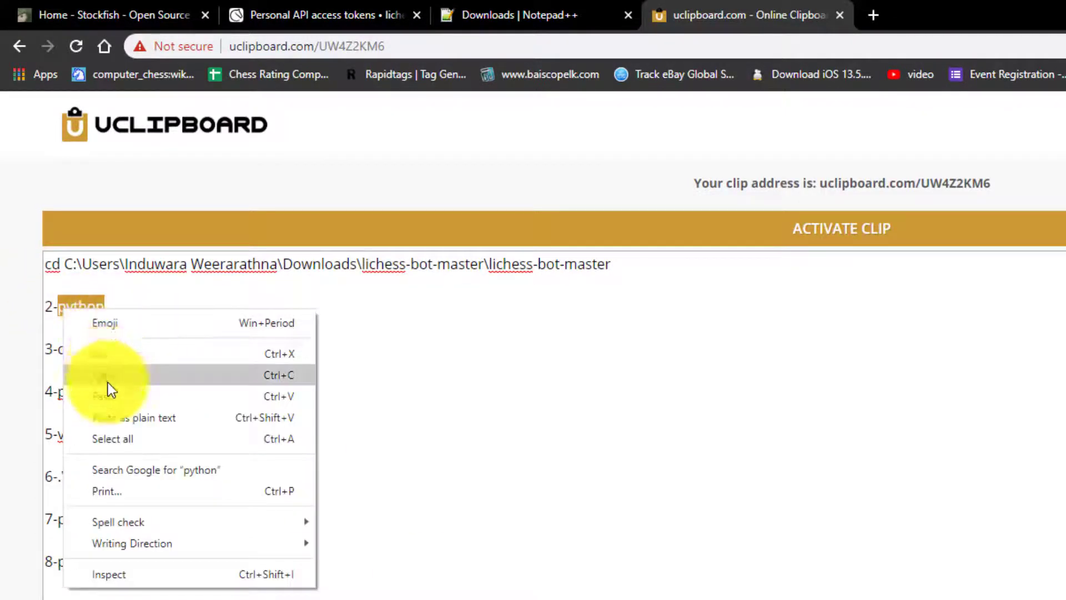
click(106, 374)
key(alt+Tab)
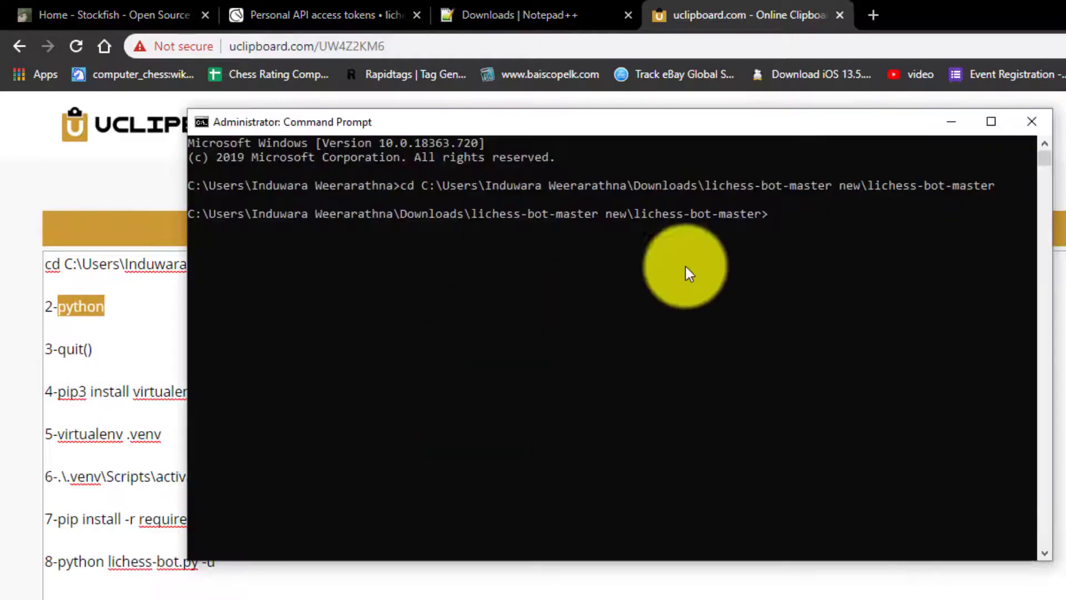
right_click(755, 241)
key(Return)
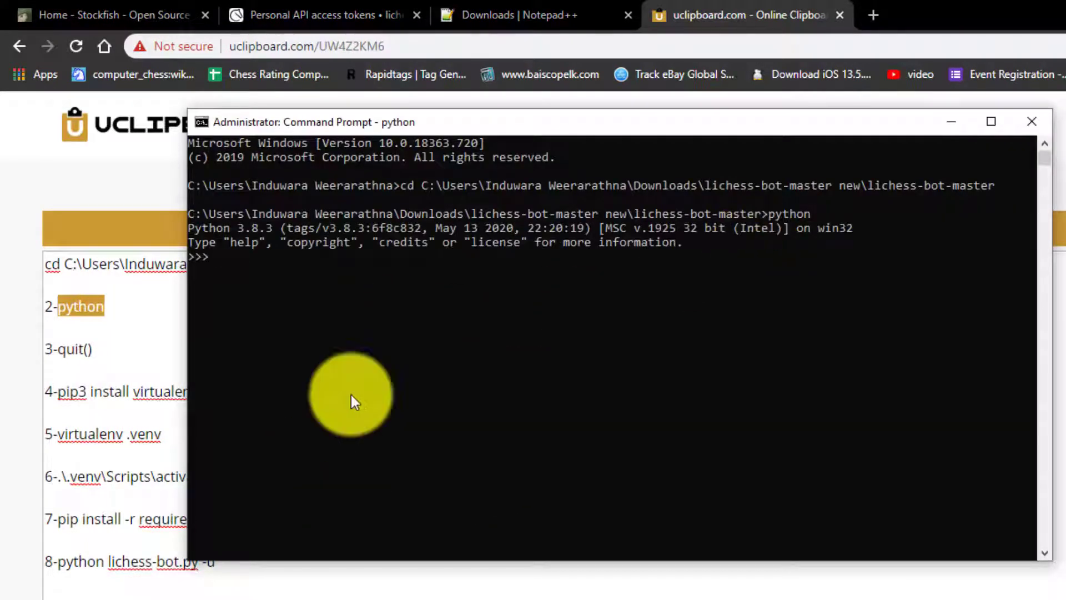
Copy quit() from item 3 of the uclipboard list in Chrome and run it in Command Prompt to exit Python.
click(76, 353)
drag(92, 350, 56, 355)
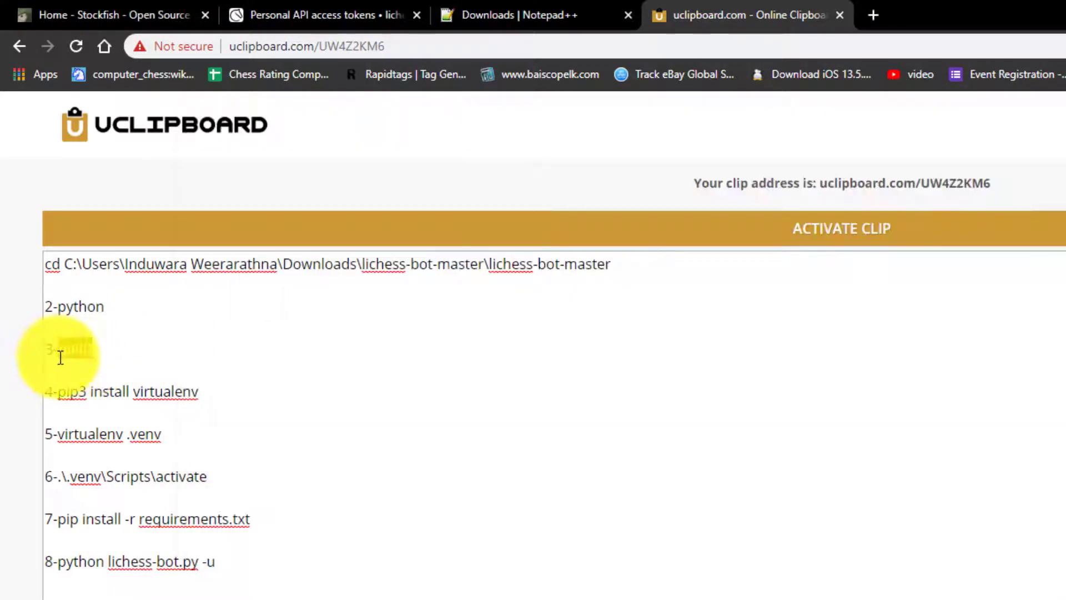
key(alt+Tab)
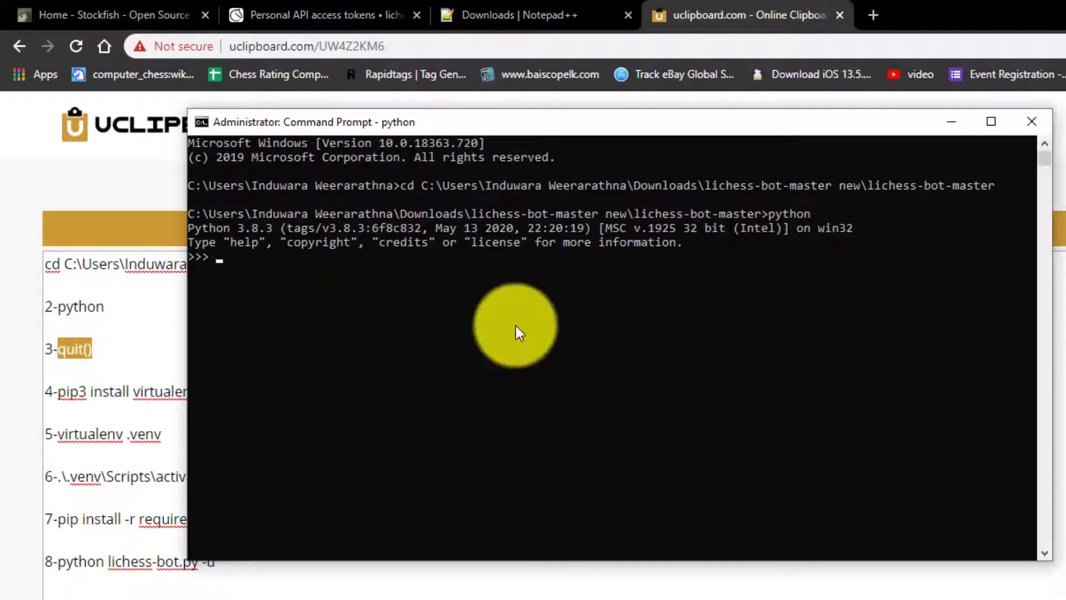
key(Return)
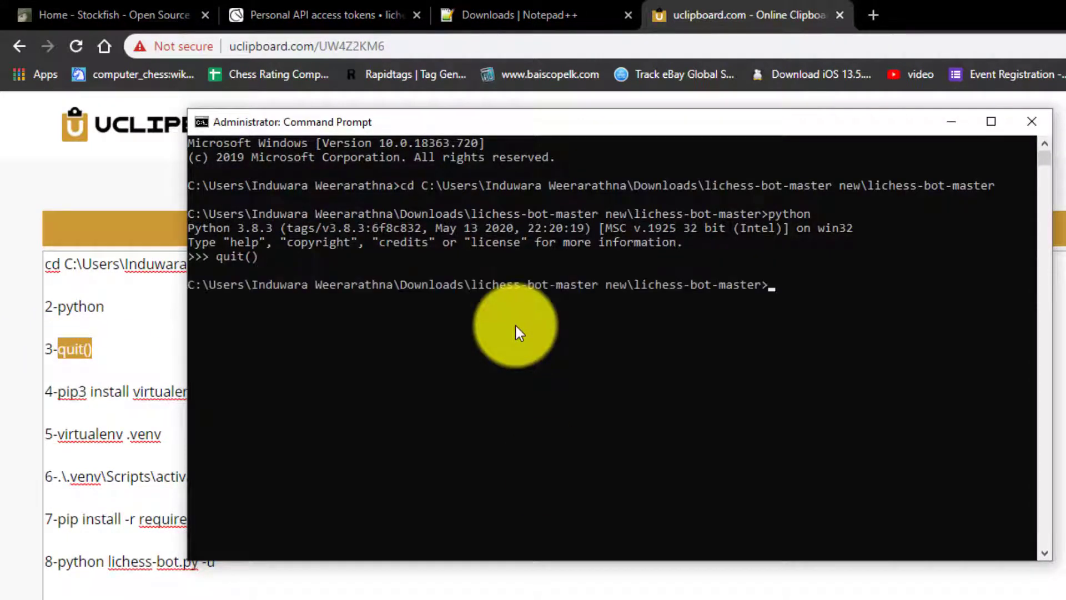
Copy pip3 install virtualenv from item 4 of the uclipboard list in Chrome and run it in Command Prompt.
click(88, 405)
drag(88, 405, 58, 395)
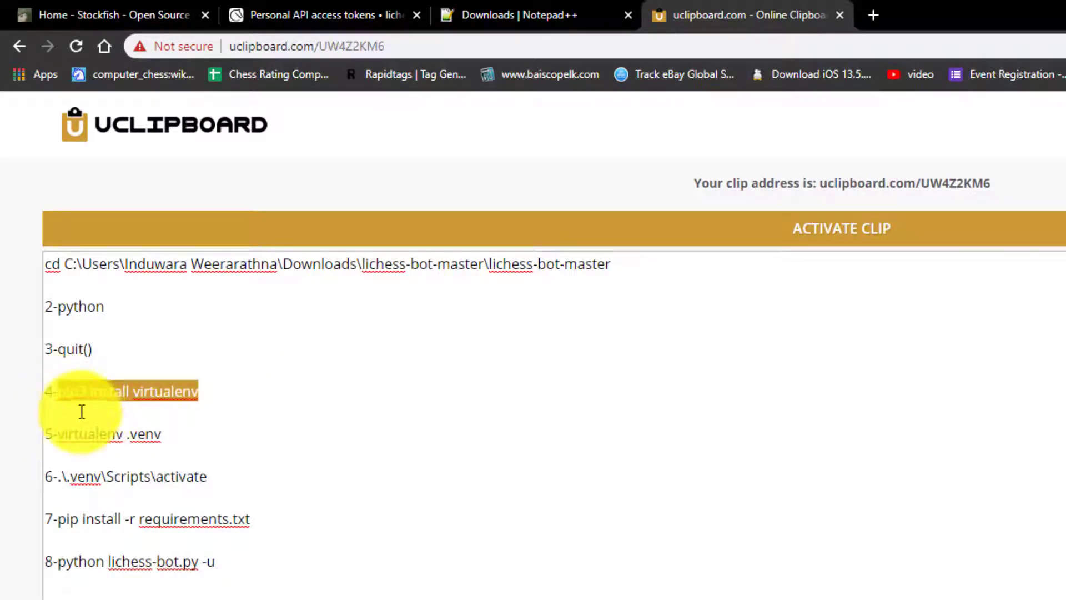
click(635, 594)
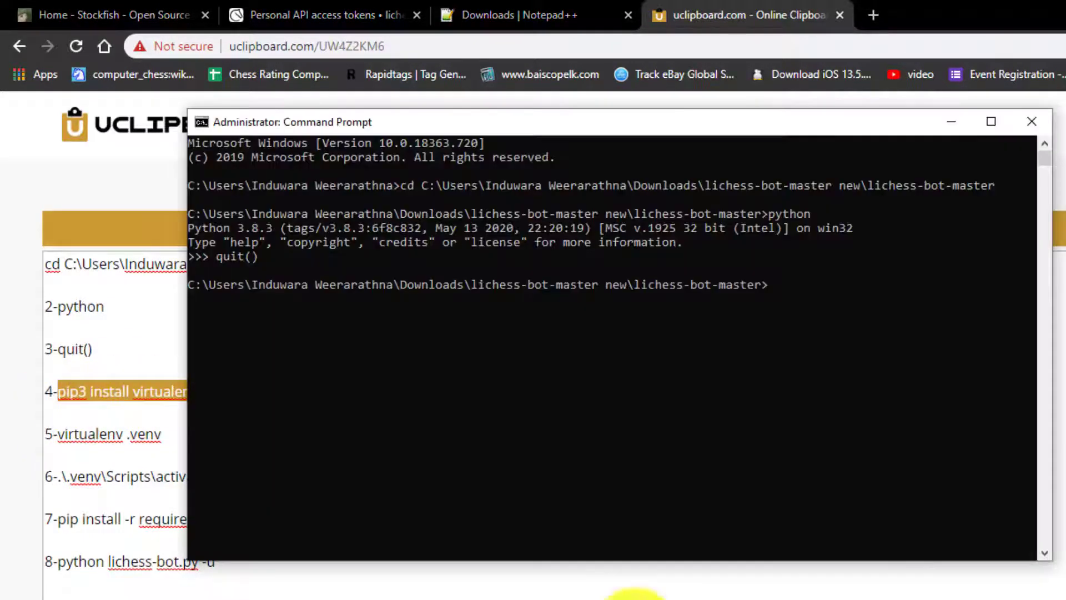
right_click(696, 344)
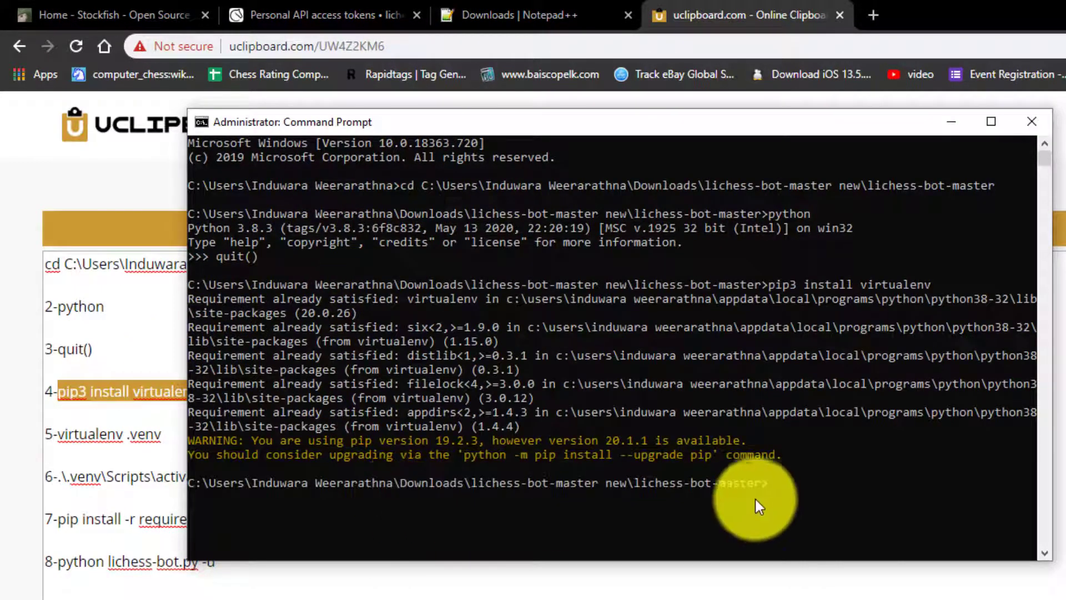
Copy virtualenv .venv from item 5 of the uclipboard list in Chrome and run it in Command Prompt.
click(152, 440)
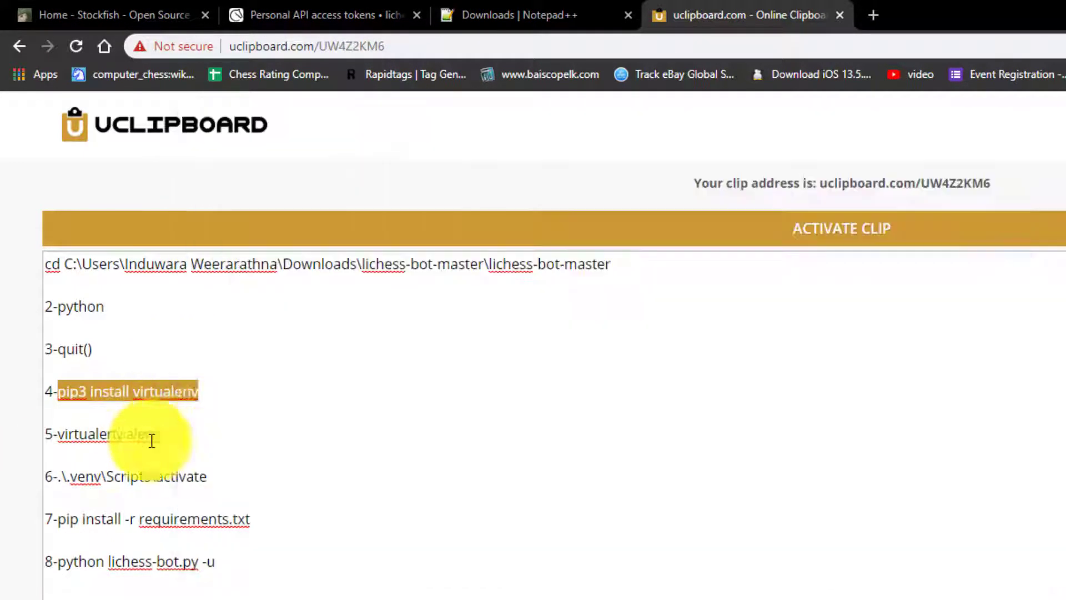
drag(161, 436, 61, 438)
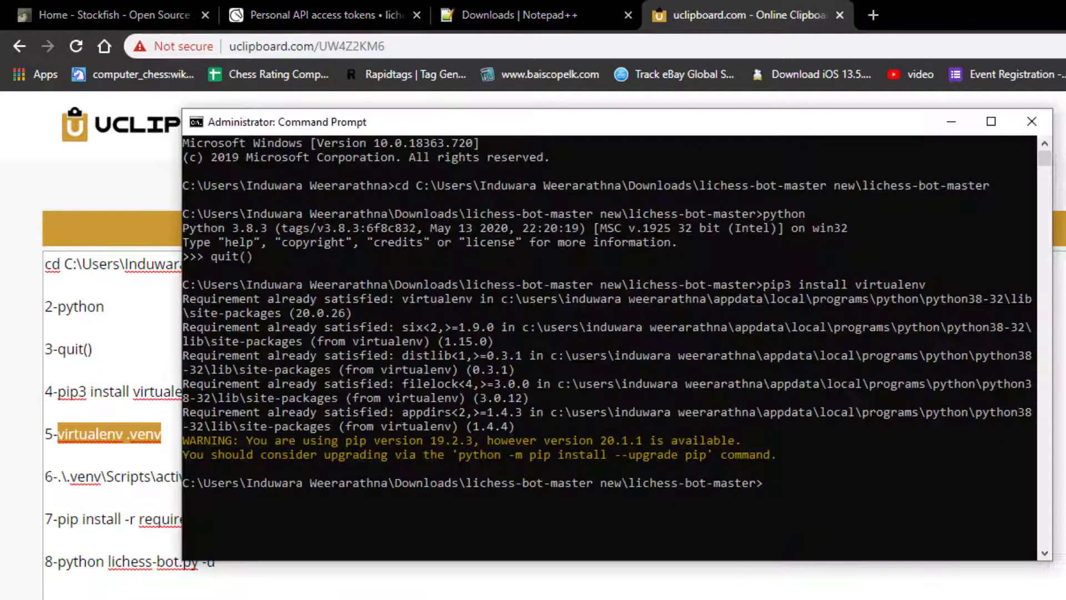
key(alt+Tab)
right_click(805, 505)
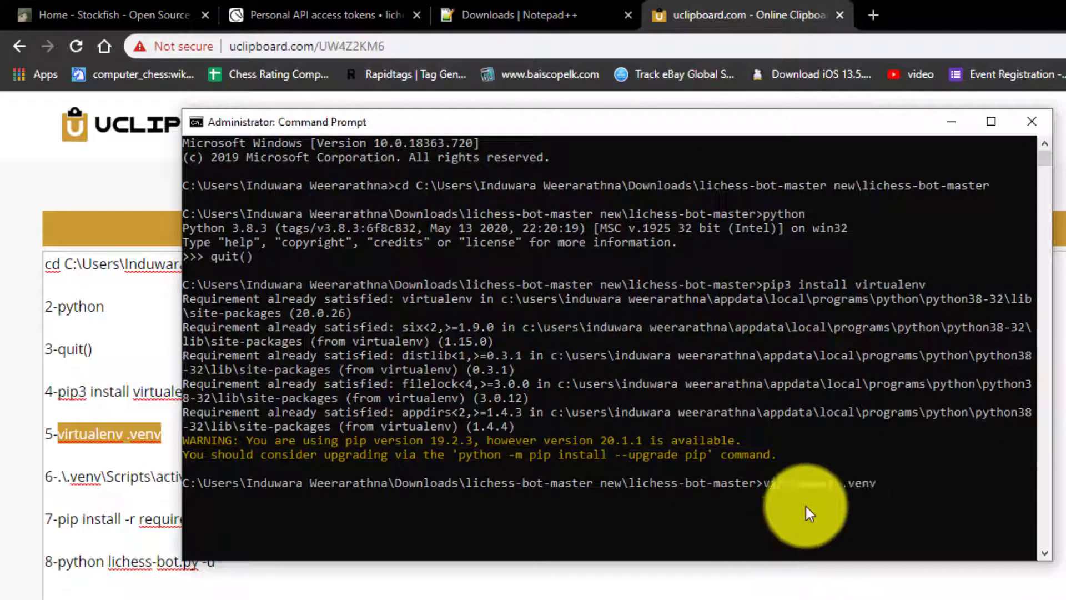
key(Return)
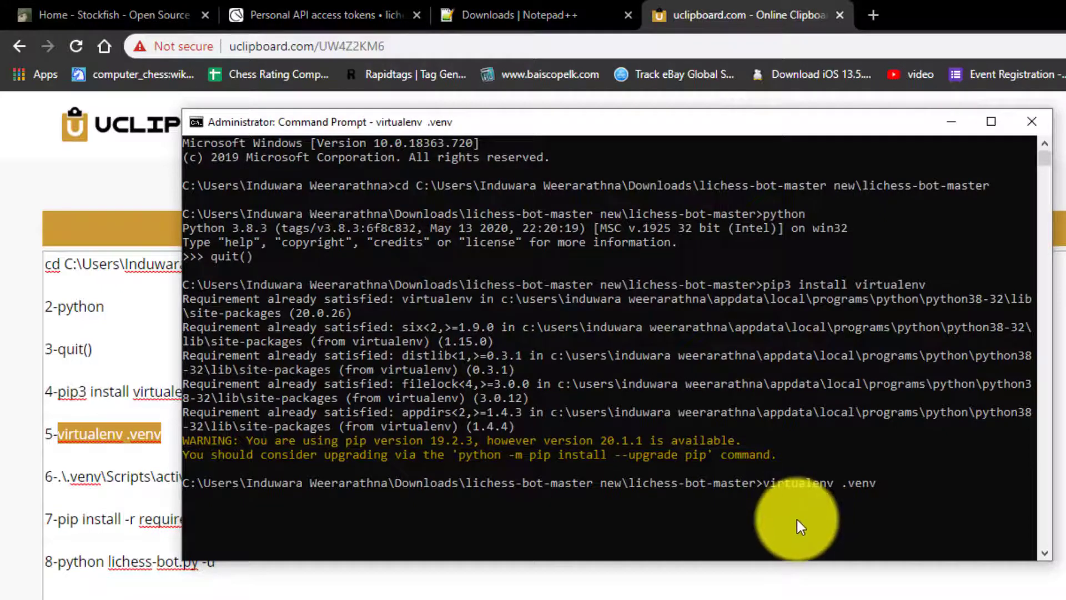